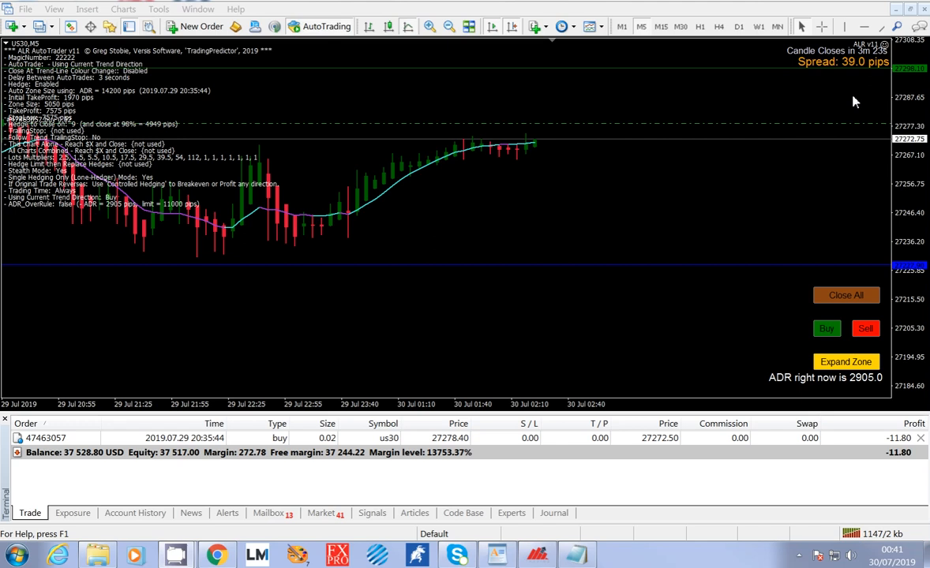
Open the ALR v11 expert's input settings, and examine the MagicNumber and the available AutoTrade modes.
{"action": "left_click", "coordinate": [885, 47]}
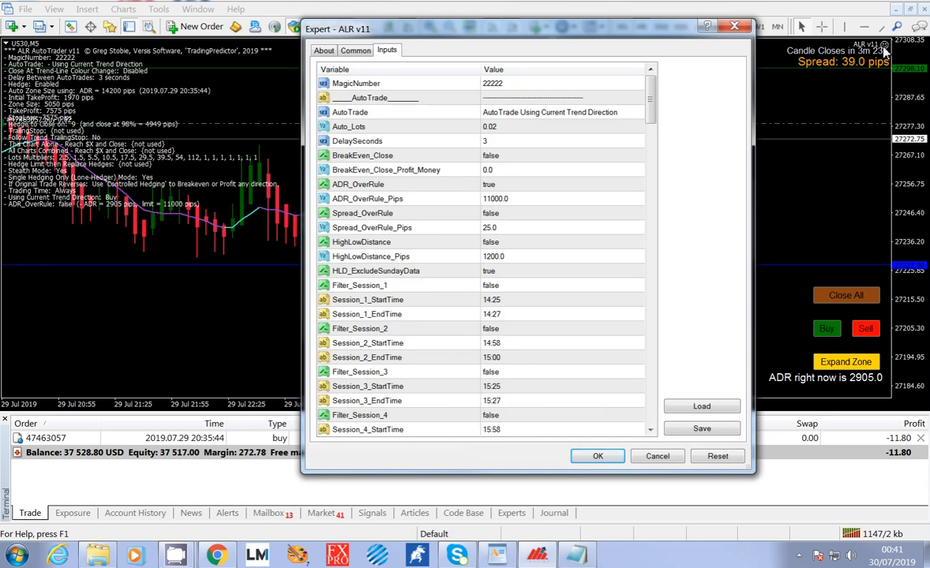
{"action": "left_click_drag", "start_coordinate": [495, 472], "coordinate": [542, 487]}
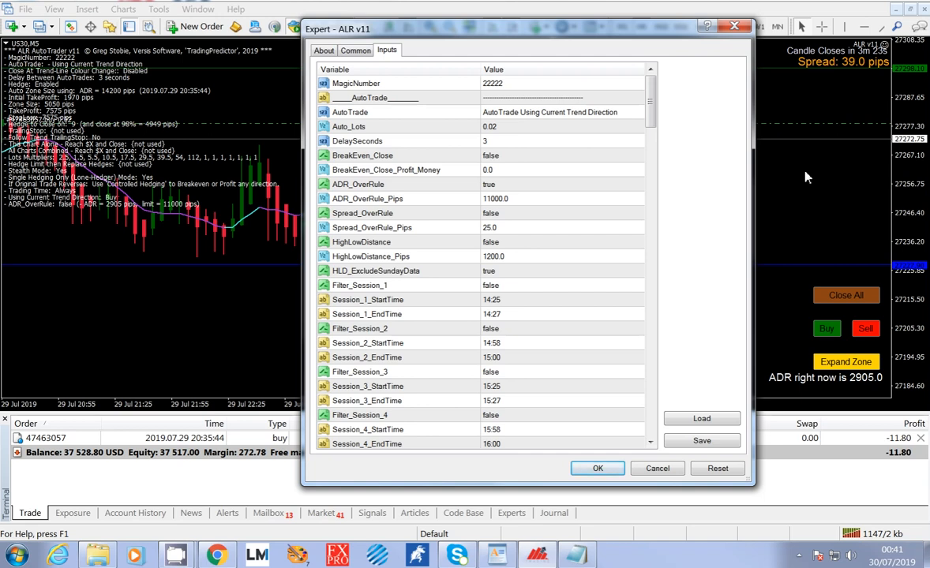
{"action": "left_click", "coordinate": [514, 87]}
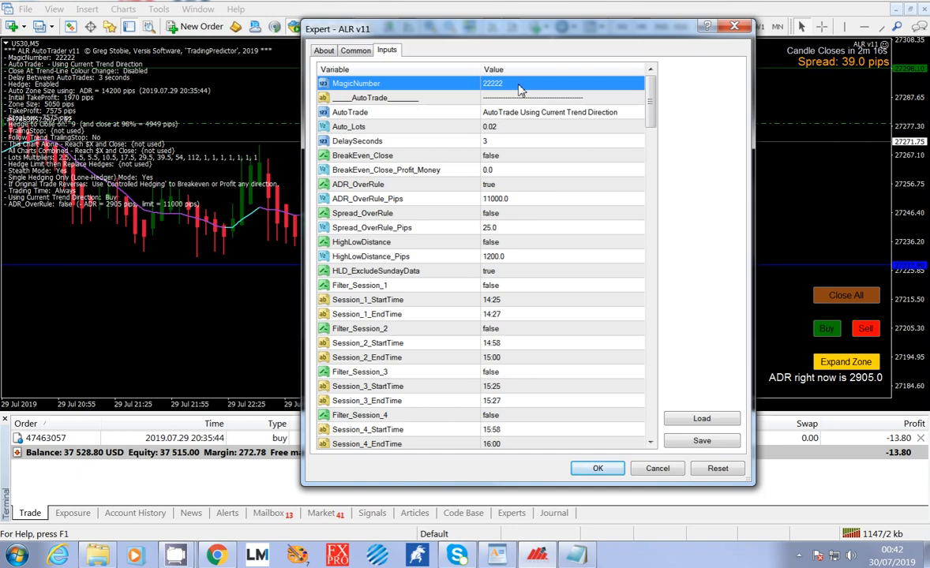
{"action": "left_click", "coordinate": [548, 114]}
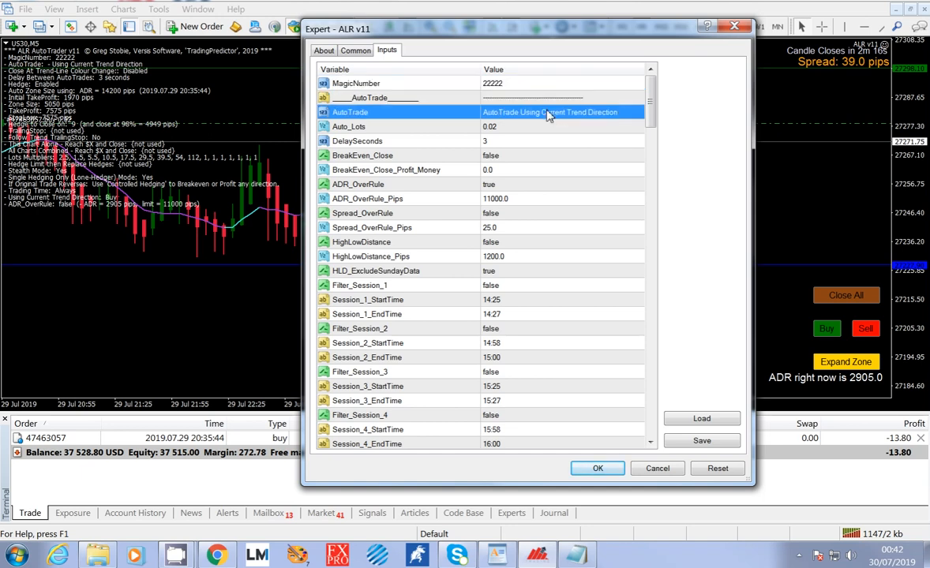
{"action": "left_click", "coordinate": [631, 117]}
{"action": "left_click", "coordinate": [640, 115]}
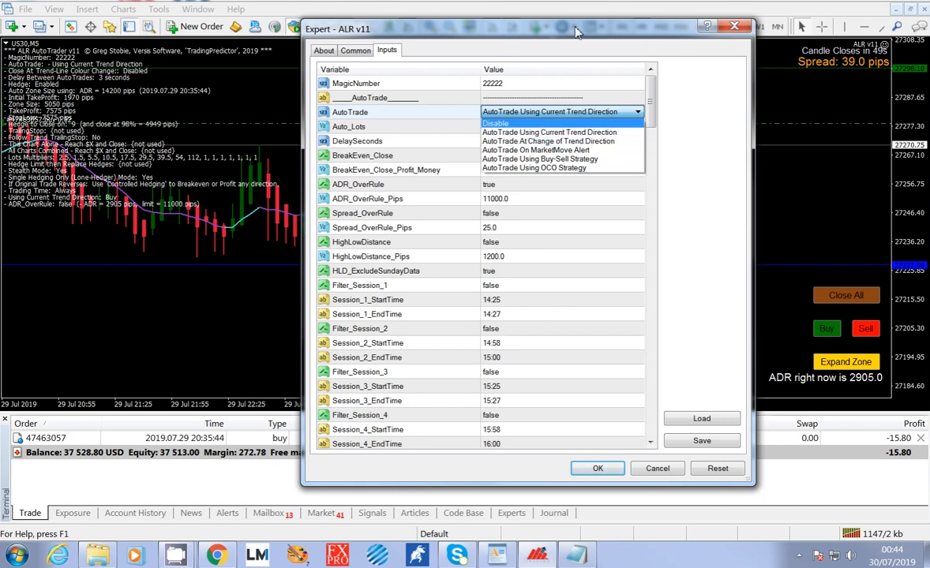
{"action": "left_click", "coordinate": [542, 31]}
{"action": "left_click_drag", "start_coordinate": [652, 38], "coordinate": [776, 32]}
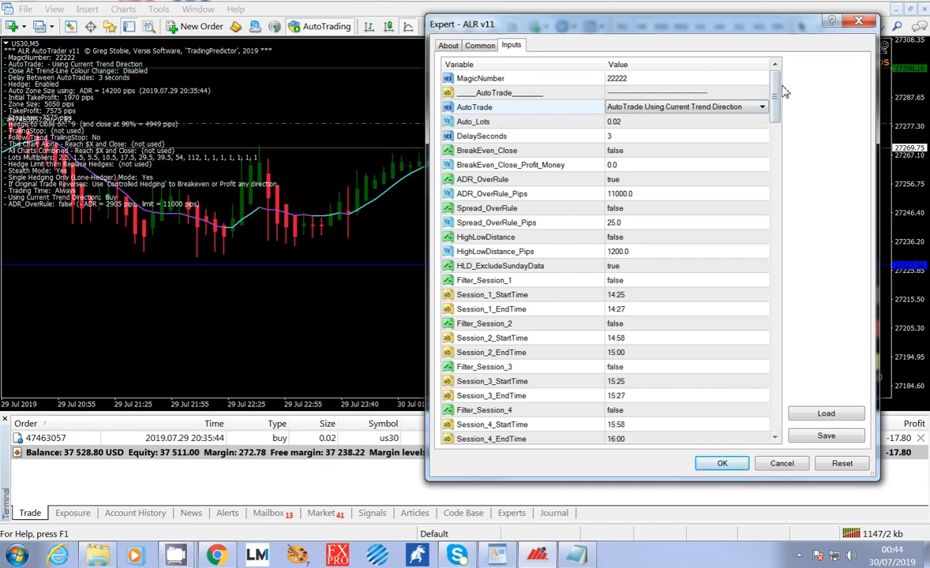
Examine the options of the CheckTemporarySignal setting above the NoLagMA section, without changing it.
{"action": "left_click_drag", "start_coordinate": [784, 92], "coordinate": [787, 129]}
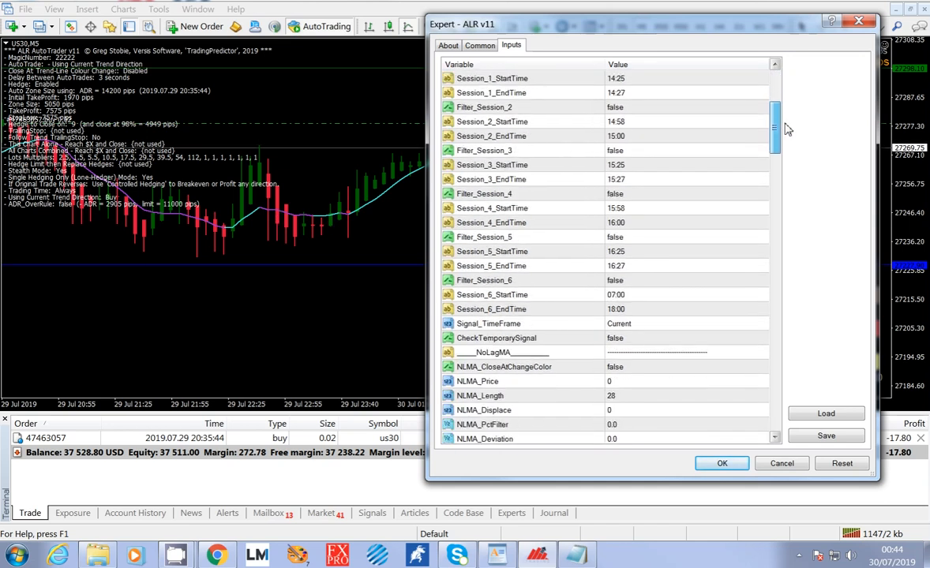
{"action": "left_click", "coordinate": [654, 339]}
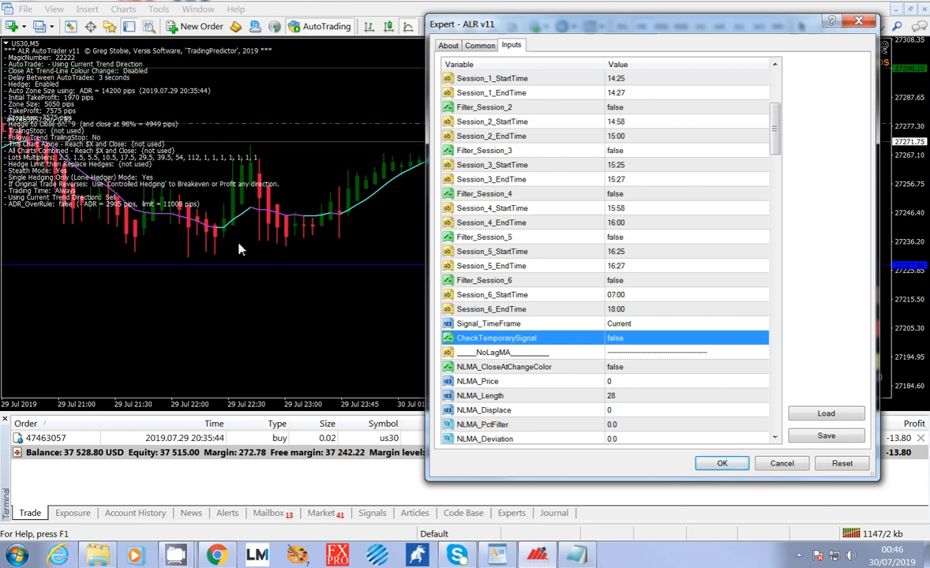
{"action": "left_click", "coordinate": [624, 340]}
{"action": "left_click", "coordinate": [624, 340]}
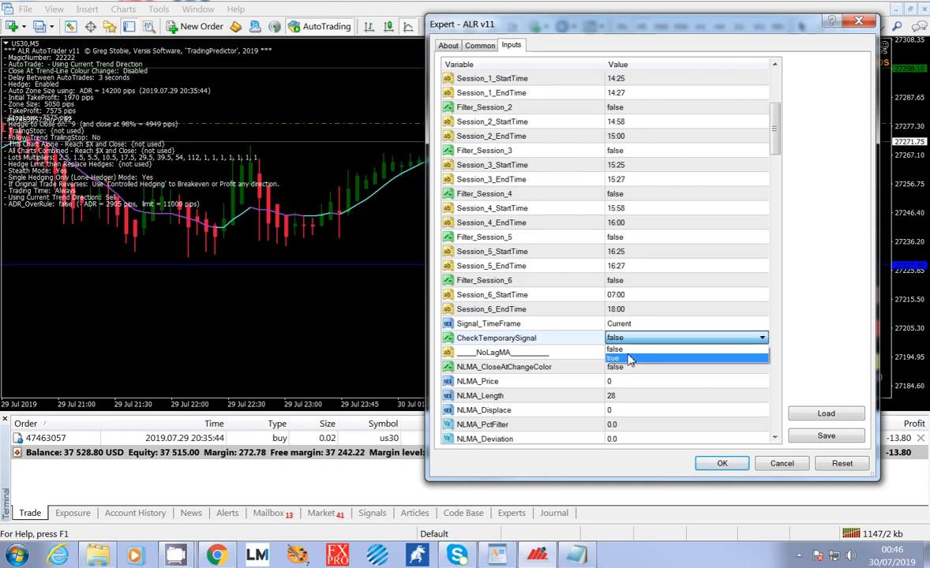
{"action": "left_click", "coordinate": [621, 341]}
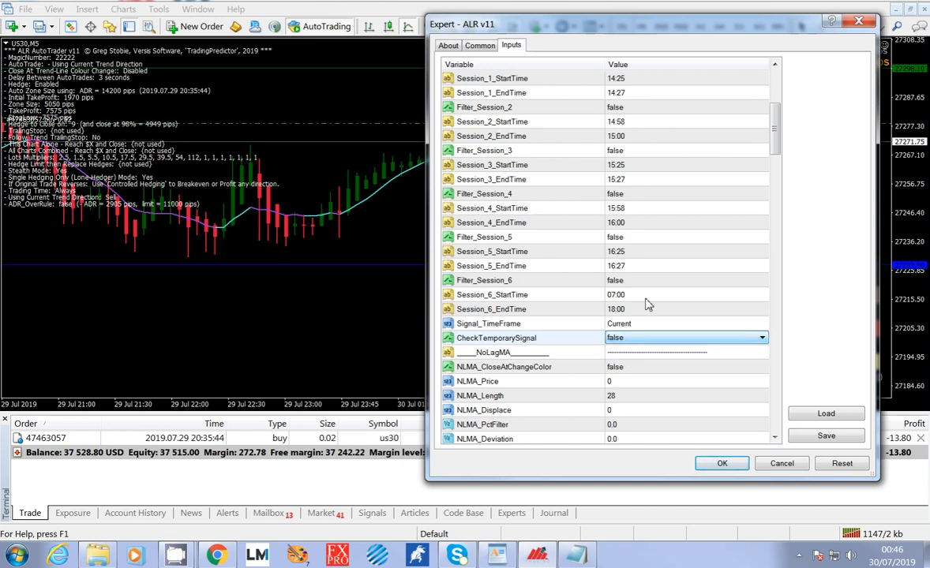
Return to the AutoTrade setting and review its list of trading modes without changing the selection.
{"action": "scroll", "coordinate": [778, 115], "scroll_direction": "up", "scroll_amount": 3}
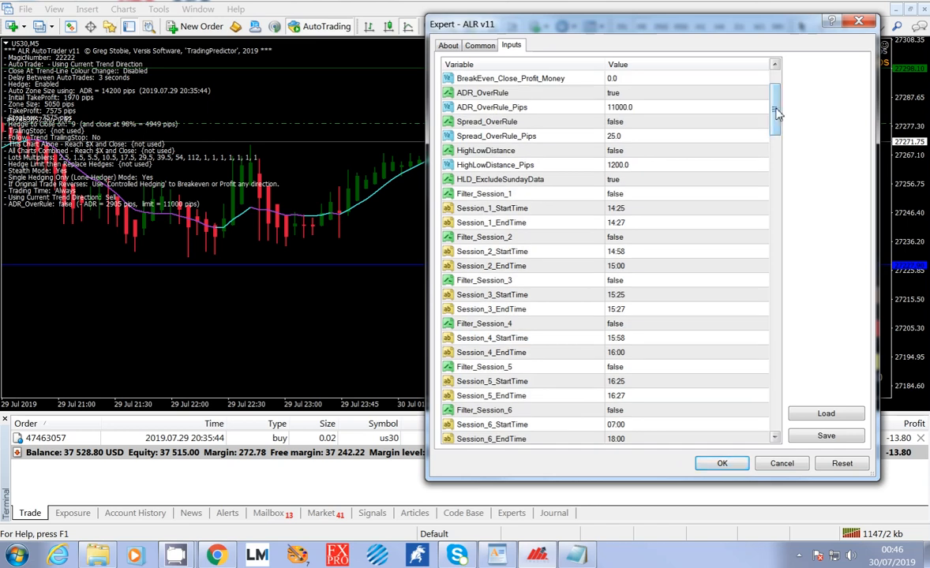
{"action": "scroll", "coordinate": [777, 115], "scroll_direction": "up", "scroll_amount": 2}
{"action": "left_click", "coordinate": [762, 109]}
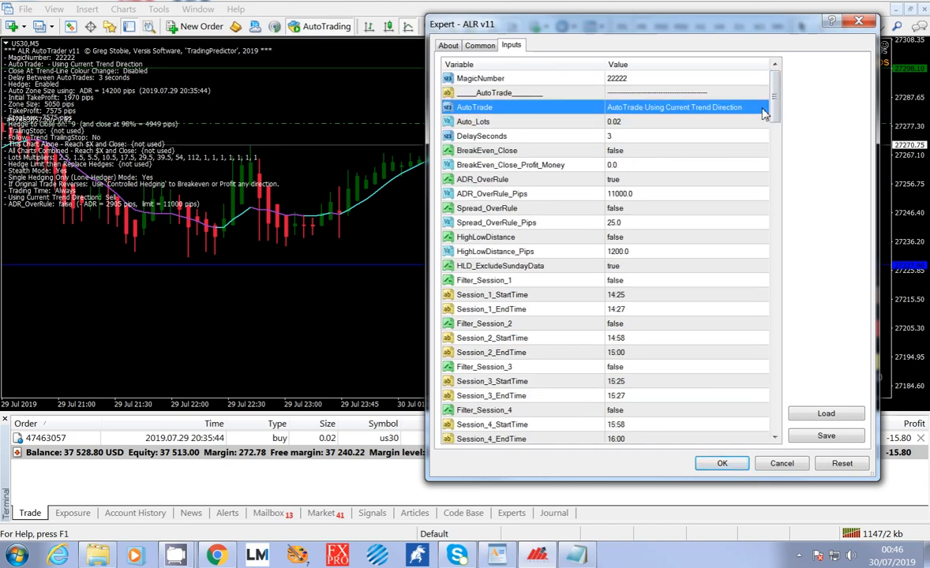
{"action": "left_click", "coordinate": [763, 108]}
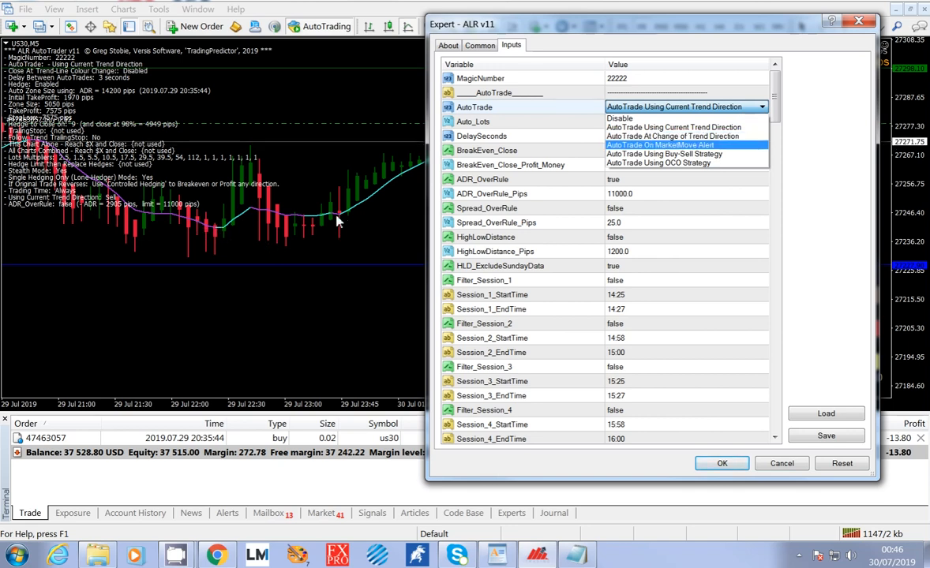
{"action": "left_click", "coordinate": [472, 25]}
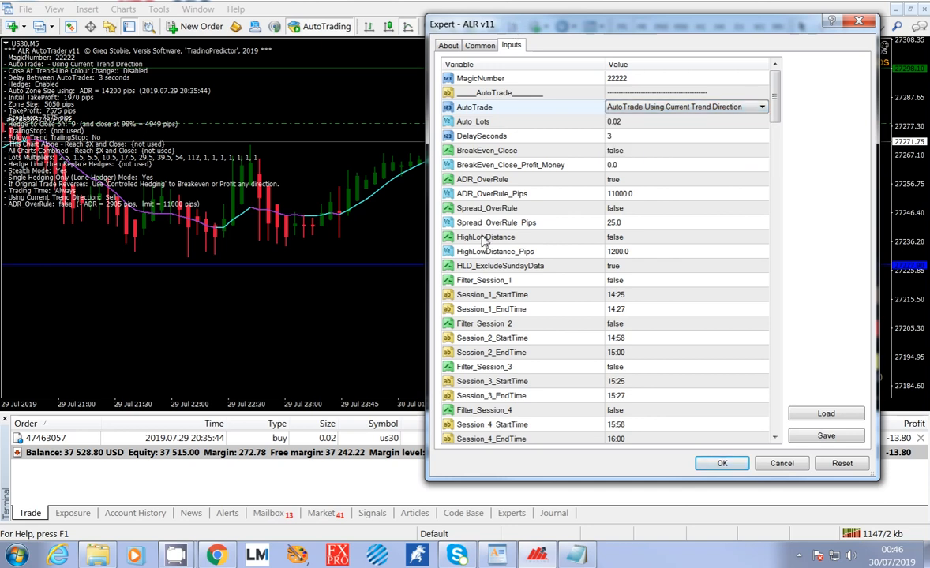
{"action": "left_click_drag", "start_coordinate": [545, 35], "coordinate": [495, 106]}
{"action": "left_click_drag", "start_coordinate": [501, 70], "coordinate": [508, 10]}
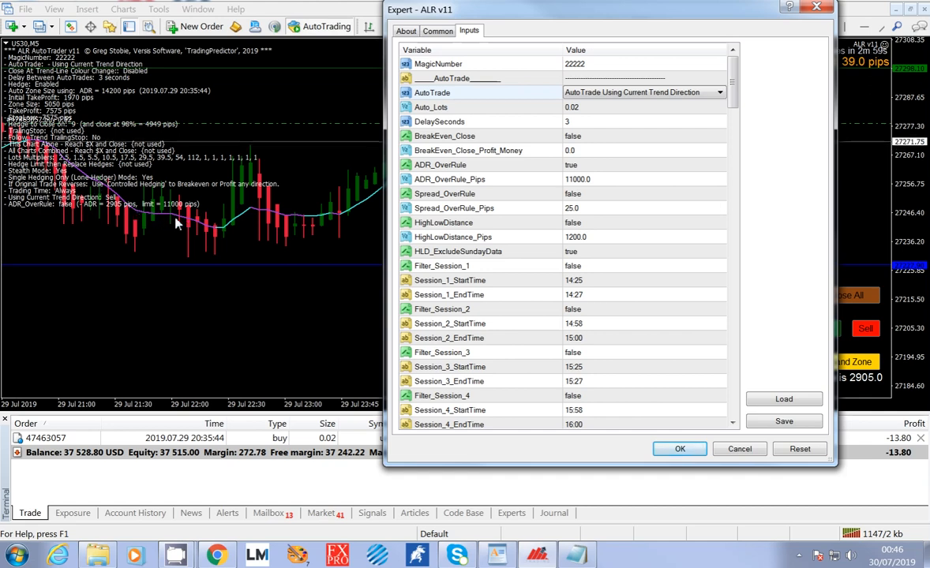
{"action": "left_click", "coordinate": [721, 94]}
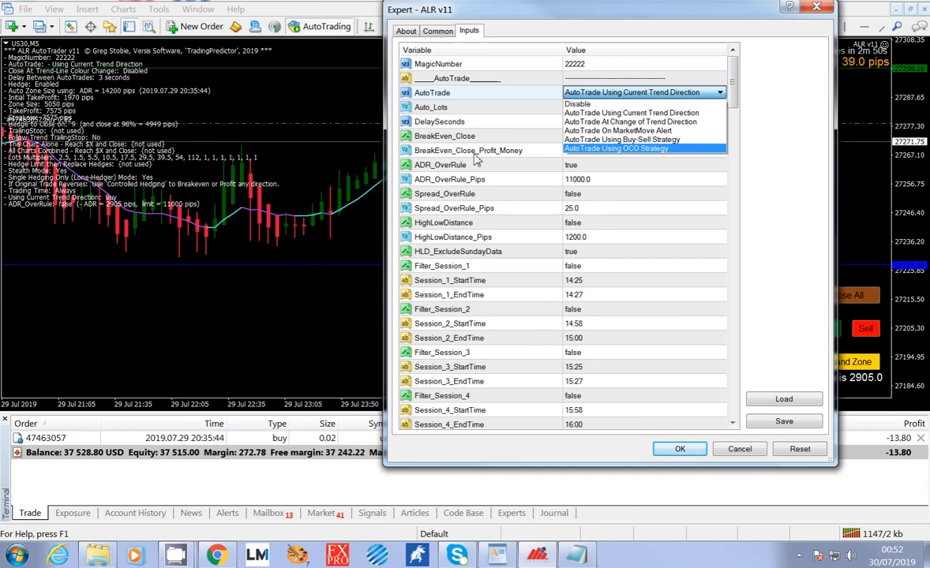
{"action": "left_click", "coordinate": [639, 95]}
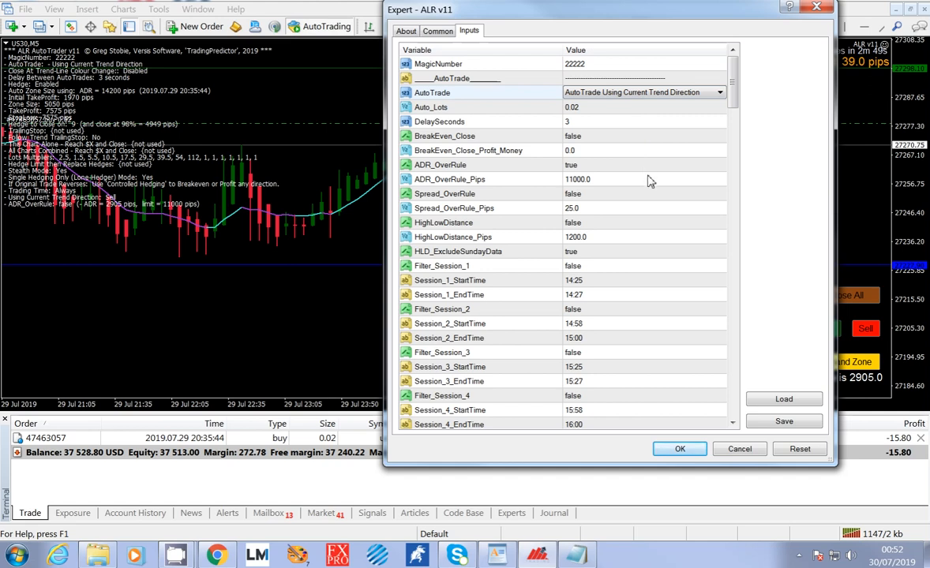
Compare the Auto_Lots setting with Main_Lots in the Buttons section, and review DelaySeconds and BreakEven_Close.
{"action": "left_click", "coordinate": [676, 113]}
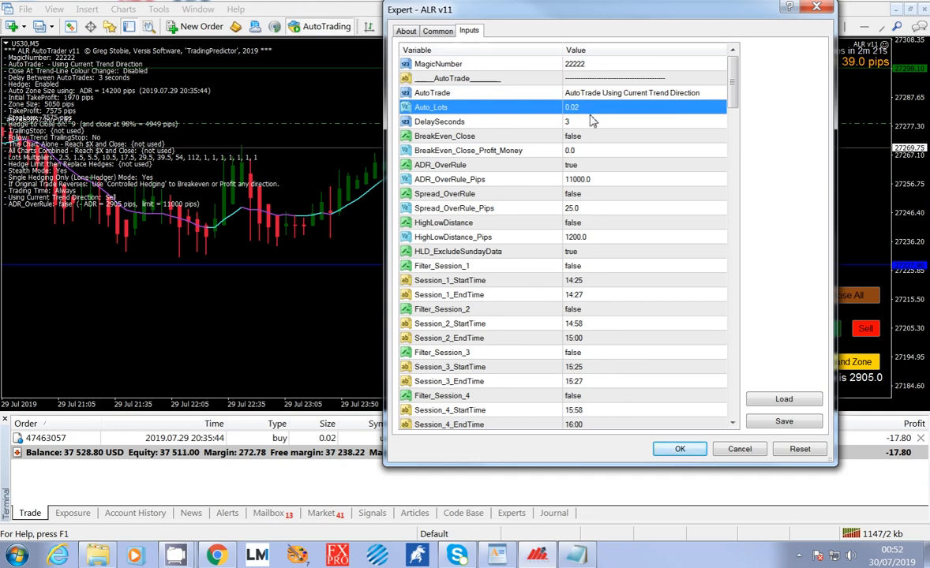
{"action": "left_click_drag", "start_coordinate": [564, 11], "coordinate": [478, 11]}
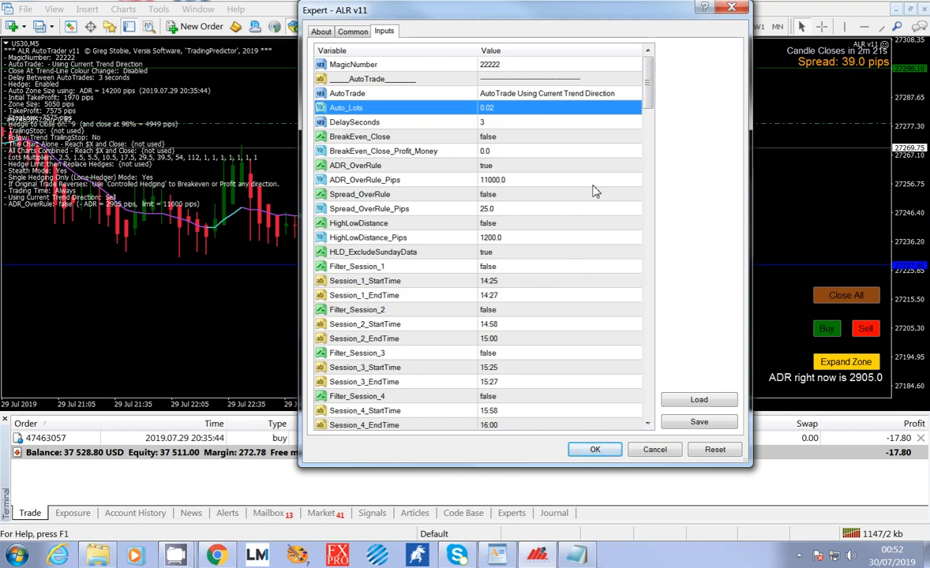
{"action": "left_click_drag", "start_coordinate": [648, 83], "coordinate": [664, 179]}
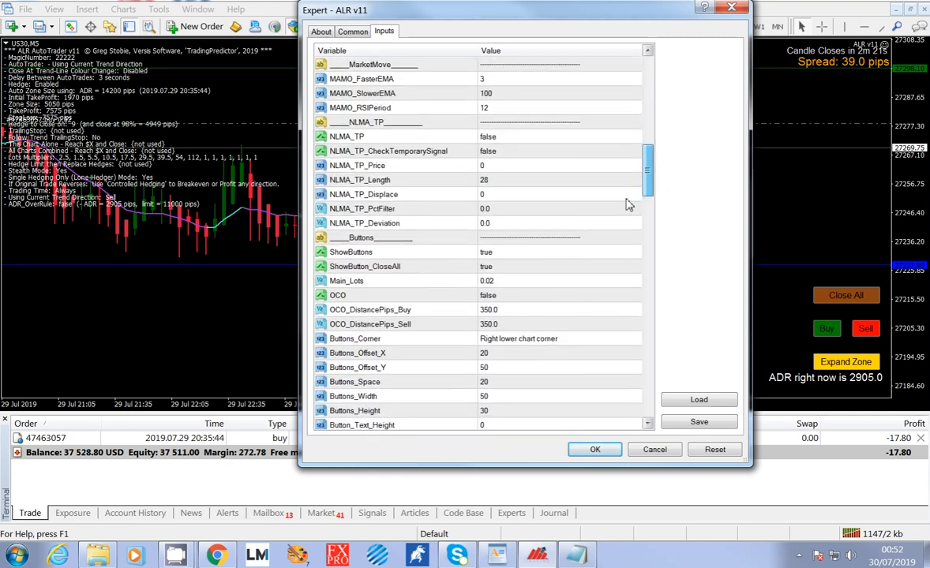
{"action": "left_click", "coordinate": [524, 282]}
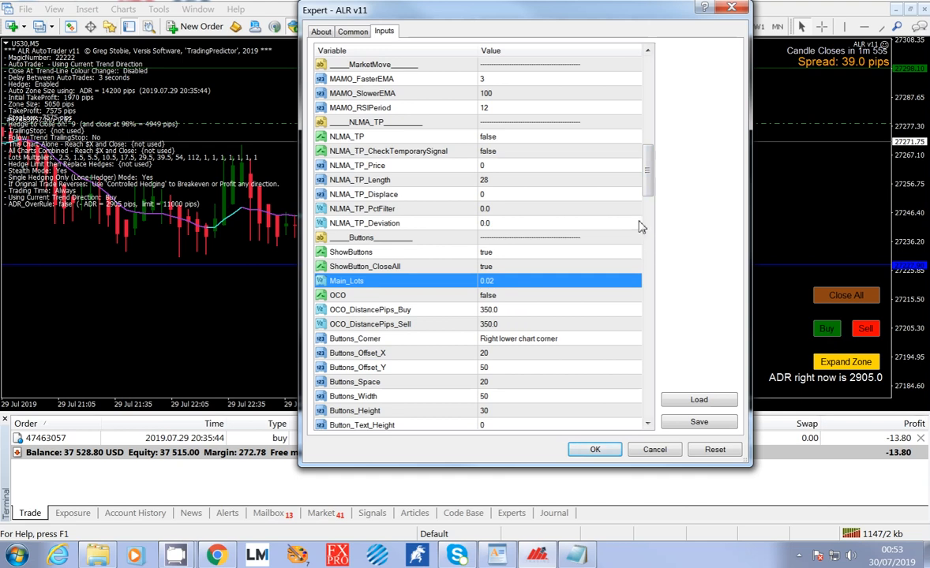
{"action": "left_click_drag", "start_coordinate": [647, 187], "coordinate": [643, 87]}
{"action": "left_click", "coordinate": [500, 109]}
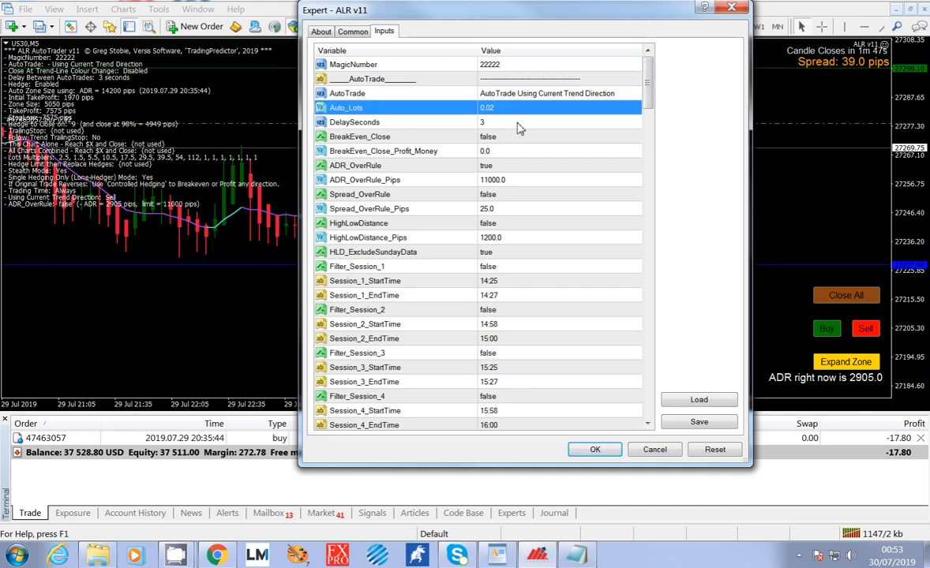
{"action": "left_click", "coordinate": [518, 124]}
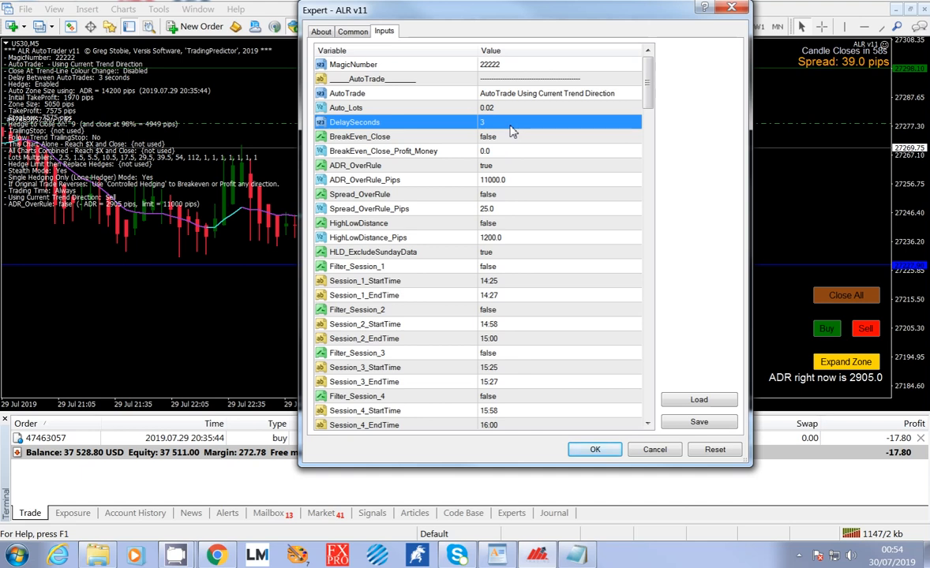
{"action": "left_click", "coordinate": [510, 142]}
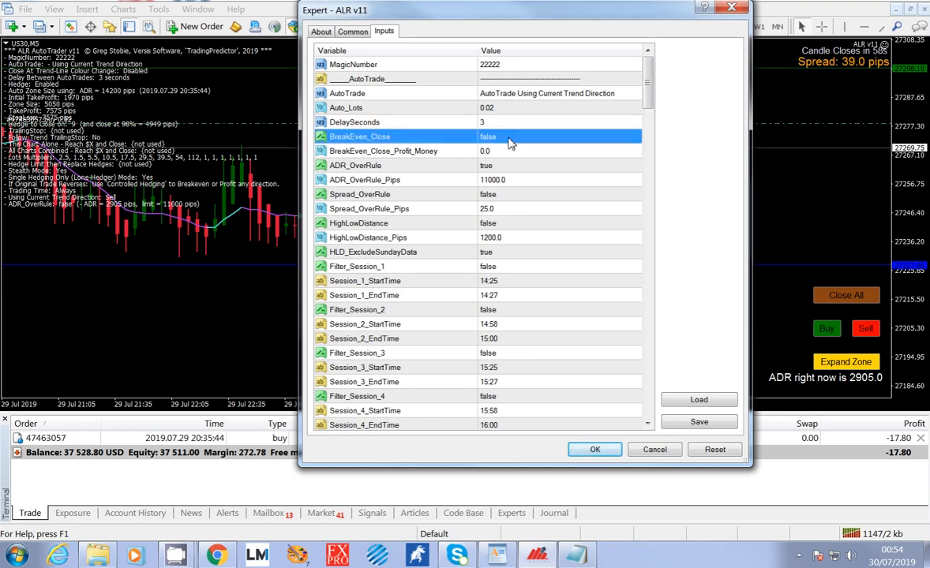
Try -10 and 0 as the BreakEven_Close_Profit_Money value.
{"action": "left_click", "coordinate": [499, 153]}
{"action": "left_click", "coordinate": [500, 154]}
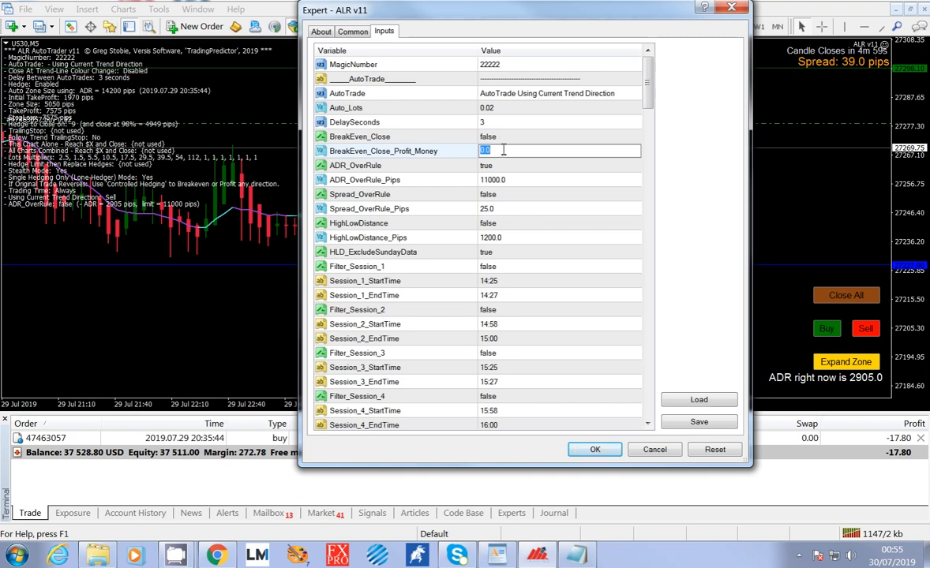
{"action": "type", "text": "-10"}
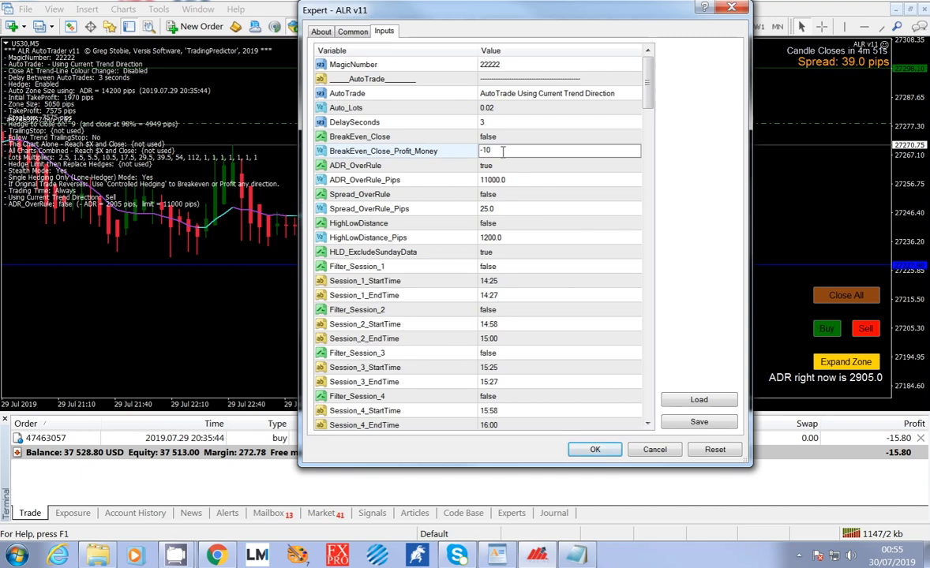
{"action": "key", "text": "BackSpace"}
{"action": "key", "text": "BackSpace"}
{"action": "key", "text": "BackSpace"}
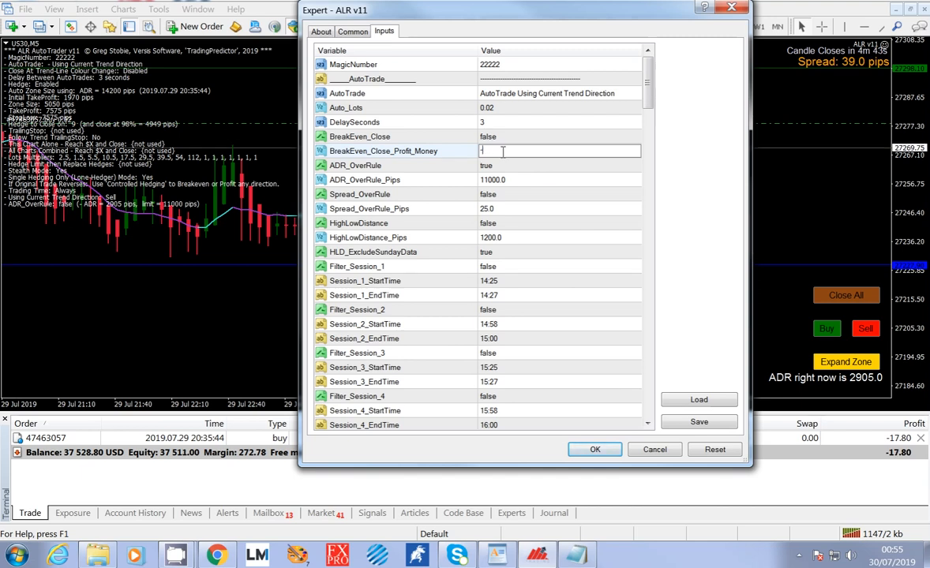
{"action": "type", "text": "0"}
Set BreakEven_Close_Profit_Money to 10.
{"action": "left_click_drag", "start_coordinate": [492, 150], "coordinate": [471, 154]}
{"action": "type", "text": "10"}
{"action": "left_click", "coordinate": [516, 171]}
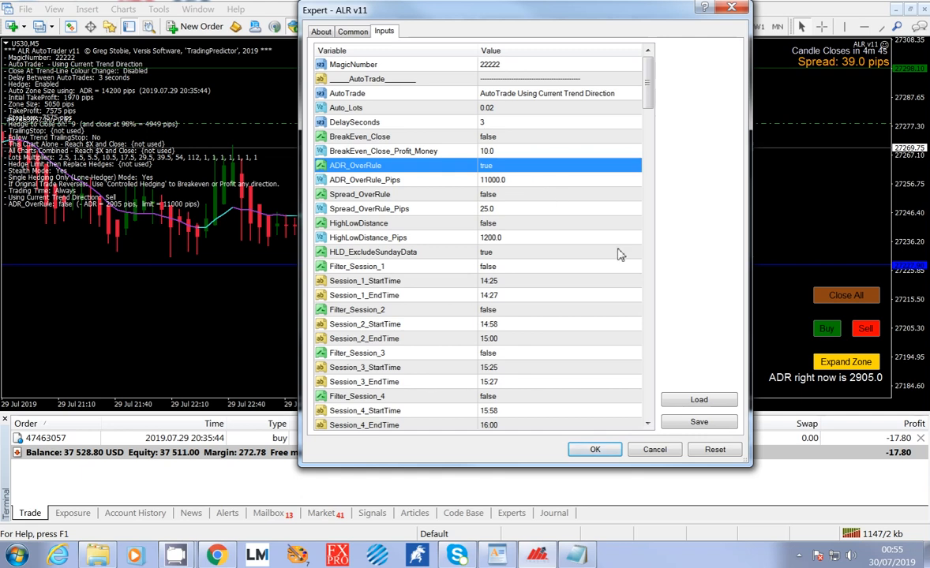
Review the ADR override, spread override and HighLowDistance settings, plus the Session 1 start and end times.
{"action": "left_click", "coordinate": [521, 184]}
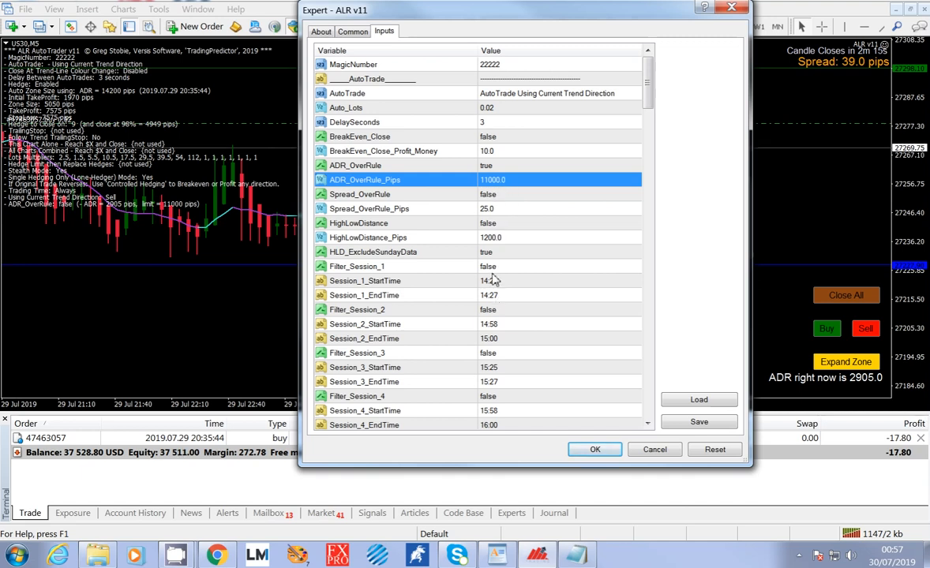
{"action": "left_click", "coordinate": [514, 198]}
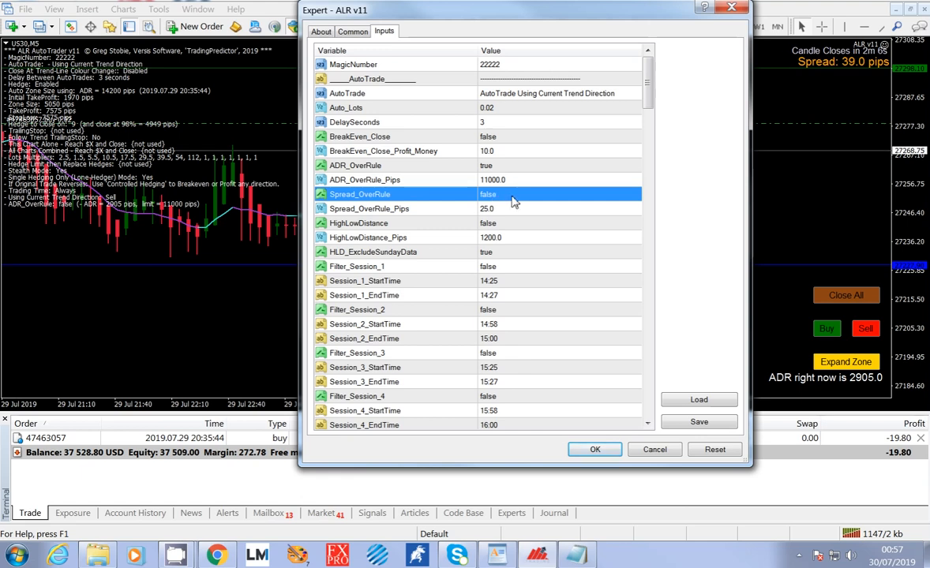
{"action": "left_click", "coordinate": [489, 210]}
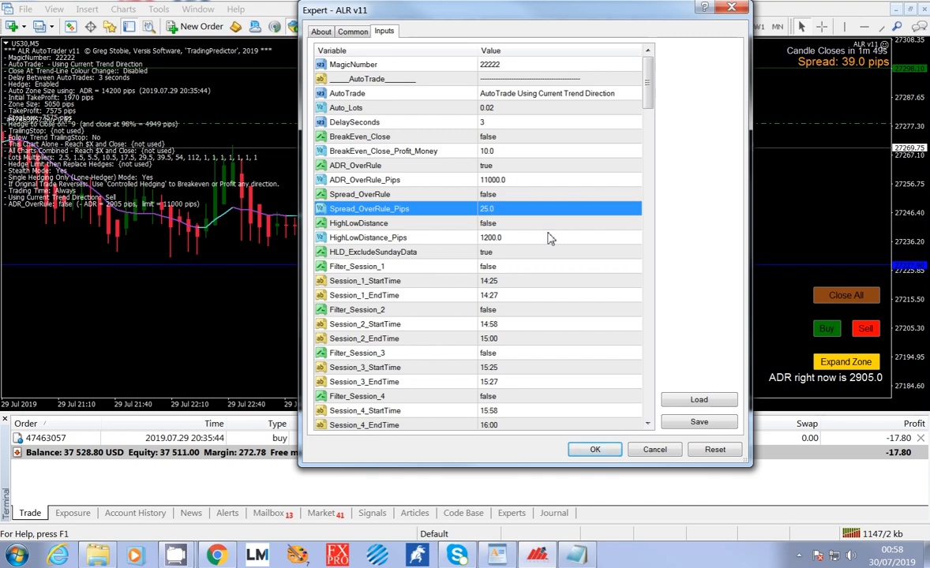
{"action": "left_click", "coordinate": [519, 226]}
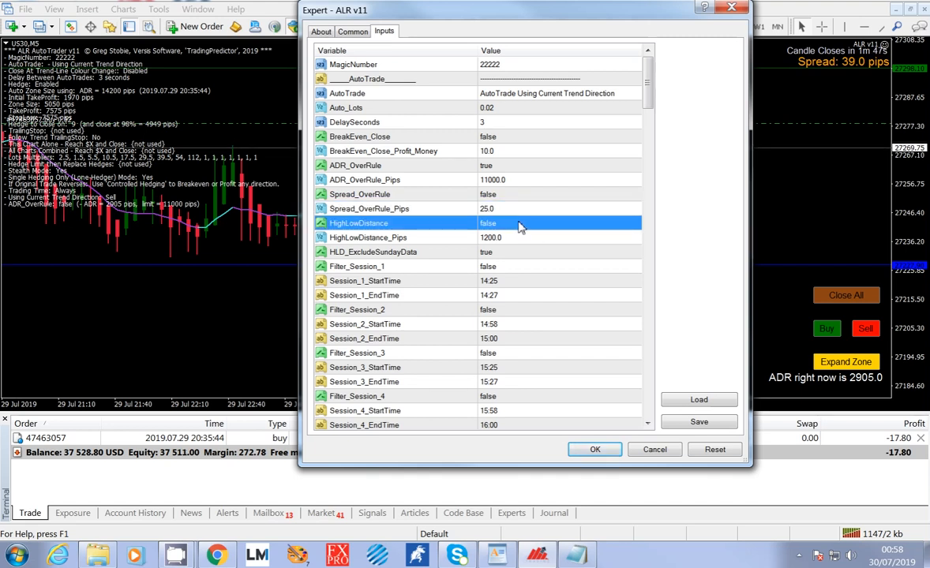
{"action": "left_click", "coordinate": [498, 167]}
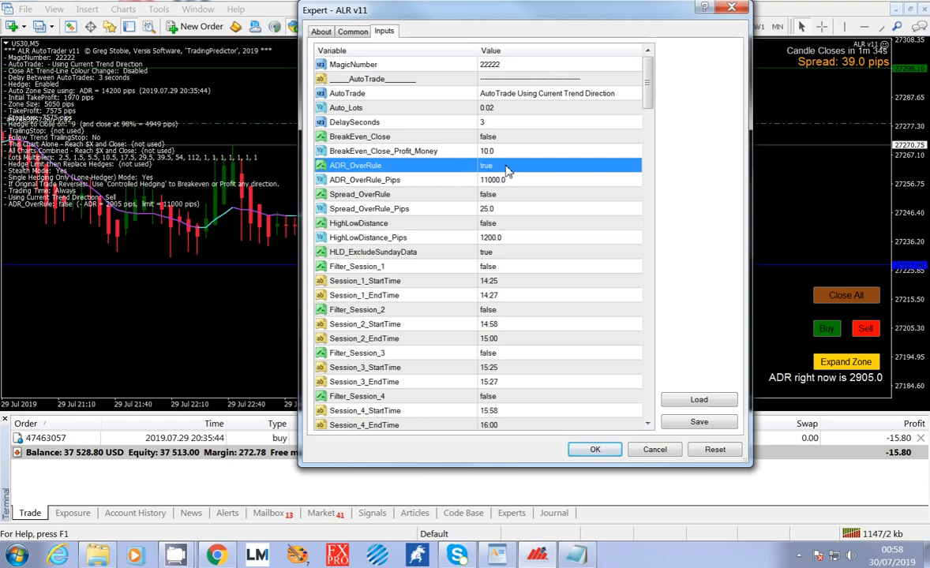
{"action": "left_click", "coordinate": [515, 282]}
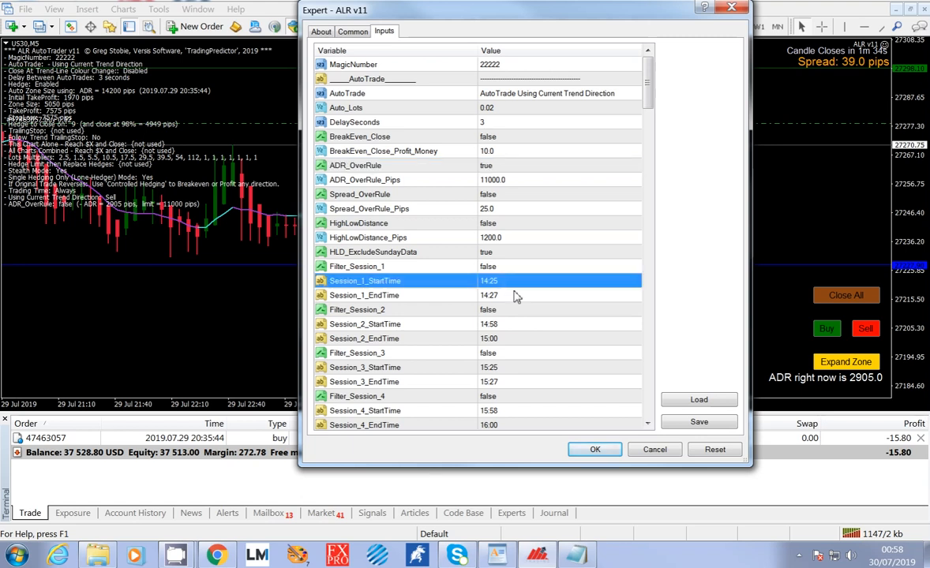
{"action": "left_click", "coordinate": [517, 296]}
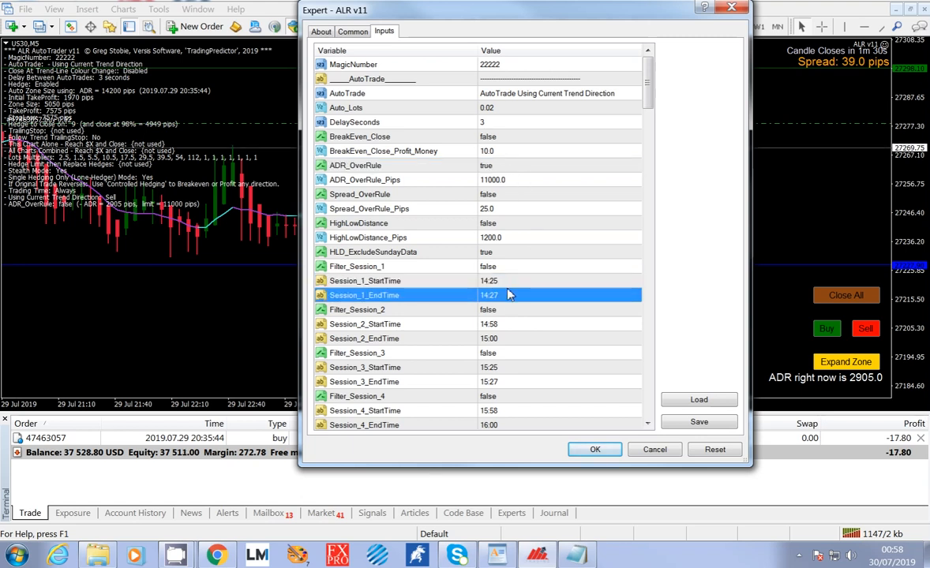
Compare the Session 1 start and end times with the ADR_OverRule and ADR_OverRule_Pips settings.
{"action": "left_click", "coordinate": [497, 283]}
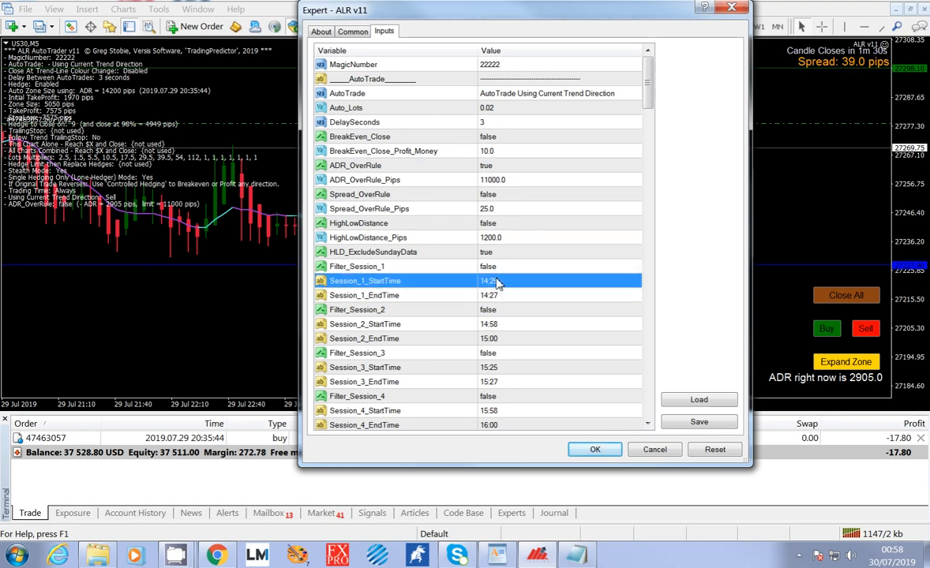
{"action": "left_click", "coordinate": [503, 298]}
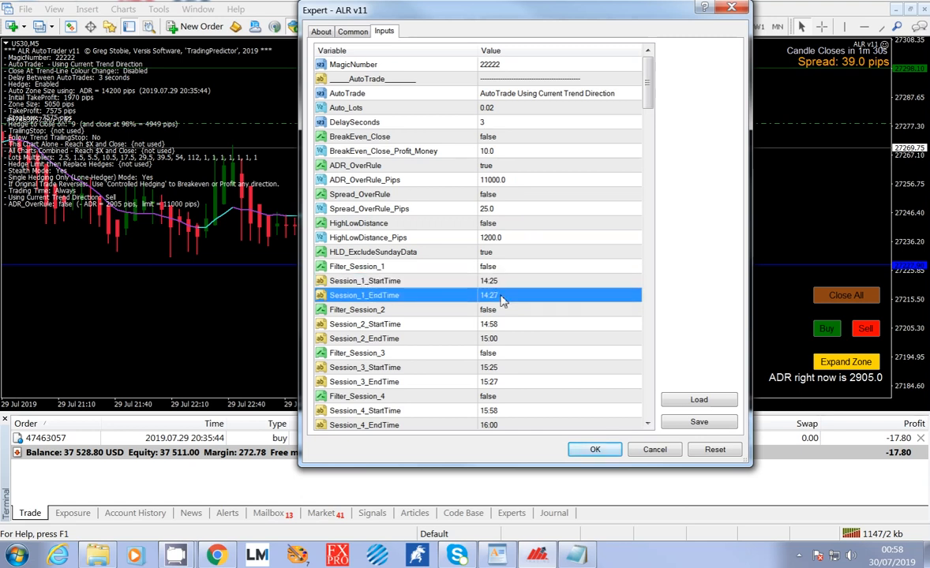
{"action": "left_click", "coordinate": [510, 183]}
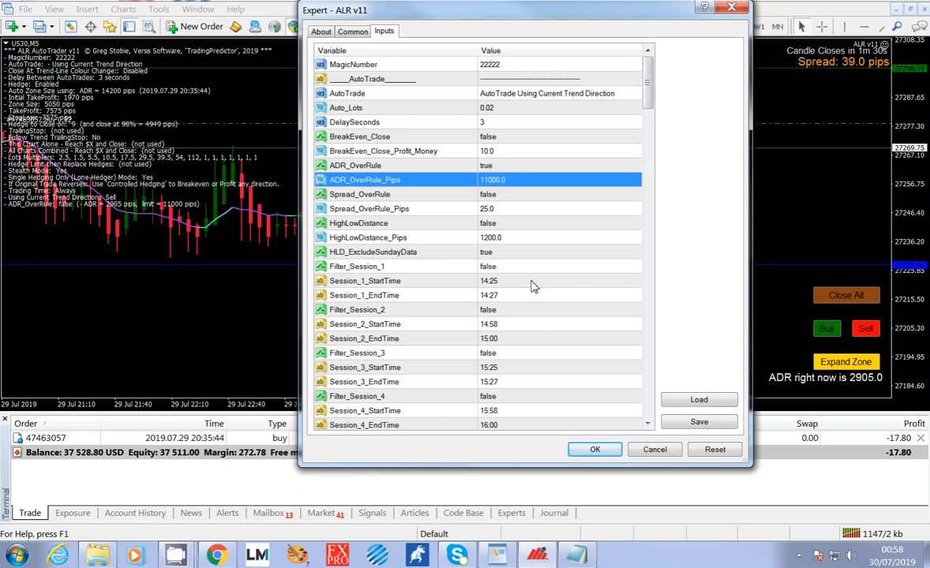
{"action": "left_click", "coordinate": [503, 282]}
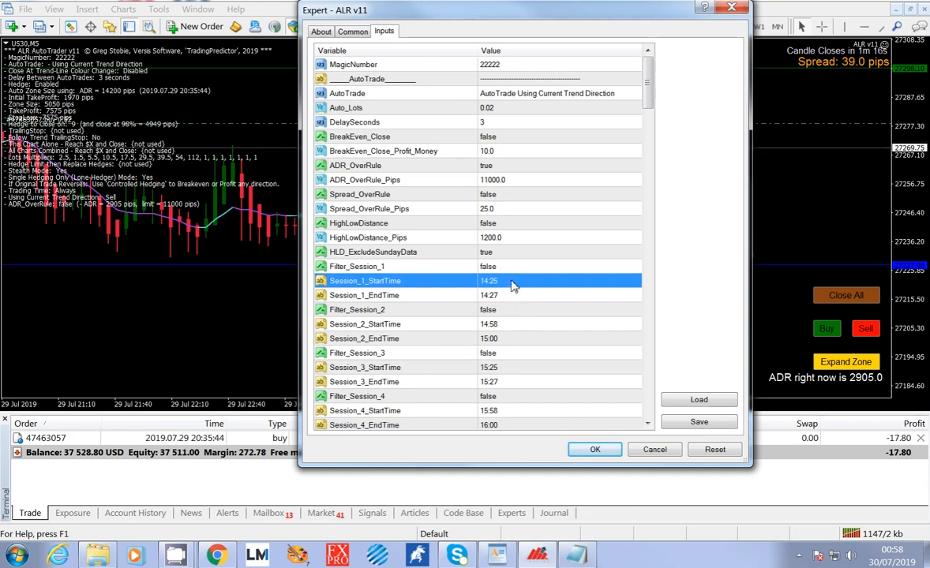
{"action": "left_click", "coordinate": [467, 179]}
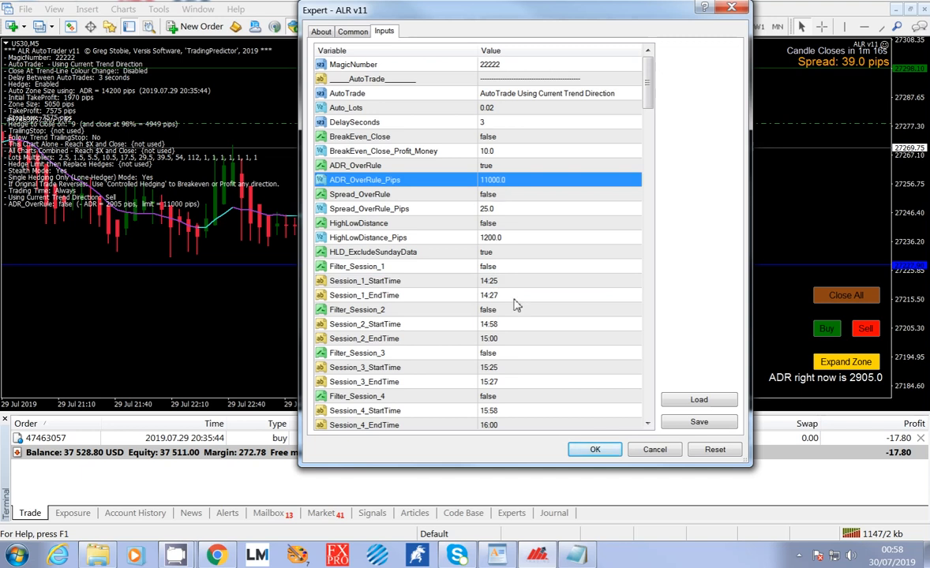
{"action": "left_click", "coordinate": [474, 281]}
{"action": "left_click", "coordinate": [515, 297]}
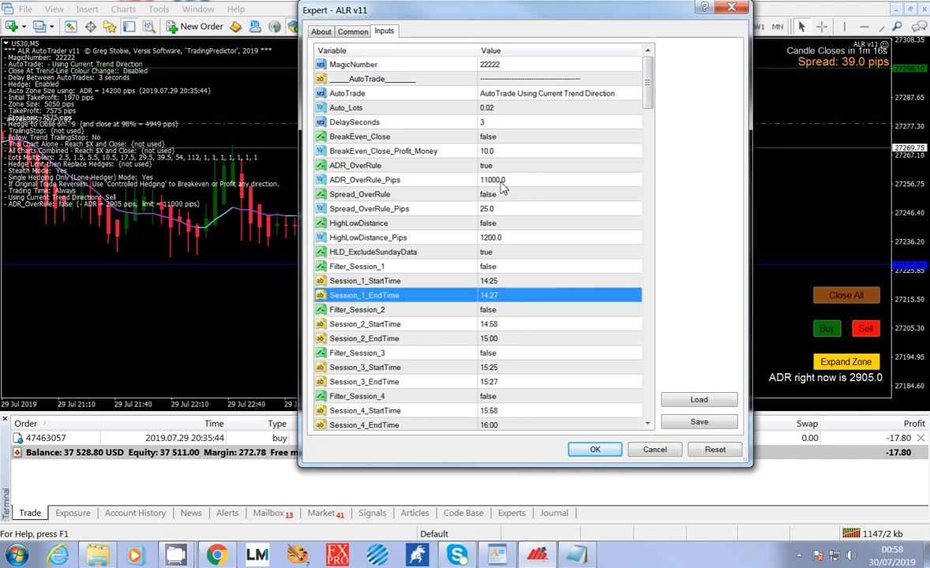
{"action": "left_click", "coordinate": [474, 180]}
{"action": "left_click", "coordinate": [466, 166]}
{"action": "left_click", "coordinate": [505, 181]}
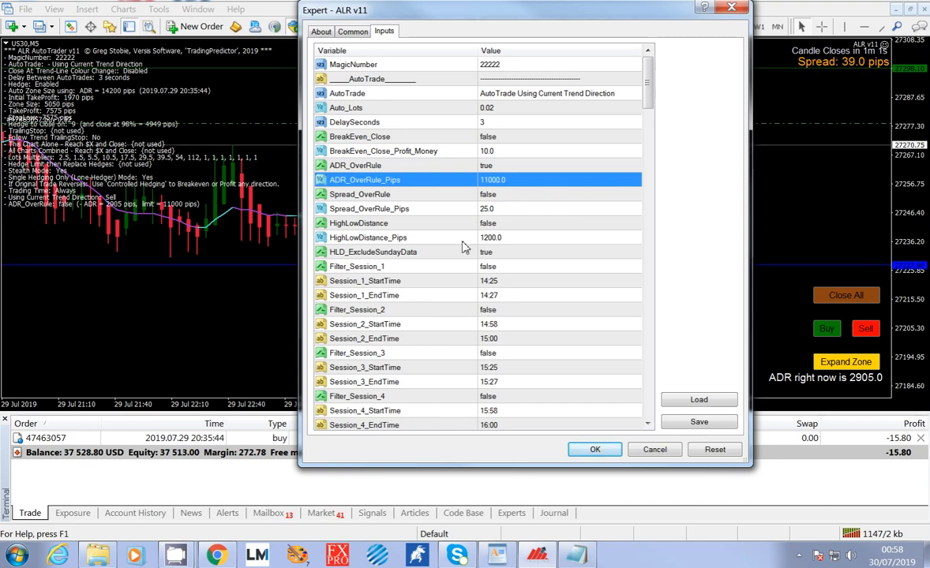
{"action": "left_click", "coordinate": [465, 280]}
{"action": "left_click", "coordinate": [503, 297]}
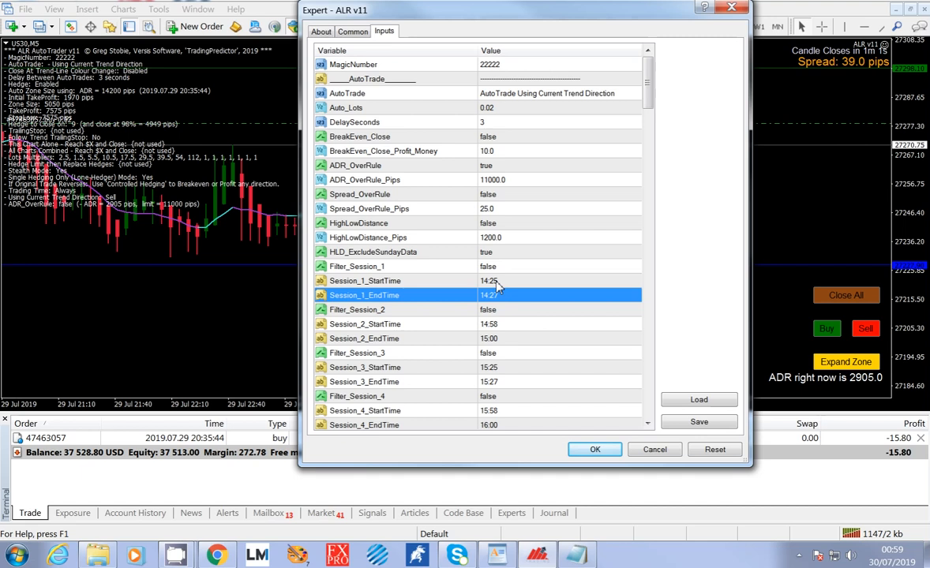
{"action": "left_click", "coordinate": [504, 182]}
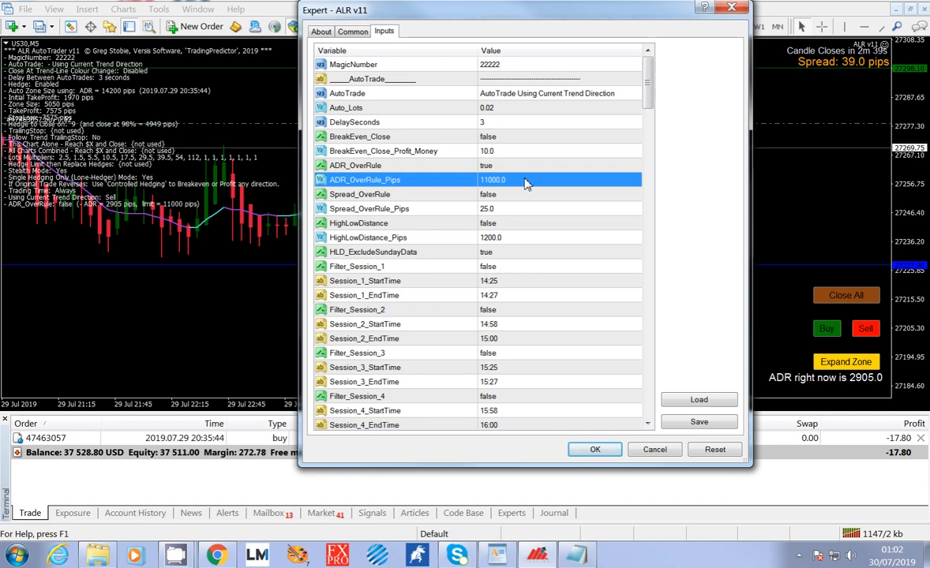
Review the HighLowDistance switch and its HighLowDistance_Pips value.
{"action": "left_click", "coordinate": [517, 225]}
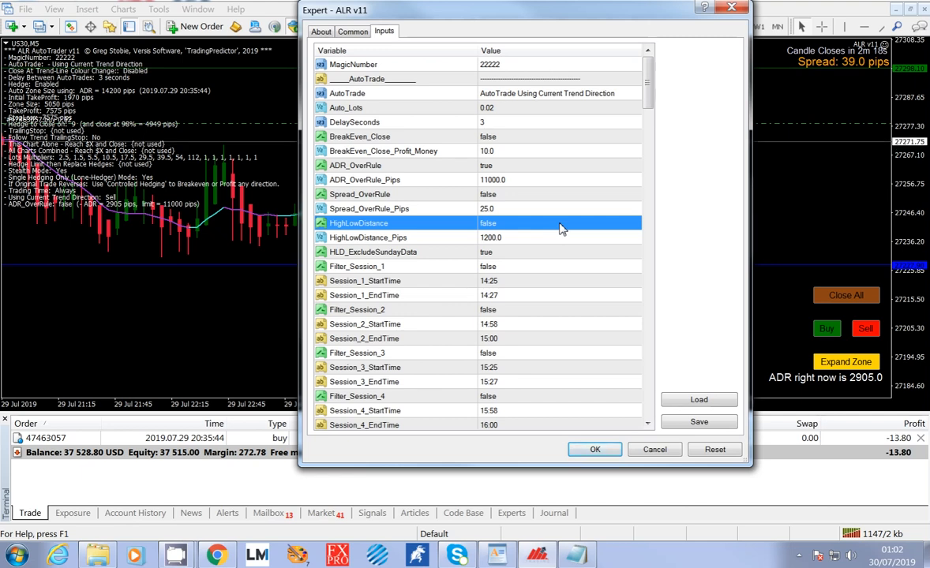
{"action": "left_click", "coordinate": [523, 239]}
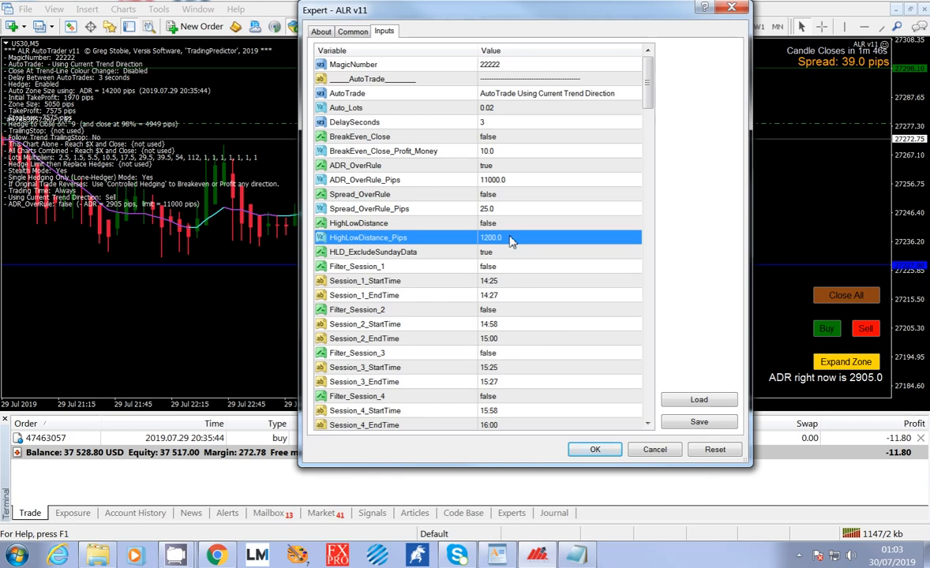
{"action": "left_click", "coordinate": [508, 225]}
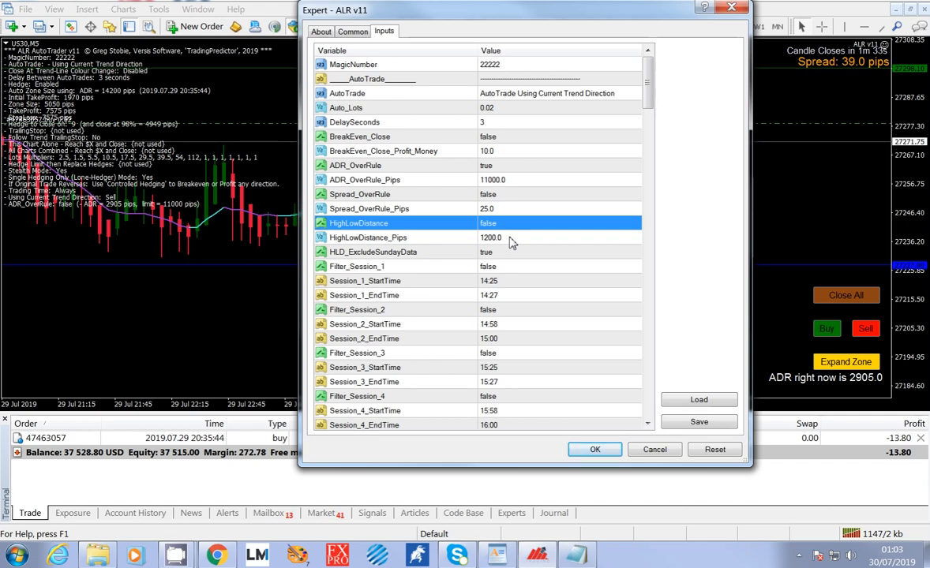
{"action": "left_click", "coordinate": [500, 238]}
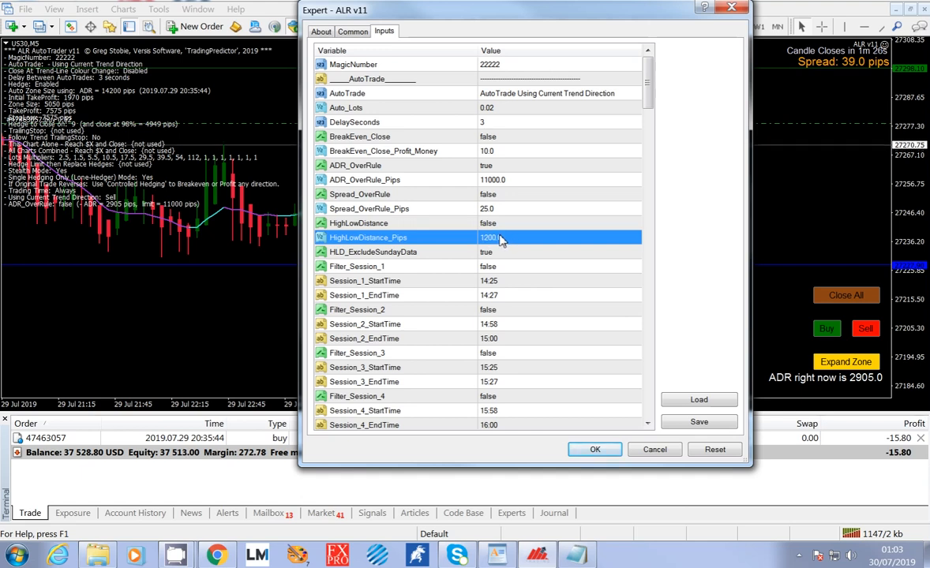
{"action": "left_click", "coordinate": [504, 237]}
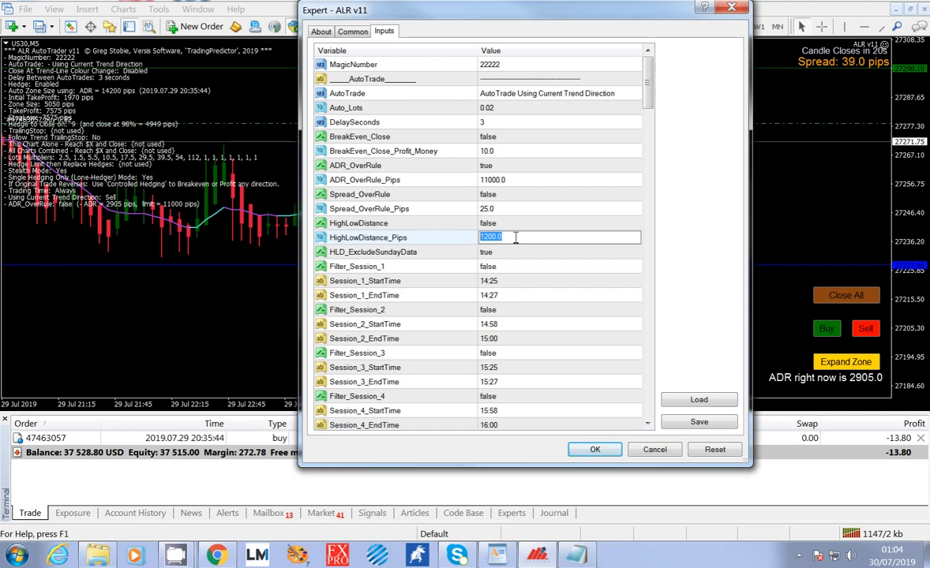
{"action": "left_click", "coordinate": [515, 237]}
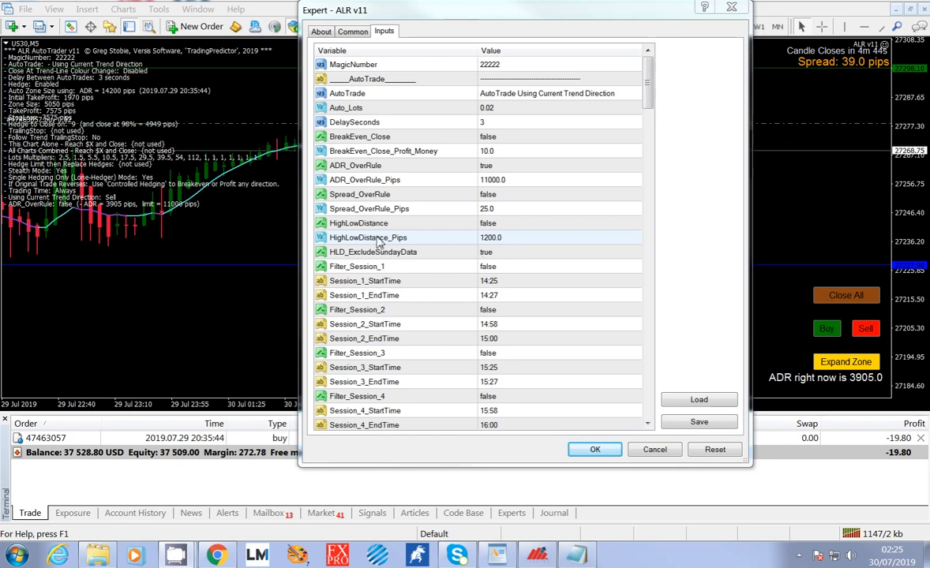
Review the session filter settings from Filter_Session_1 through Filter_Session_6.
{"action": "left_click", "coordinate": [506, 272]}
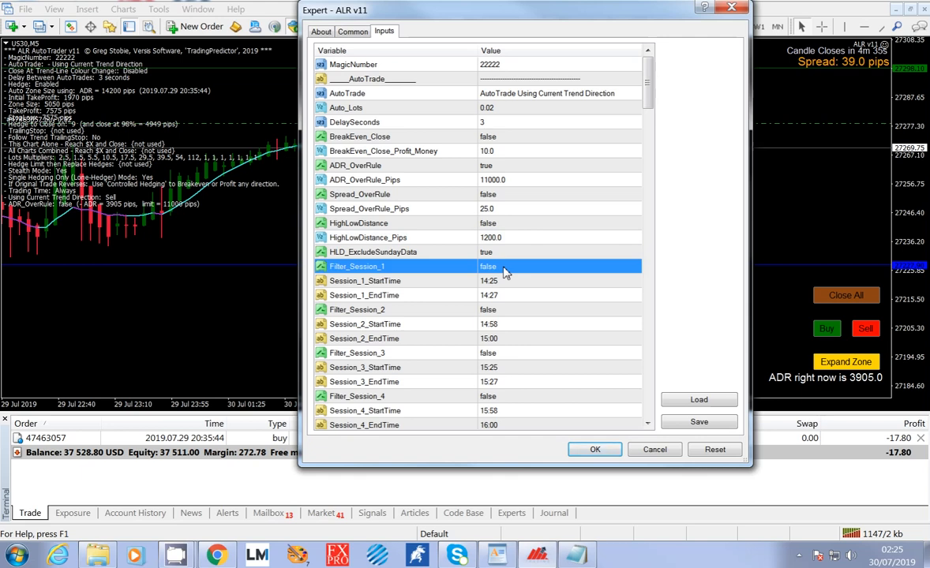
{"action": "scroll", "coordinate": [506, 272], "scroll_direction": "down", "scroll_amount": 2}
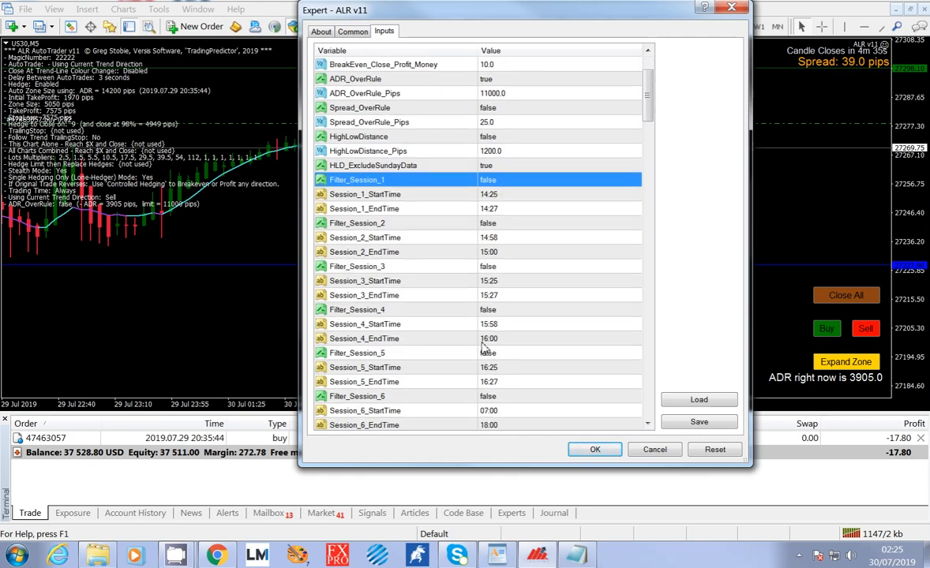
{"action": "left_click", "coordinate": [432, 397]}
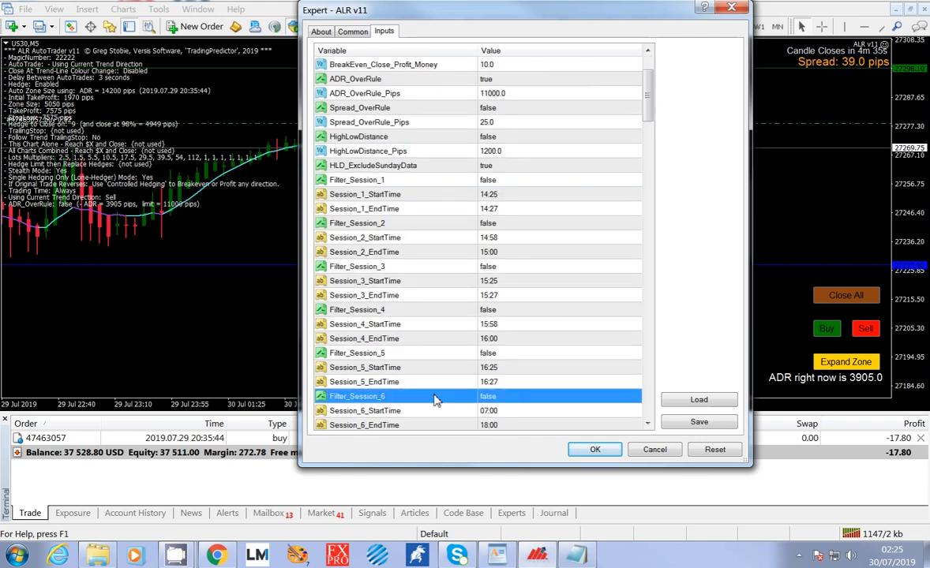
{"action": "left_click", "coordinate": [431, 183]}
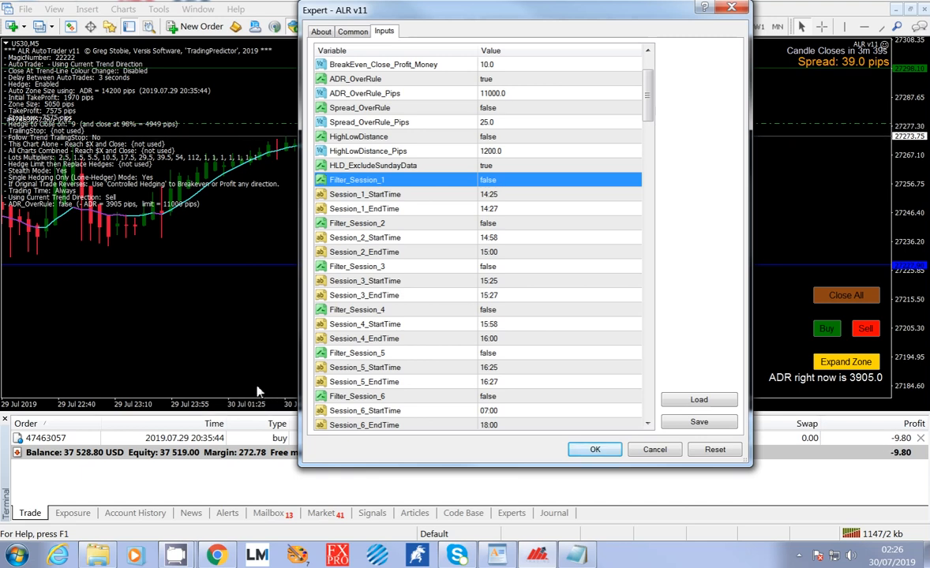
Compare Session_1_StartTime with Session_1_EndTime to examine the Session 1 trading window.
{"action": "left_click", "coordinate": [506, 196]}
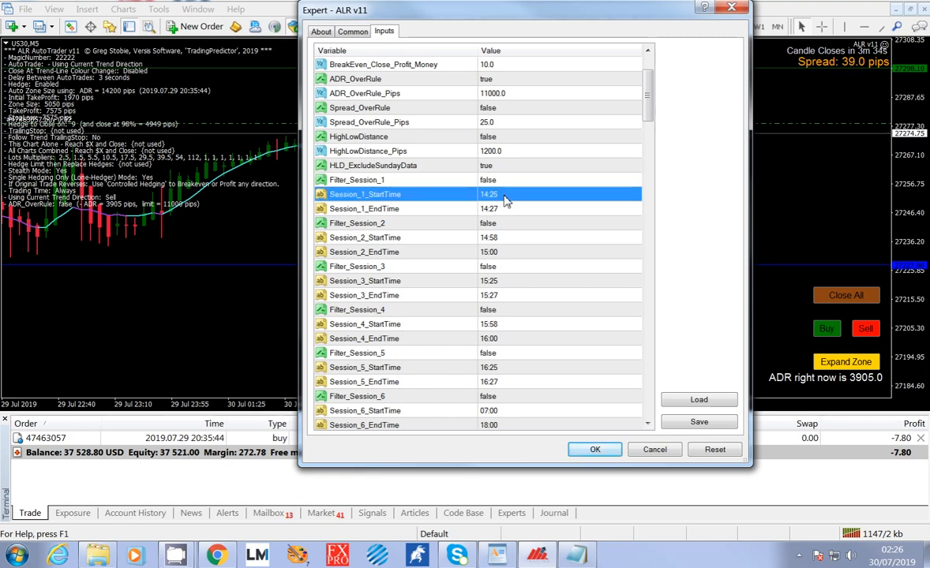
{"action": "left_click", "coordinate": [505, 212]}
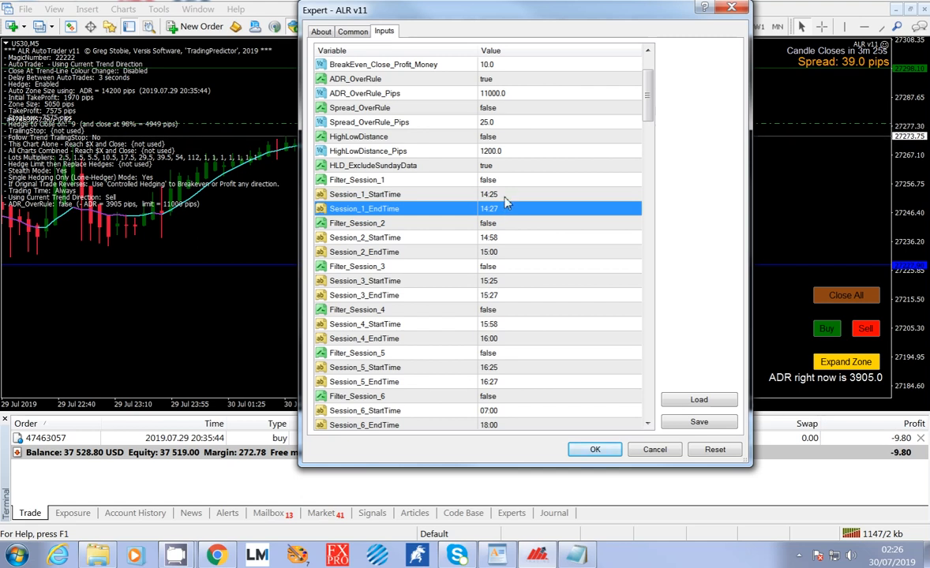
{"action": "left_click", "coordinate": [506, 197]}
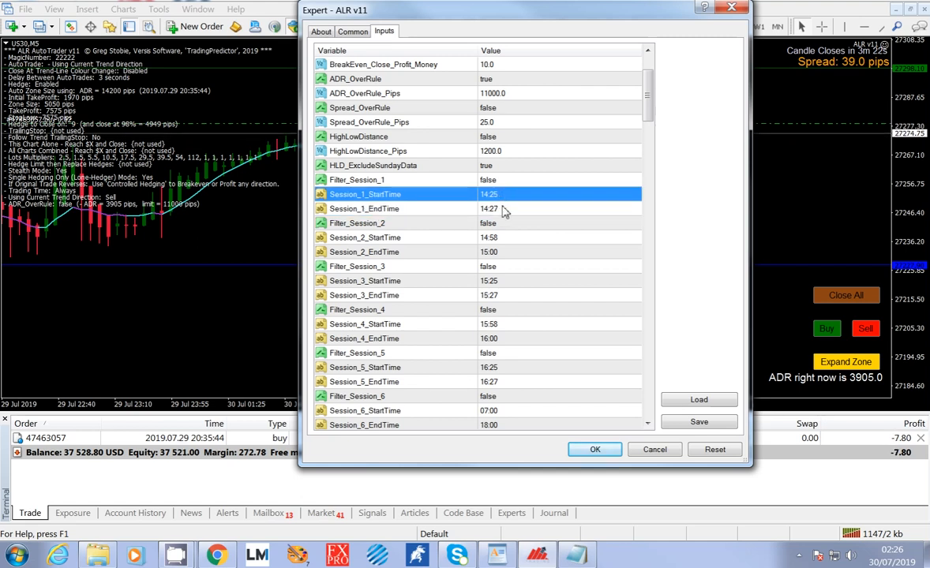
{"action": "left_click", "coordinate": [506, 211]}
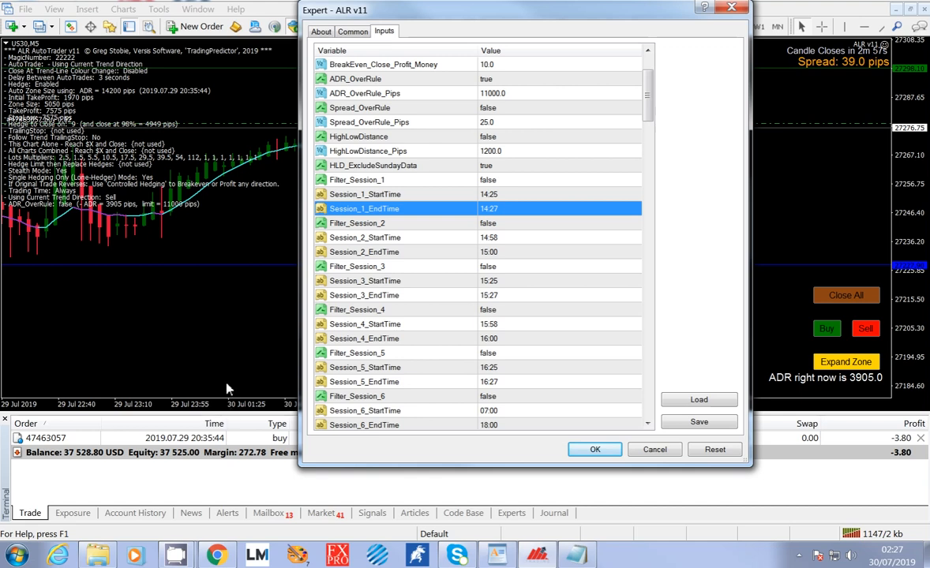
{"action": "left_click", "coordinate": [511, 195]}
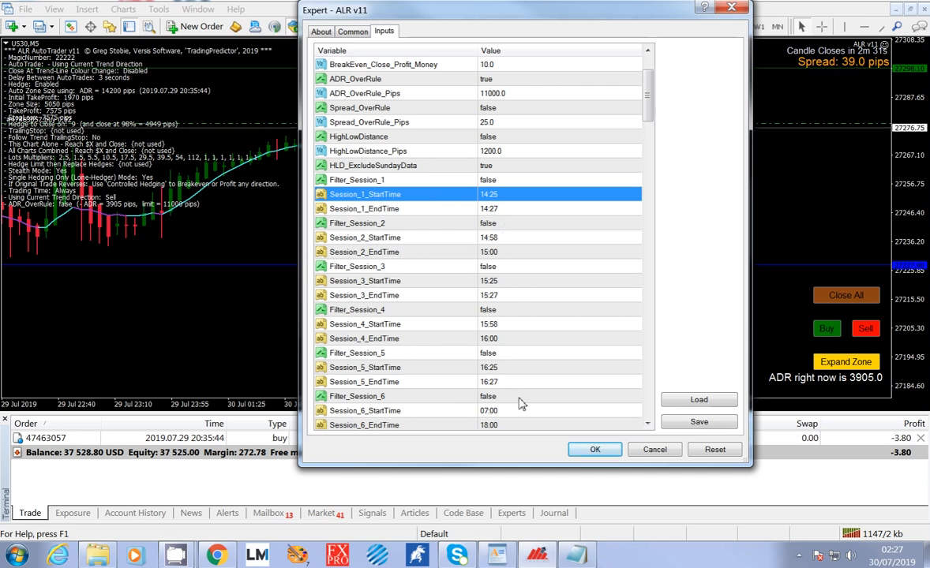
Review the Signal_TimeFrame and CheckTemporarySignal settings below the Session 6 times.
{"action": "scroll", "coordinate": [520, 405], "scroll_direction": "down", "scroll_amount": 3}
{"action": "left_click", "coordinate": [518, 312]}
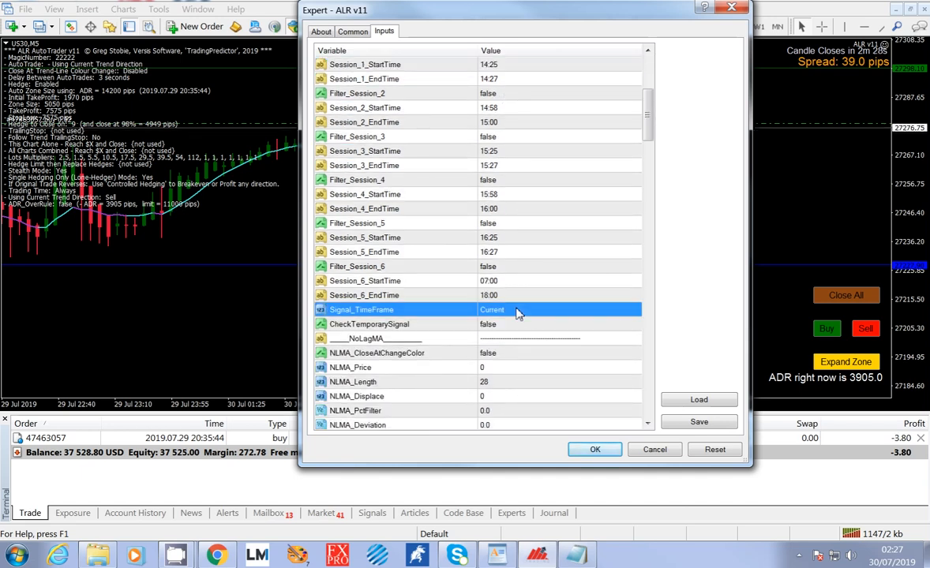
{"action": "scroll", "coordinate": [519, 313], "scroll_direction": "down", "scroll_amount": 2}
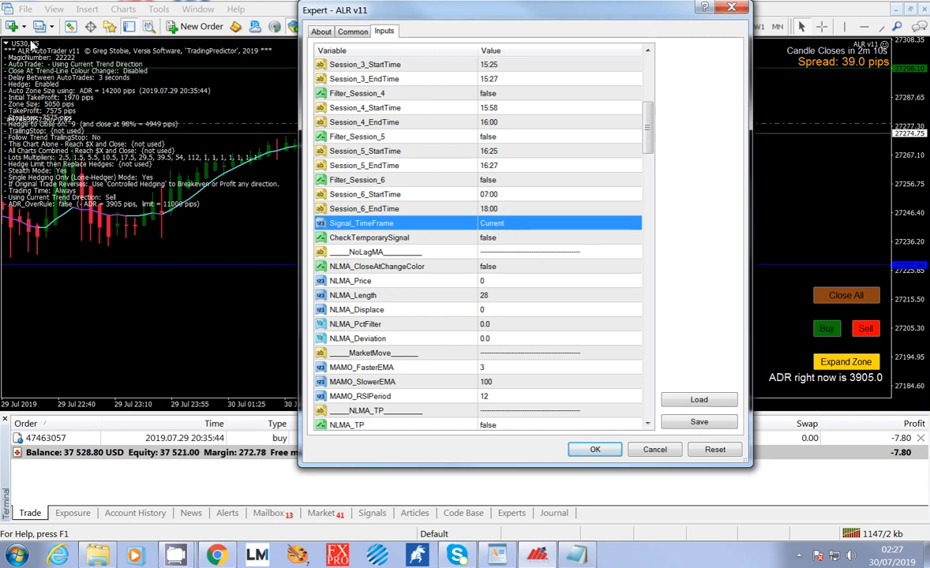
{"action": "left_click", "coordinate": [504, 240]}
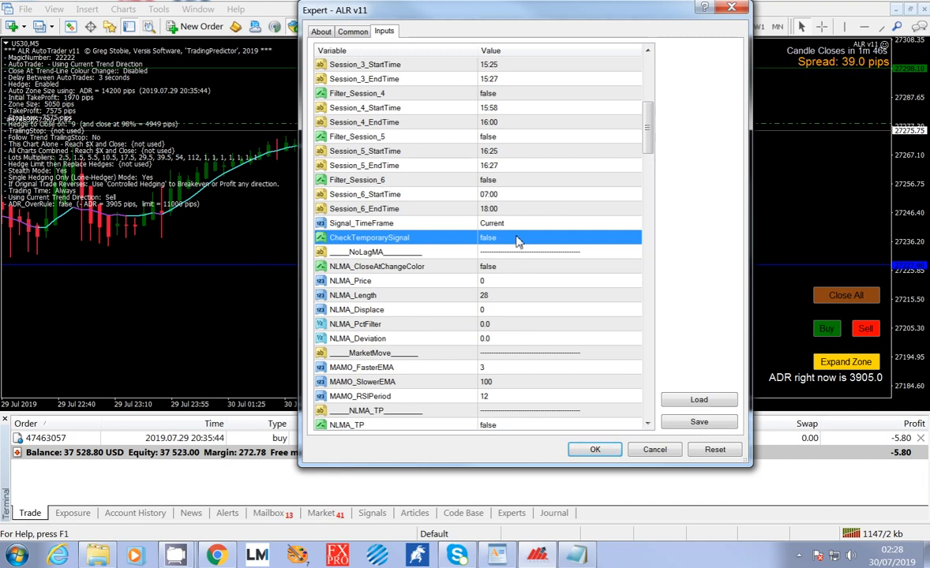
Examine the timeframe options available for Signal_TimeFrame and keep it at Current.
{"action": "left_click", "coordinate": [502, 225]}
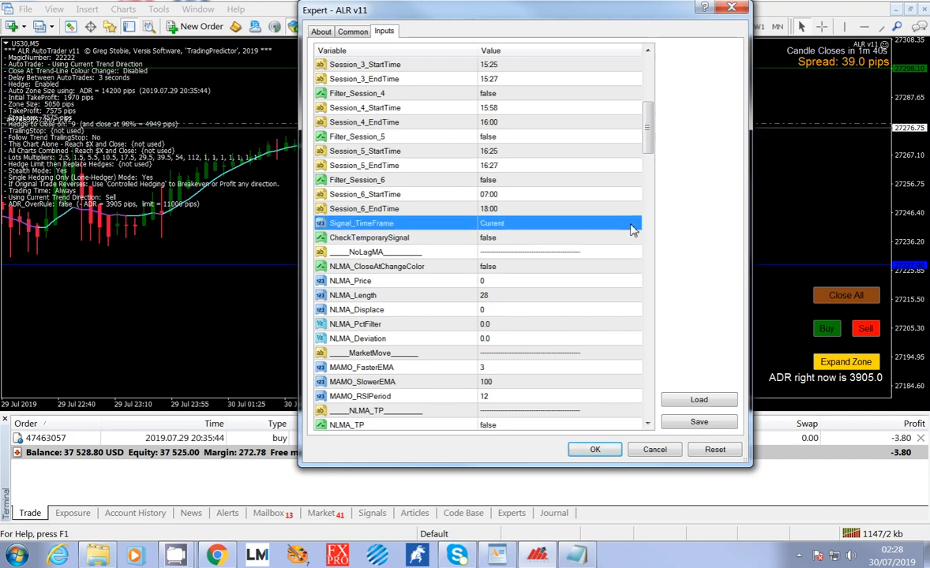
{"action": "left_click", "coordinate": [631, 228]}
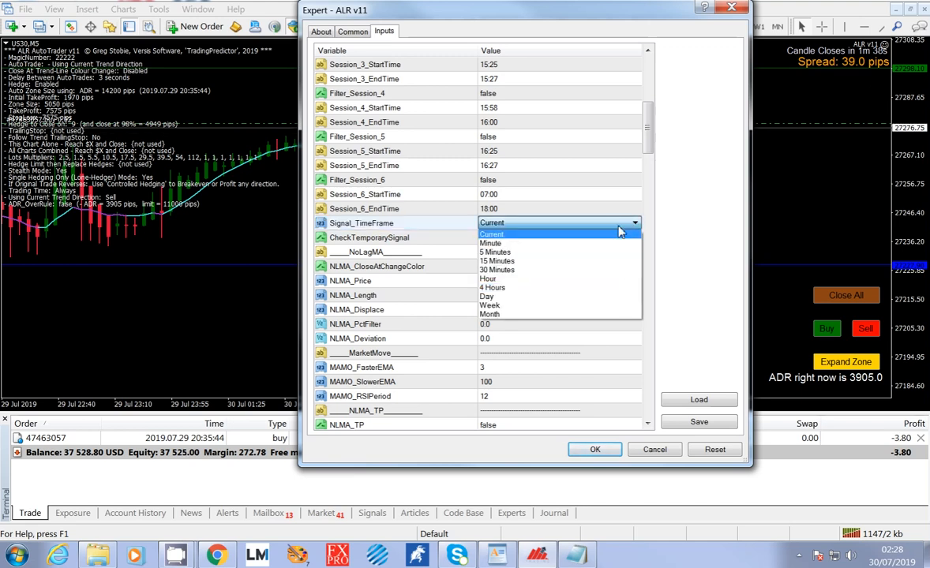
{"action": "left_click", "coordinate": [621, 227]}
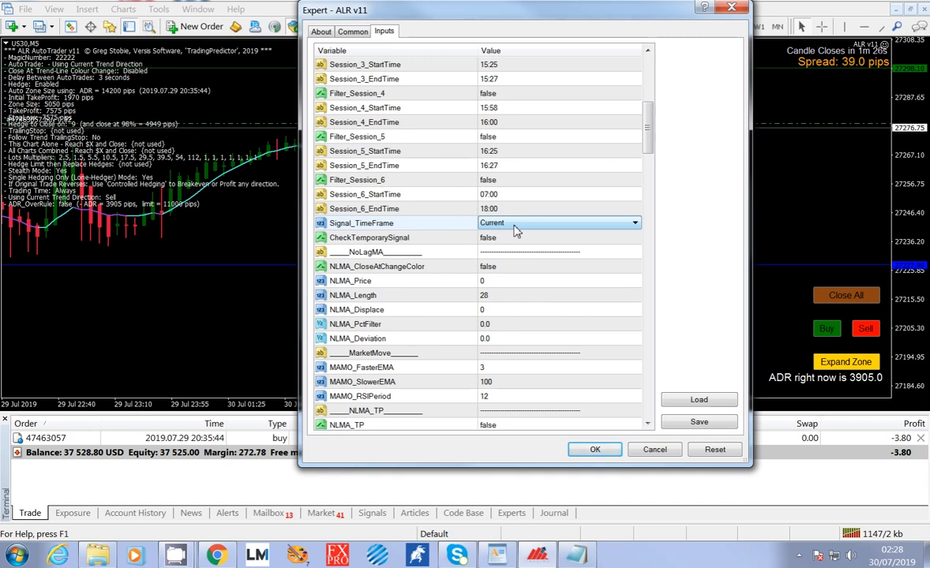
{"action": "left_click", "coordinate": [506, 242]}
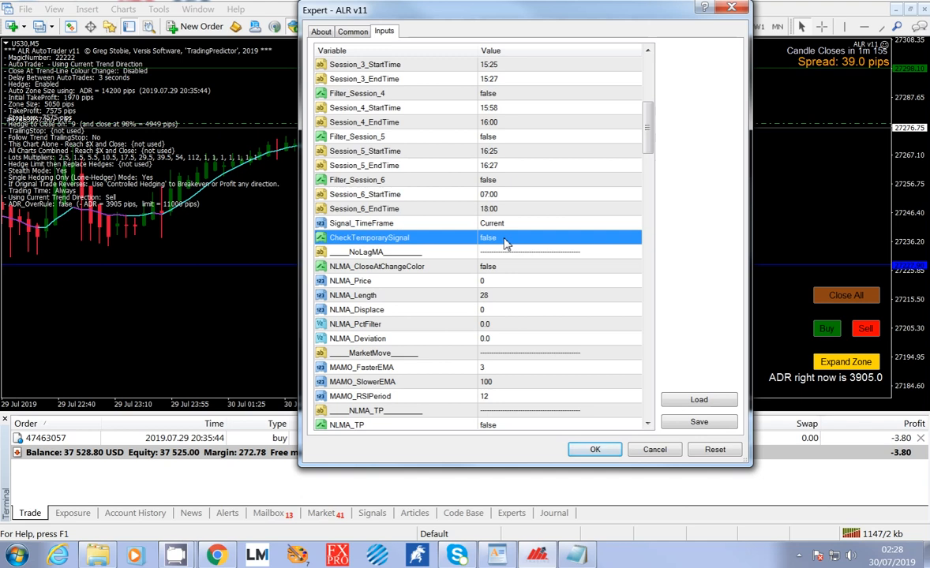
{"action": "left_click", "coordinate": [513, 224]}
{"action": "left_click", "coordinate": [515, 225]}
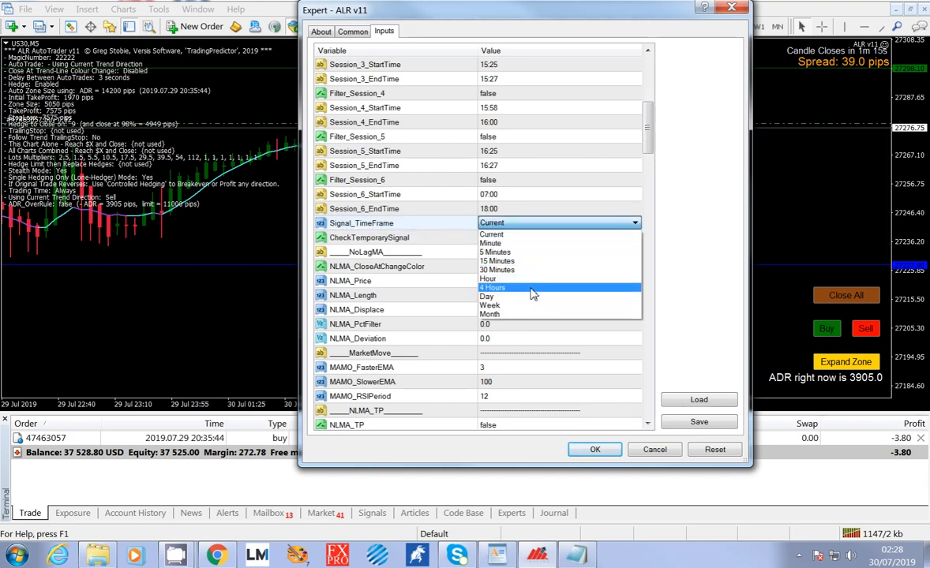
{"action": "left_click", "coordinate": [517, 235]}
Examine the CheckTemporarySignal options and keep the setting at false.
{"action": "left_click", "coordinate": [518, 239]}
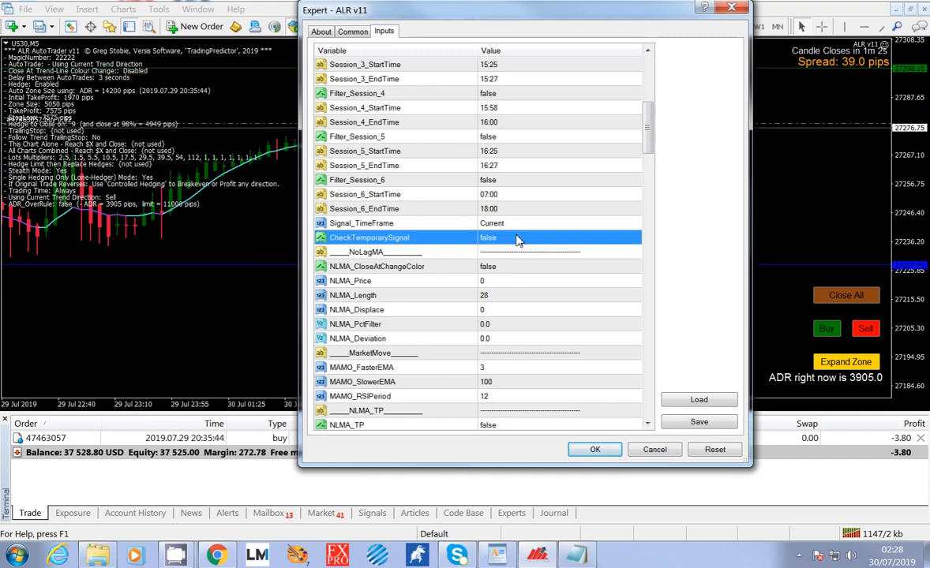
{"action": "left_click", "coordinate": [517, 238]}
{"action": "left_click", "coordinate": [517, 239]}
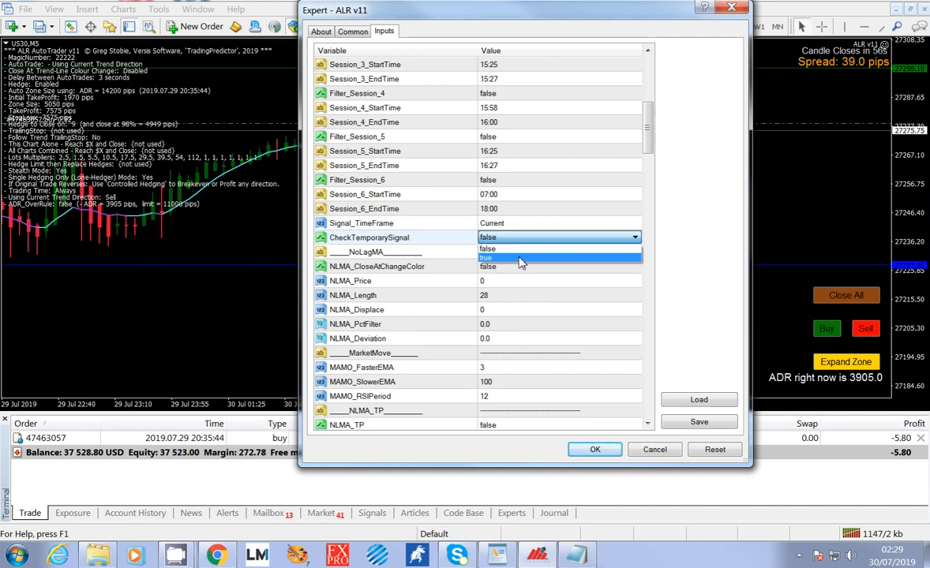
{"action": "left_click", "coordinate": [511, 248]}
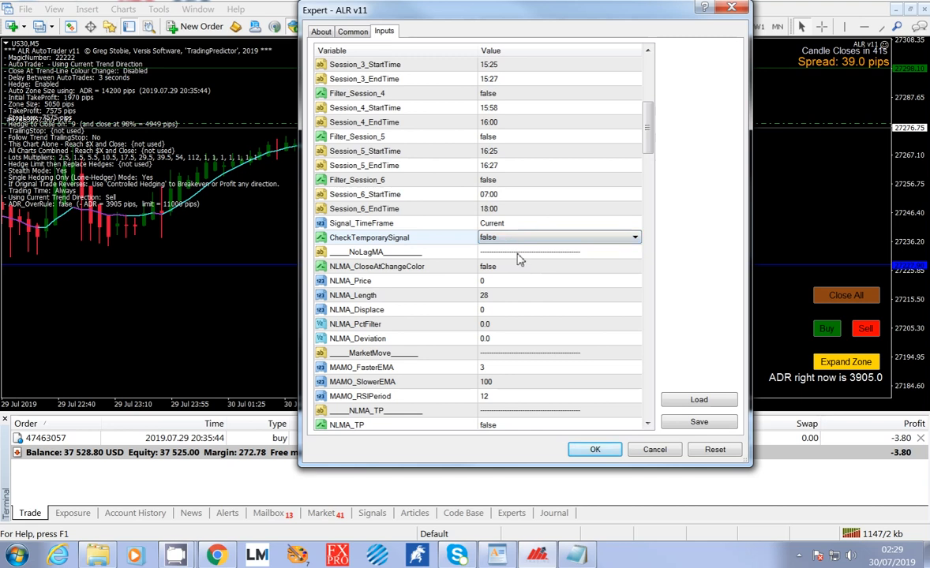
Review the NoLagMA settings, focusing on NLMA_CloseAtChangeColor and NLMA_Length.
{"action": "left_click", "coordinate": [520, 254]}
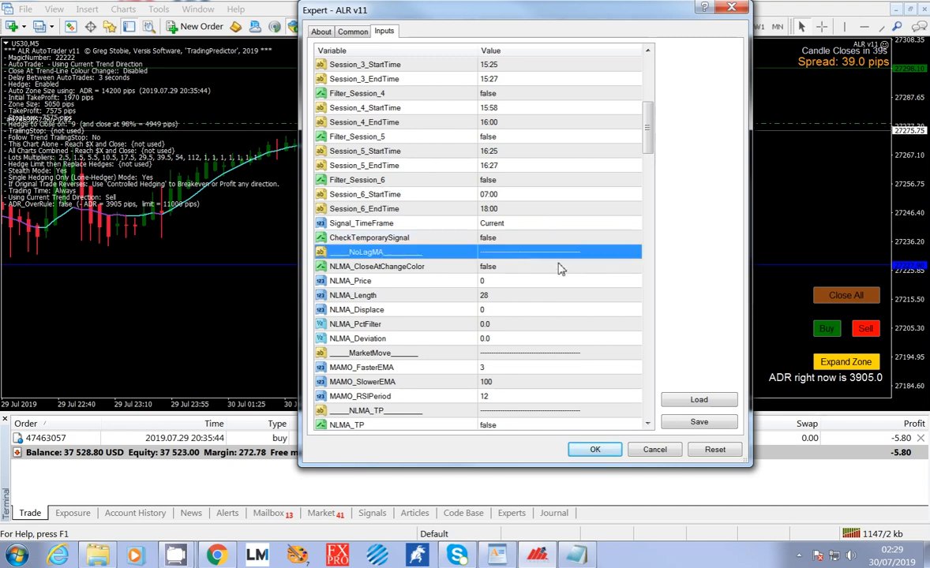
{"action": "scroll", "coordinate": [528, 252], "scroll_direction": "down", "scroll_amount": 1}
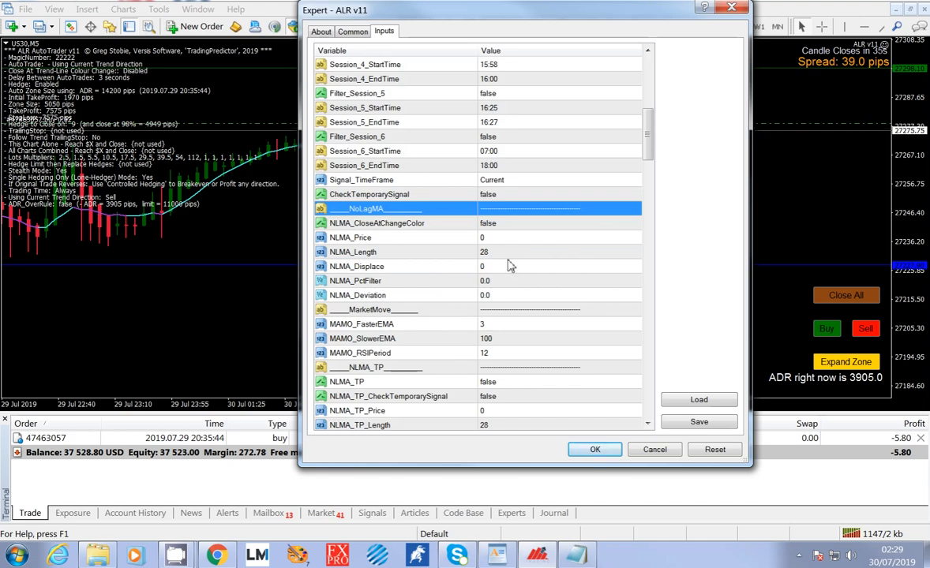
{"action": "left_click", "coordinate": [498, 228]}
{"action": "left_click", "coordinate": [505, 253]}
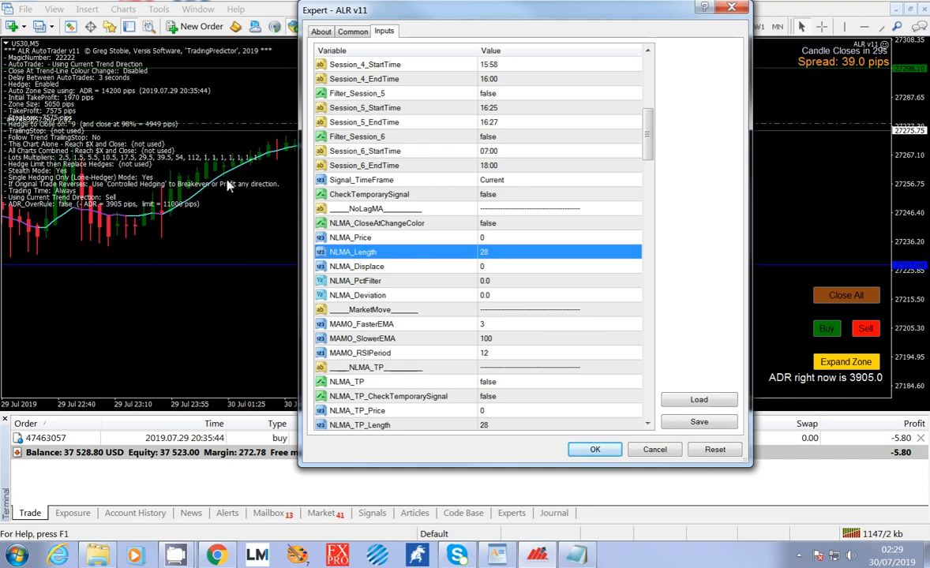
{"action": "scroll", "coordinate": [529, 260], "scroll_direction": "down", "scroll_amount": 1}
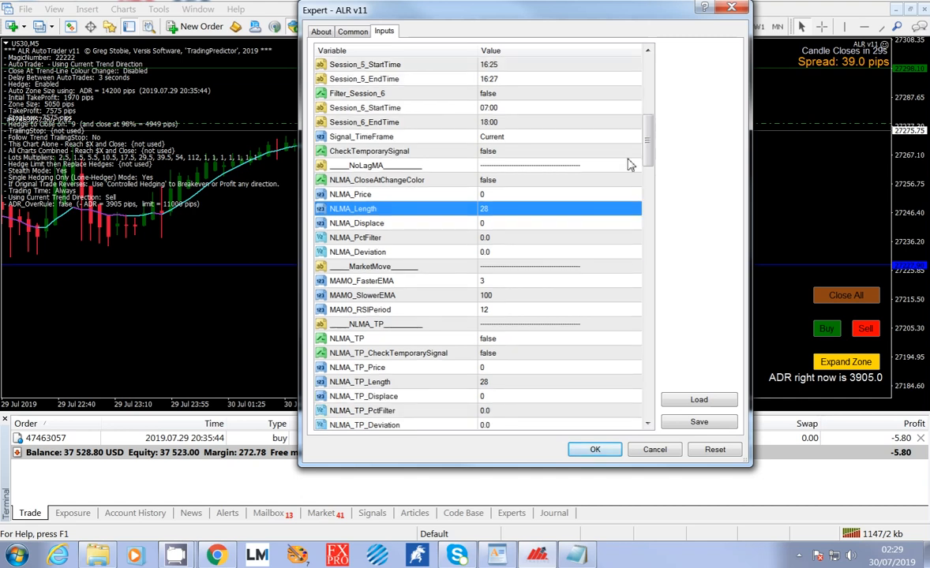
{"action": "mouse_move", "coordinate": [647, 142]}
{"action": "left_mouse_down"}
{"action": "mouse_move", "coordinate": [648, 150]}
{"action": "mouse_move", "coordinate": [648, 139]}
{"action": "left_mouse_up"}
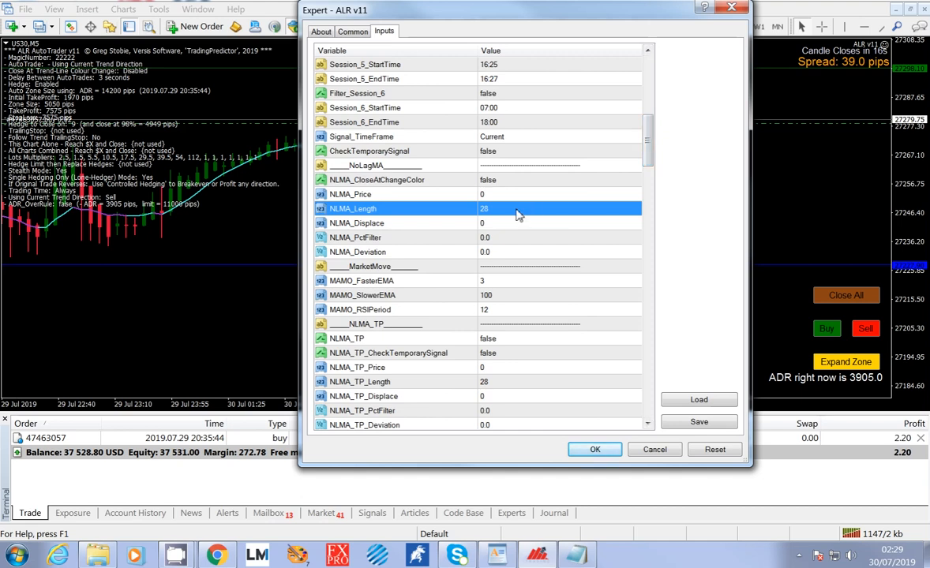
Set the expert's NLMA_Length to 128 and apply the inputs to the chart.
{"action": "left_click", "coordinate": [495, 212]}
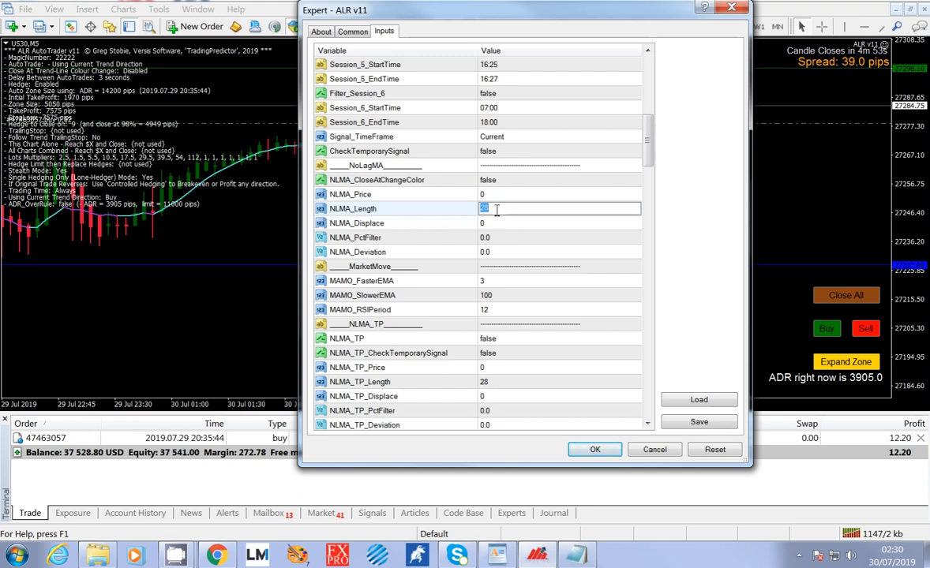
{"action": "left_click_drag", "start_coordinate": [542, 17], "coordinate": [620, 205]}
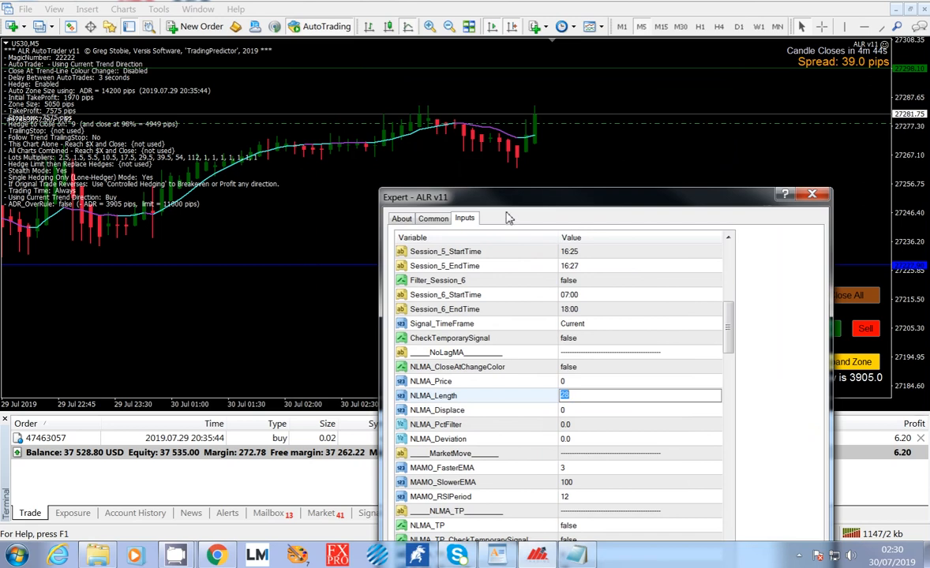
{"action": "left_click_drag", "start_coordinate": [506, 205], "coordinate": [505, 75]}
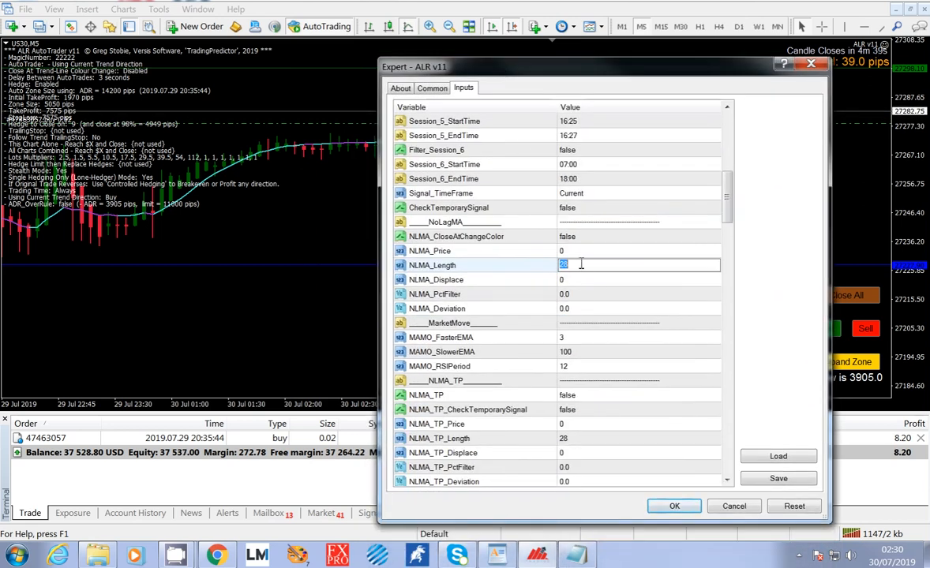
{"action": "type", "text": "128"}
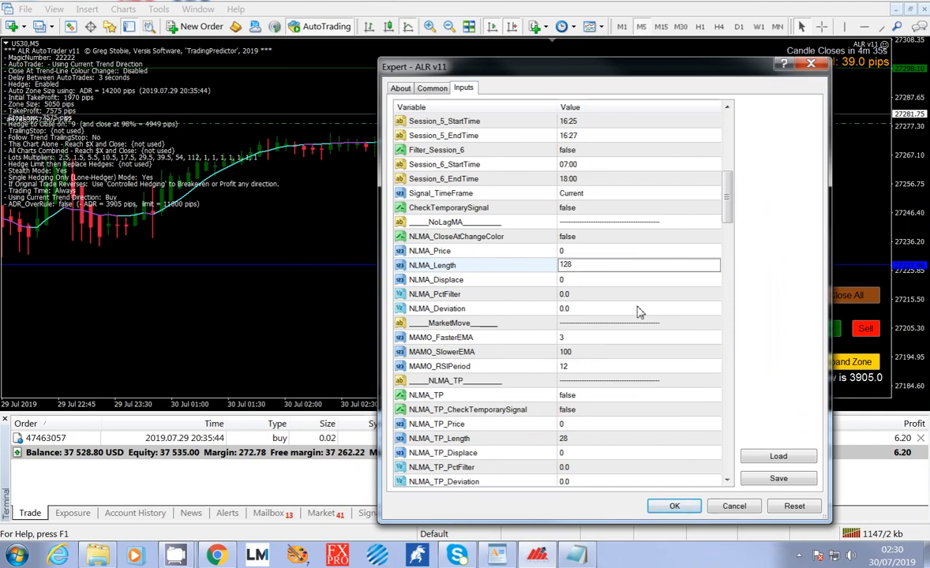
{"action": "left_click", "coordinate": [688, 509]}
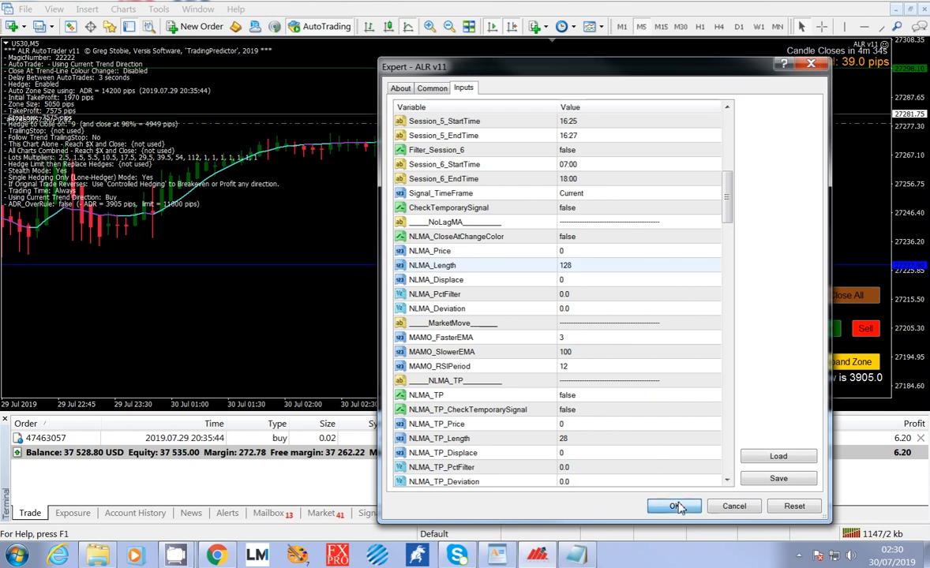
{"action": "left_click", "coordinate": [676, 507]}
{"action": "mouse_move", "coordinate": [406, 137]}
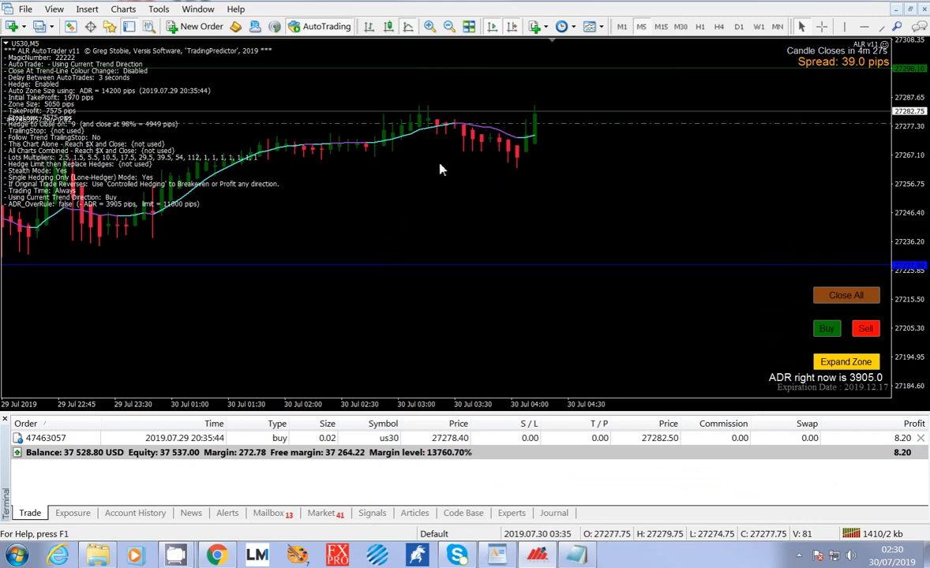
{"action": "left_click", "coordinate": [884, 45]}
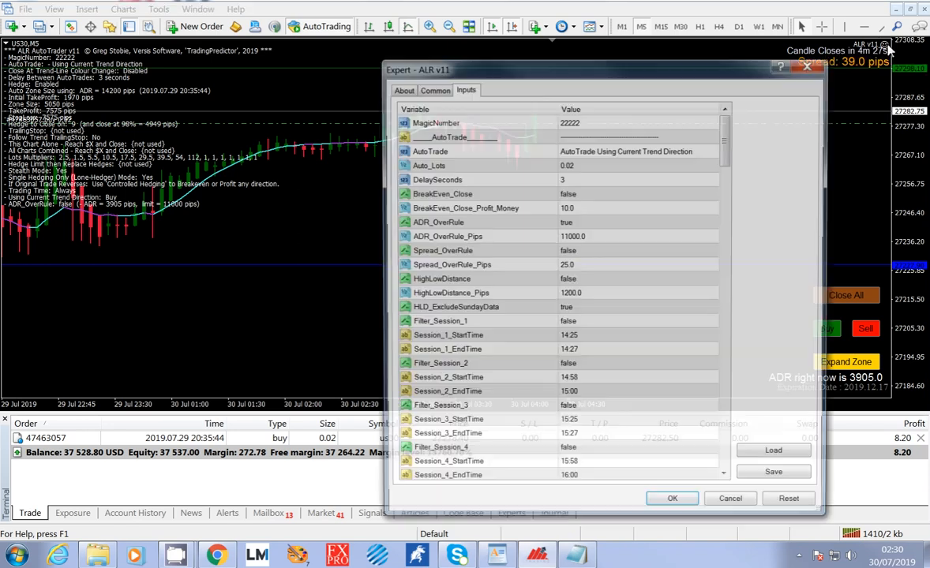
{"action": "left_click", "coordinate": [821, 66]}
Set the Length of the TradingPredictor-NoLagMA-Trend-Line-2018 indicator on the US30 chart to 128.
{"action": "right_click", "coordinate": [747, 176]}
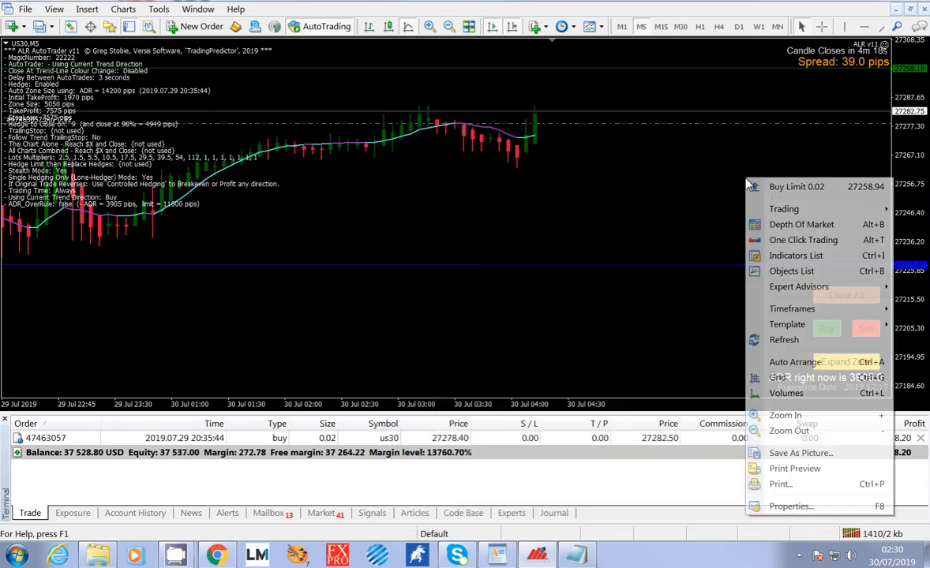
{"action": "left_click", "coordinate": [788, 260]}
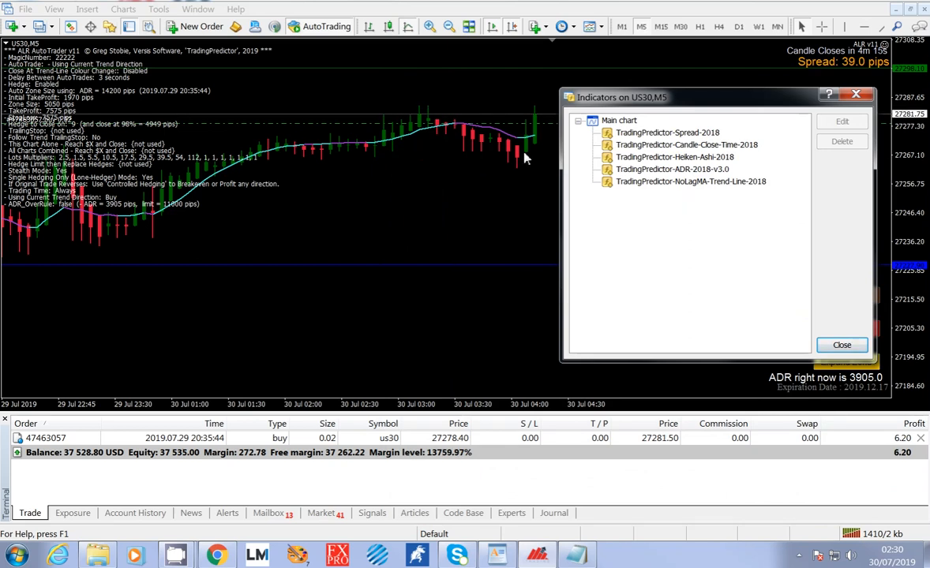
{"action": "left_click", "coordinate": [707, 182]}
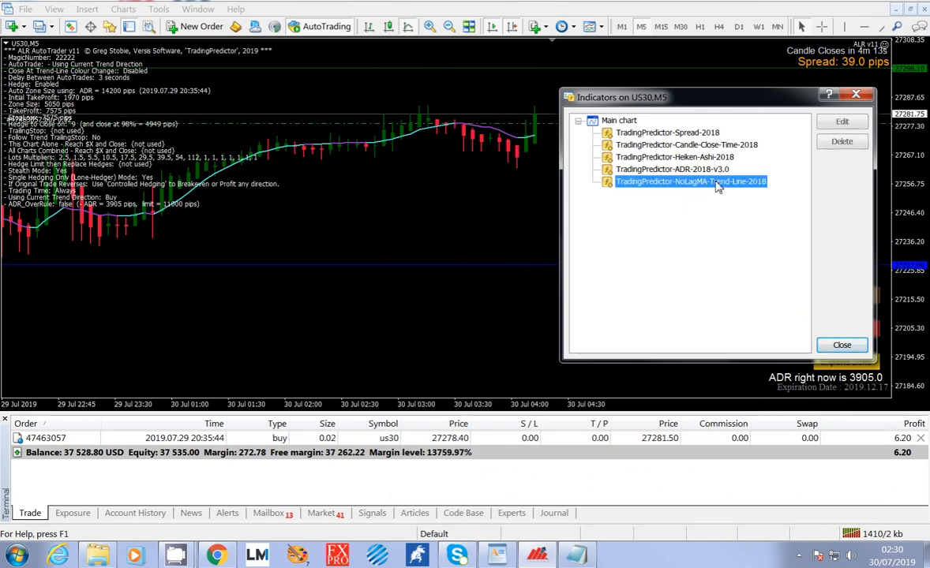
{"action": "double_click", "coordinate": [705, 182]}
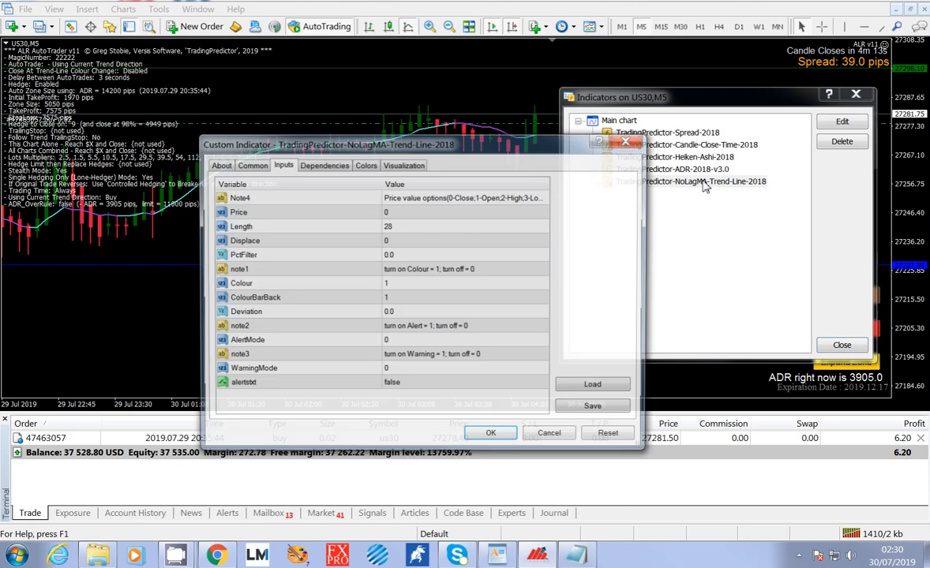
{"action": "left_click", "coordinate": [399, 227]}
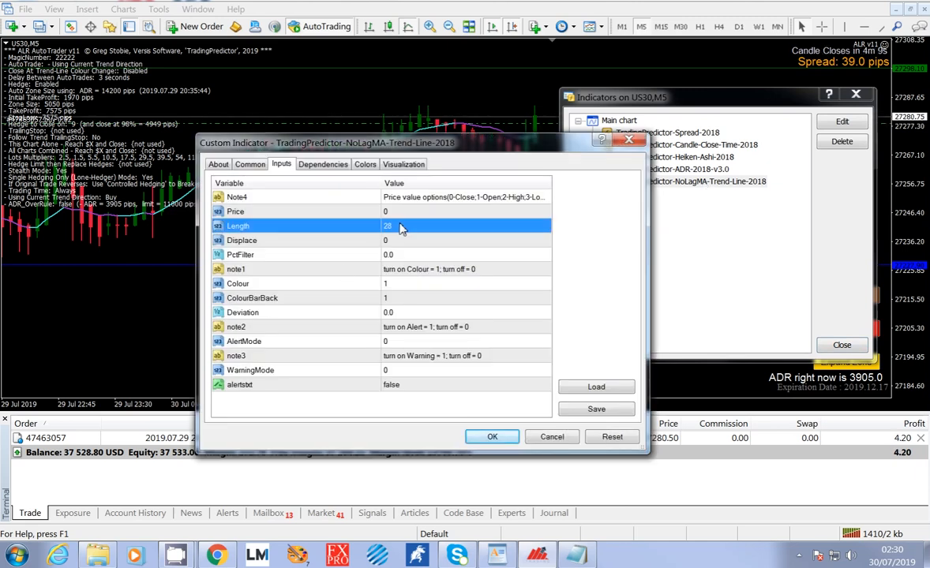
{"action": "left_click", "coordinate": [400, 227]}
{"action": "type", "text": "128"}
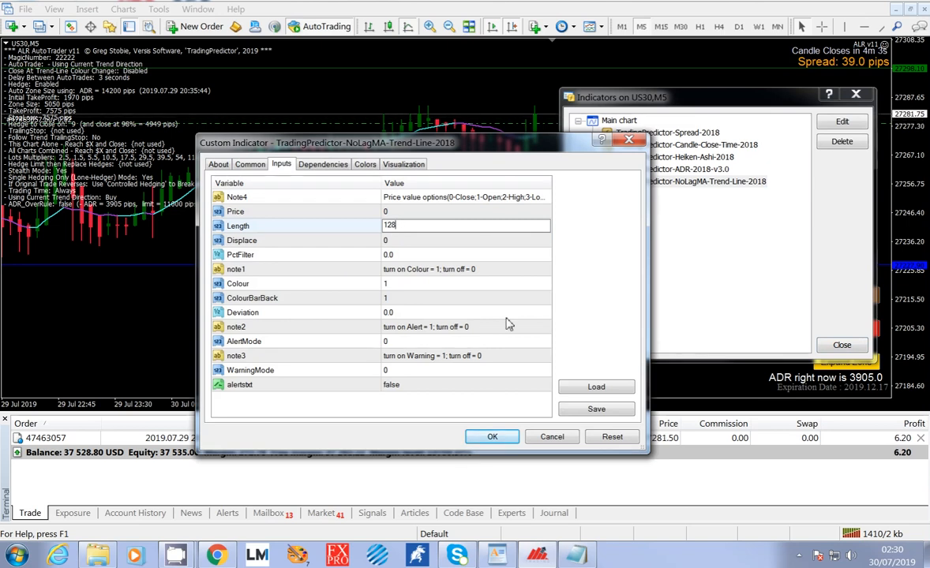
{"action": "left_click", "coordinate": [506, 438]}
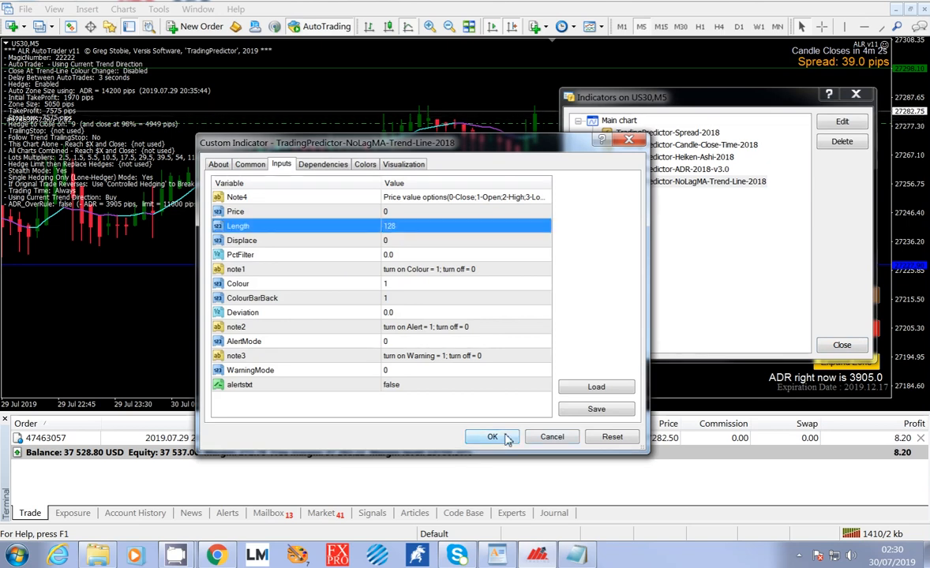
{"action": "left_click", "coordinate": [506, 438]}
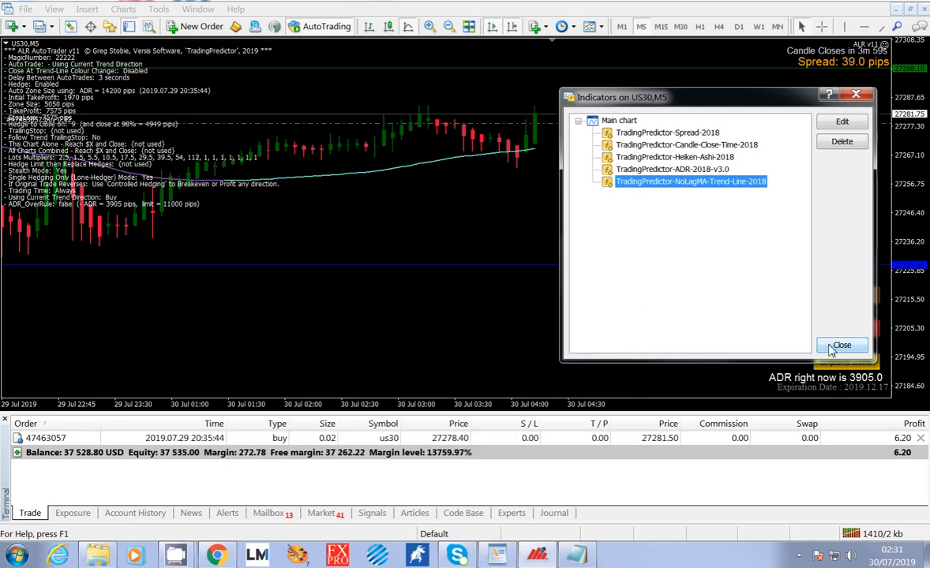
{"action": "left_click", "coordinate": [841, 346]}
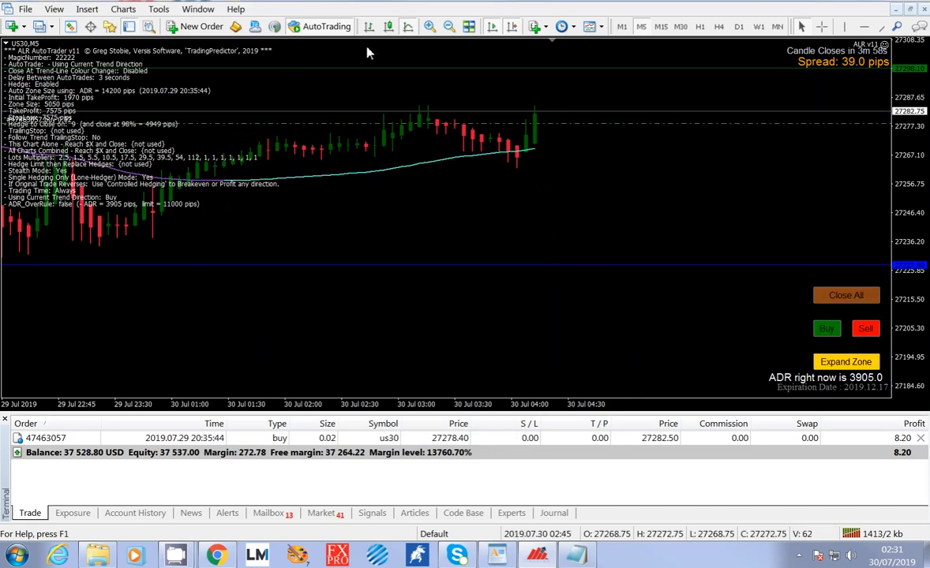
Turn off autoscroll for the US30 chart and examine the trend line's colour changes across the past days' candles.
{"action": "left_click", "coordinate": [448, 27]}
{"action": "left_click", "coordinate": [448, 27]}
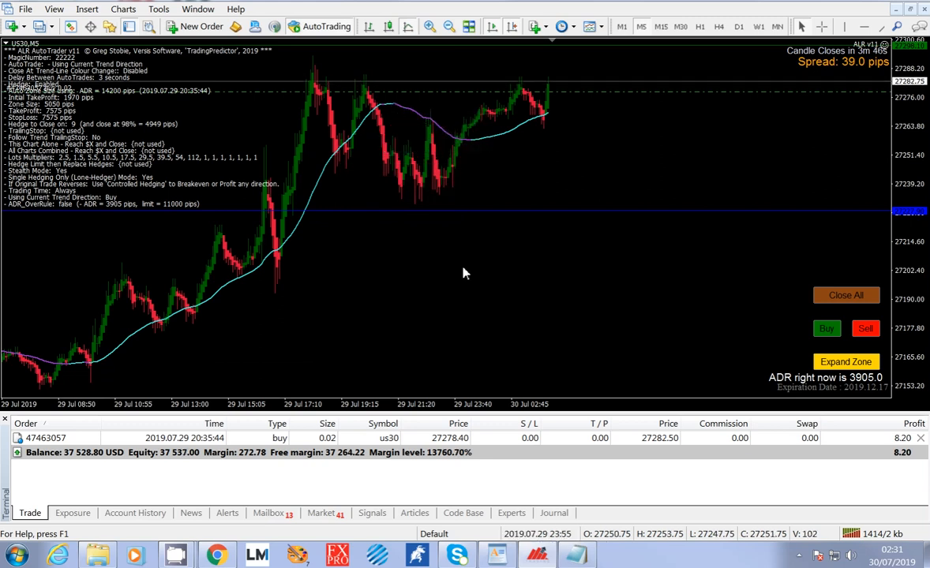
{"action": "scroll", "coordinate": [439, 281], "scroll_direction": "up", "scroll_amount": 5}
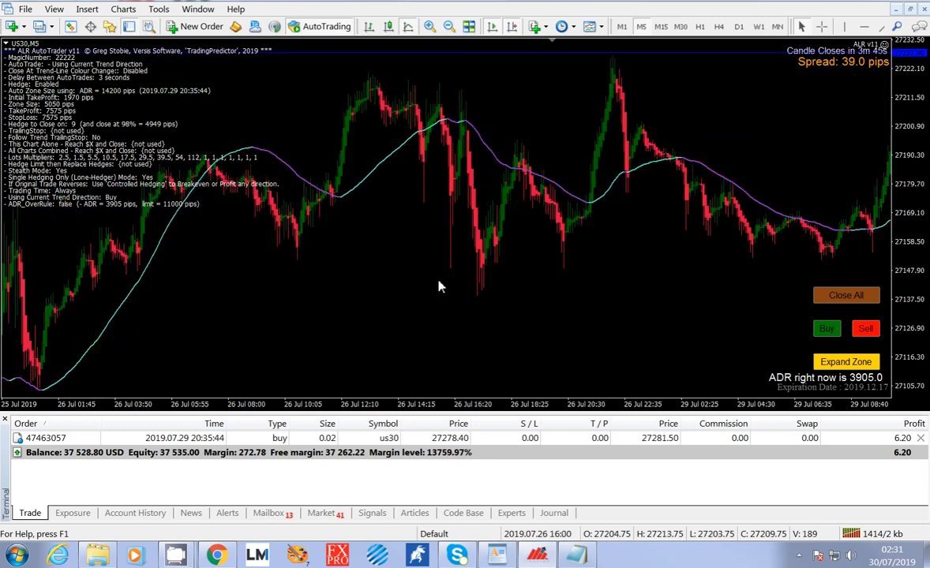
{"action": "right_click", "coordinate": [644, 278]}
{"action": "left_click", "coordinate": [709, 533]}
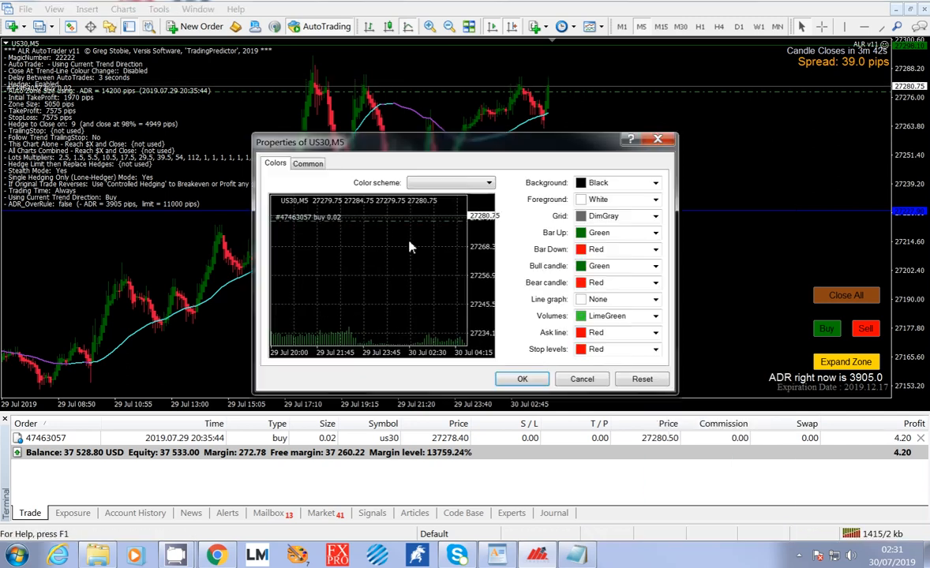
{"action": "left_click", "coordinate": [306, 164]}
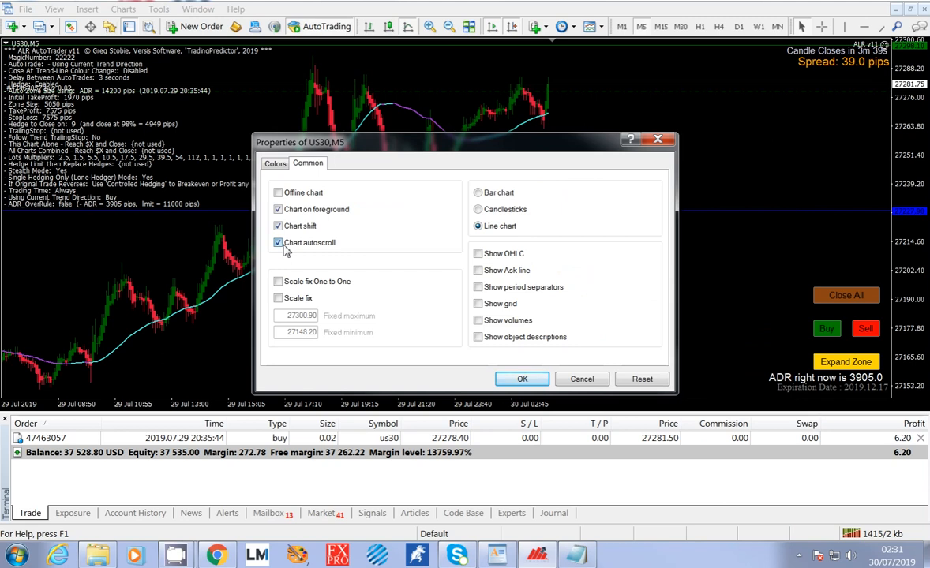
{"action": "left_click", "coordinate": [282, 243]}
{"action": "left_click", "coordinate": [523, 379]}
{"action": "scroll", "coordinate": [559, 307], "scroll_direction": "down", "scroll_amount": 10}
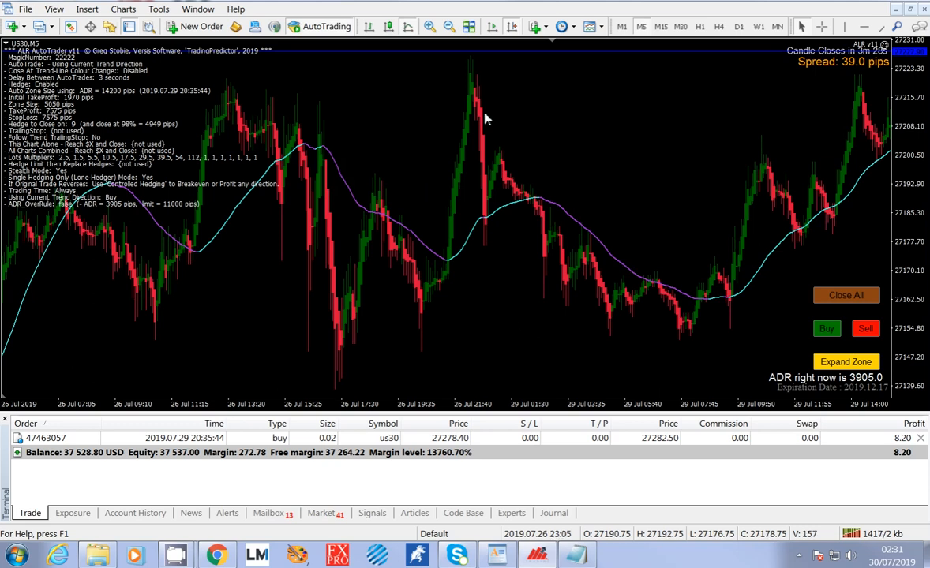
{"action": "scroll", "coordinate": [557, 266], "scroll_direction": "down", "scroll_amount": 5}
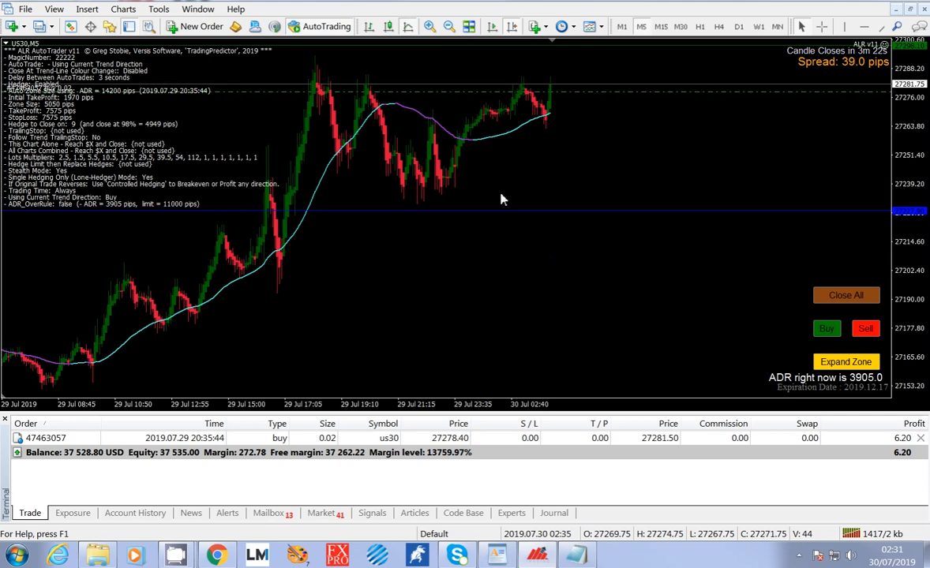
Set the Length of the TradingPredictor-NoLagMA-Trend-Line-2018 indicator to 14 and examine how its line follows the candles.
{"action": "right_click", "coordinate": [725, 117]}
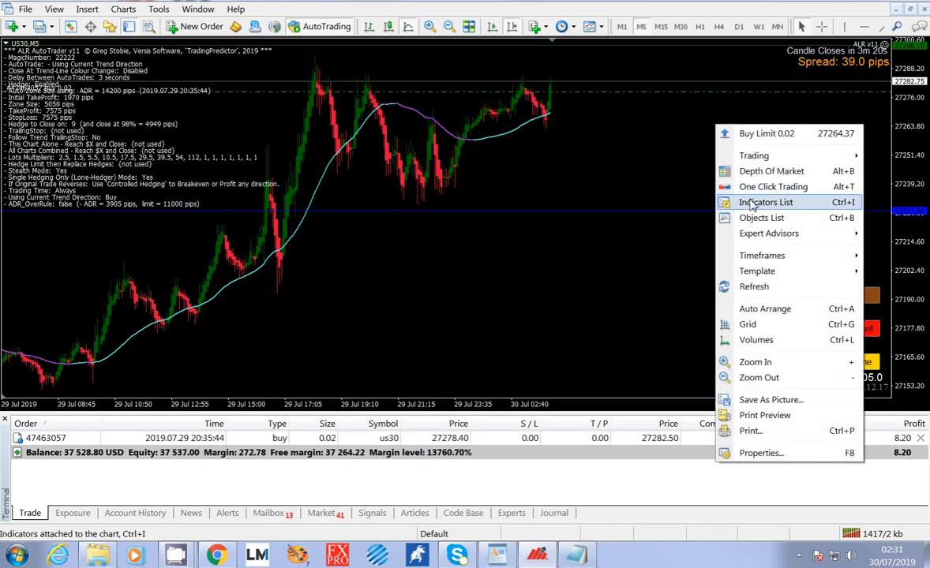
{"action": "left_click", "coordinate": [750, 199]}
{"action": "double_click", "coordinate": [658, 184]}
{"action": "double_click", "coordinate": [395, 227]}
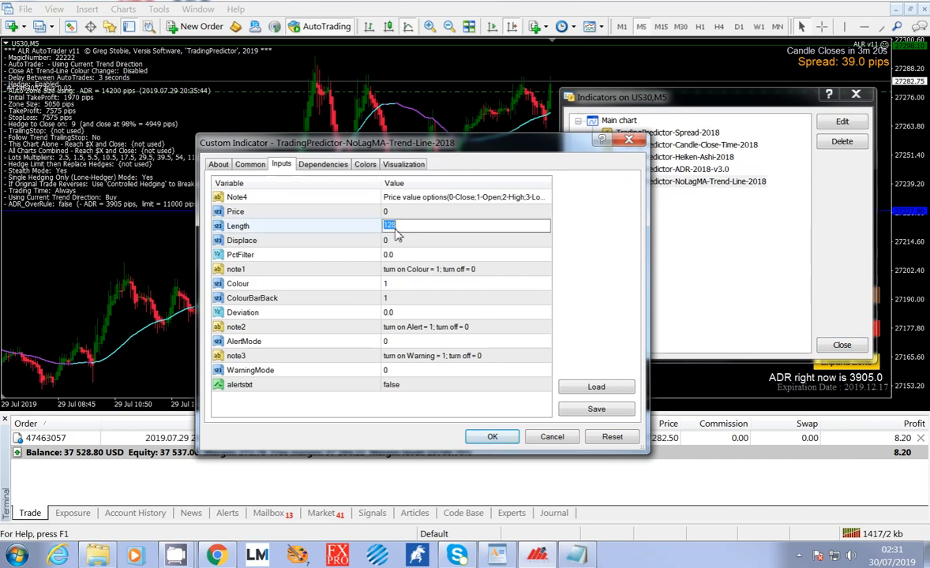
{"action": "type", "text": "14"}
{"action": "left_click", "coordinate": [492, 437]}
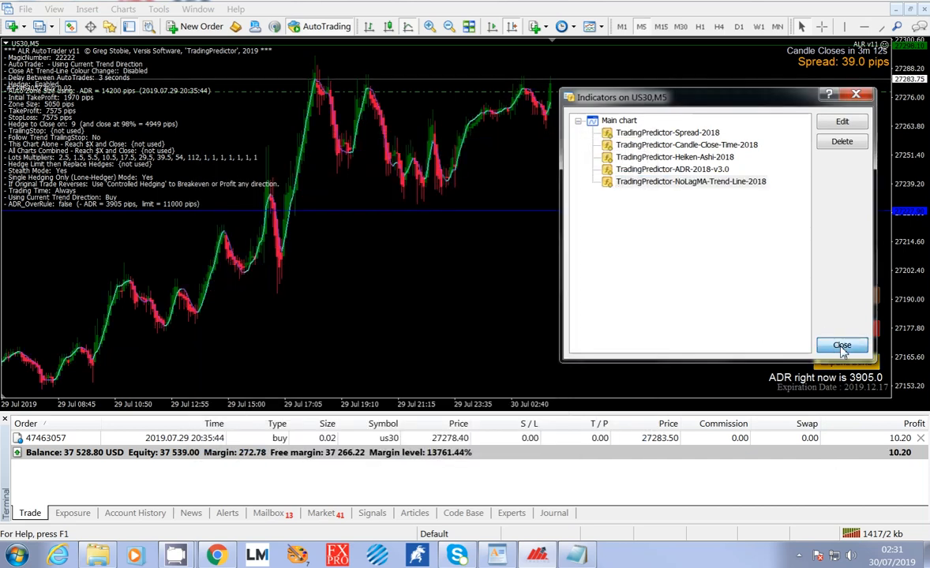
{"action": "left_click", "coordinate": [840, 345]}
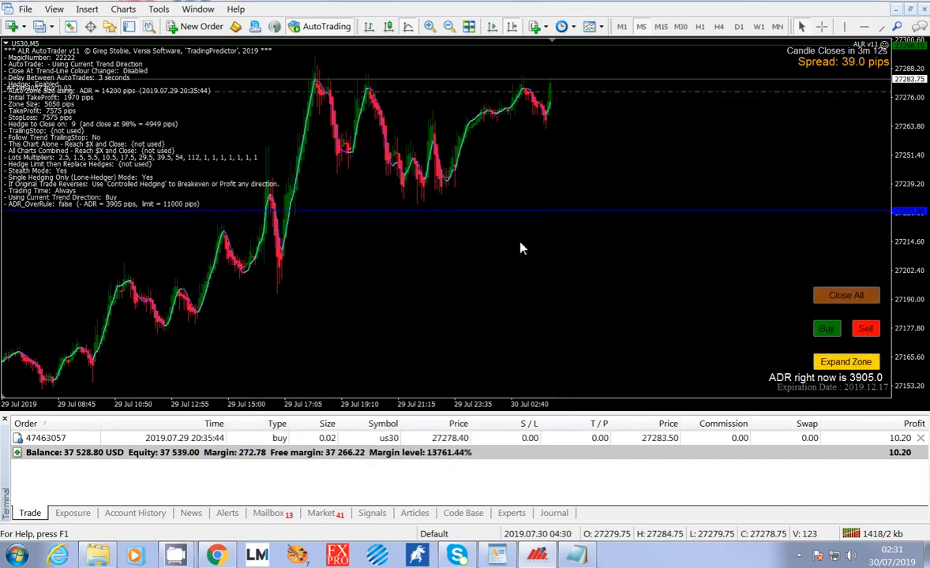
{"action": "left_click", "coordinate": [430, 27]}
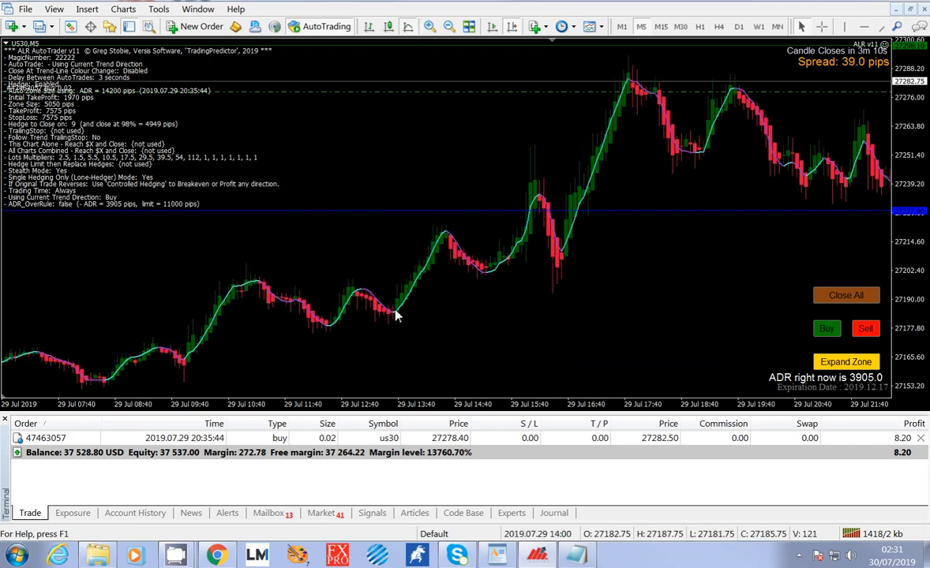
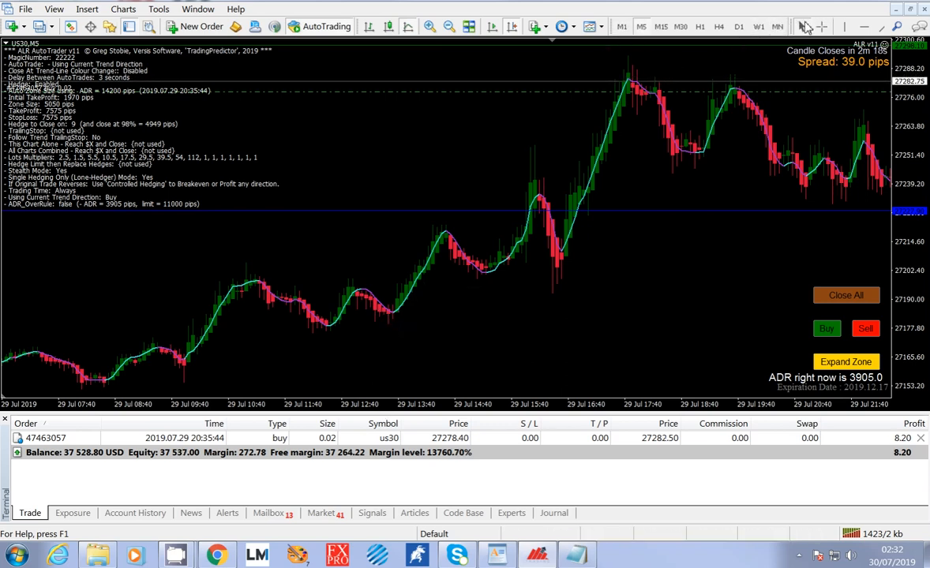
Switch the US30 chart to H1 and measure the sharp 25 July drop along the trend line with the crosshair.
{"action": "left_click", "coordinate": [821, 26]}
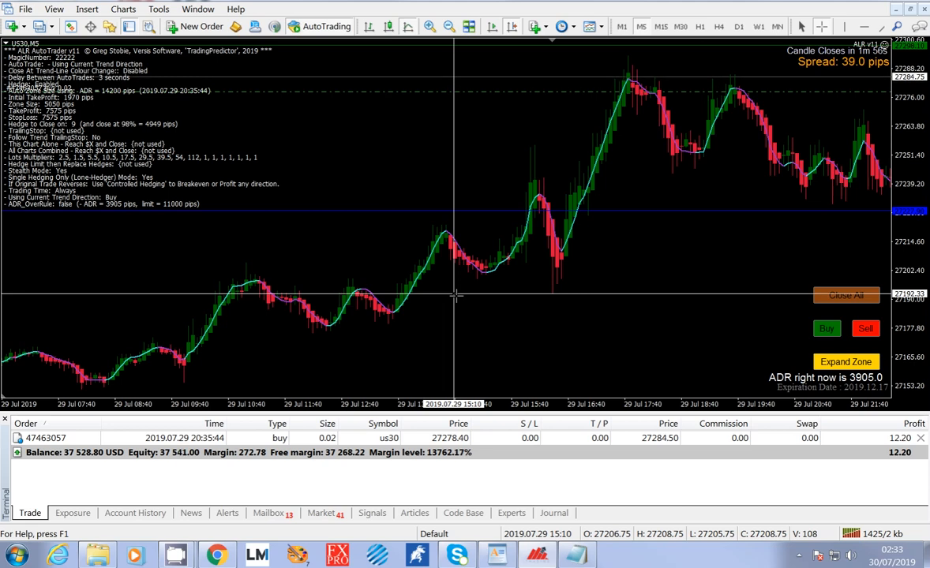
{"action": "left_click", "coordinate": [456, 295]}
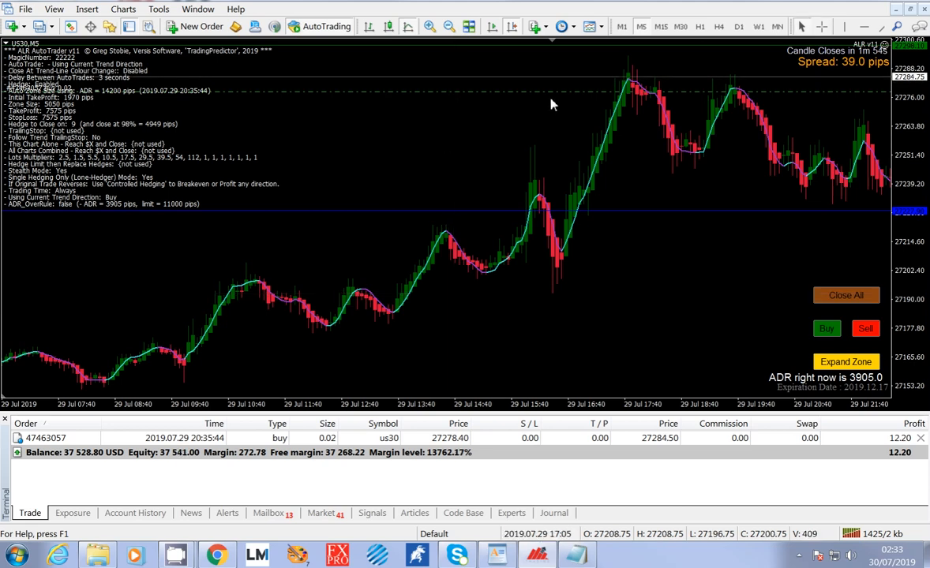
{"action": "left_click", "coordinate": [699, 27]}
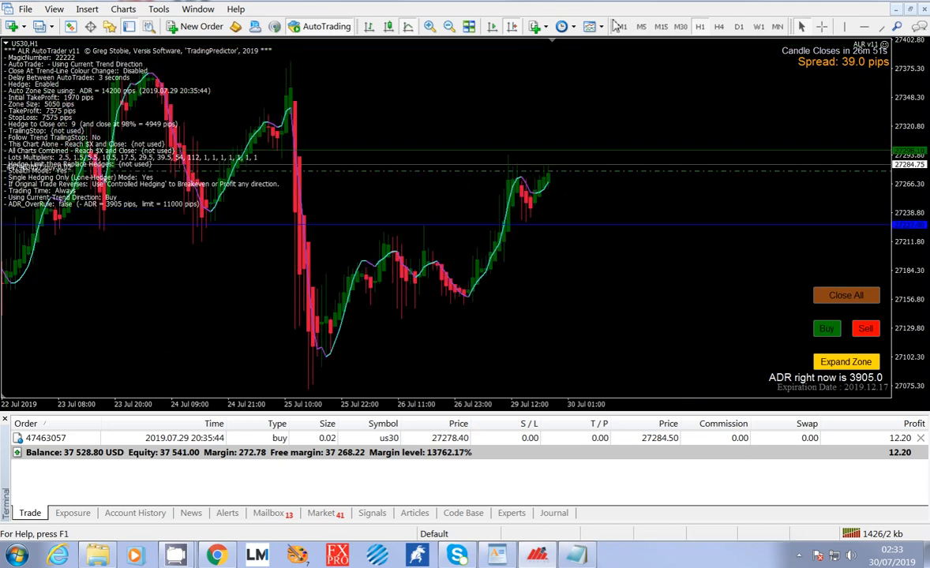
{"action": "left_click", "coordinate": [821, 26]}
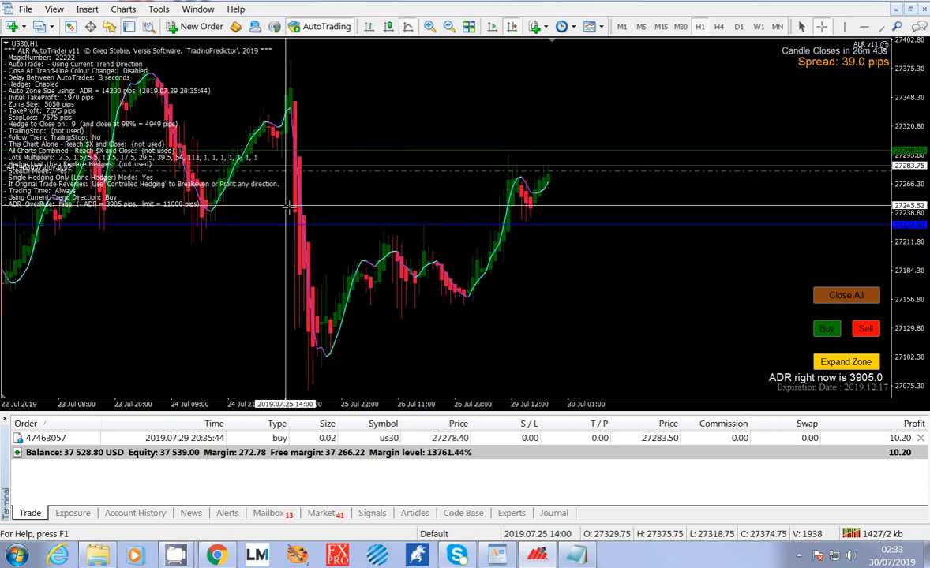
{"action": "mouse_move", "coordinate": [298, 209]}
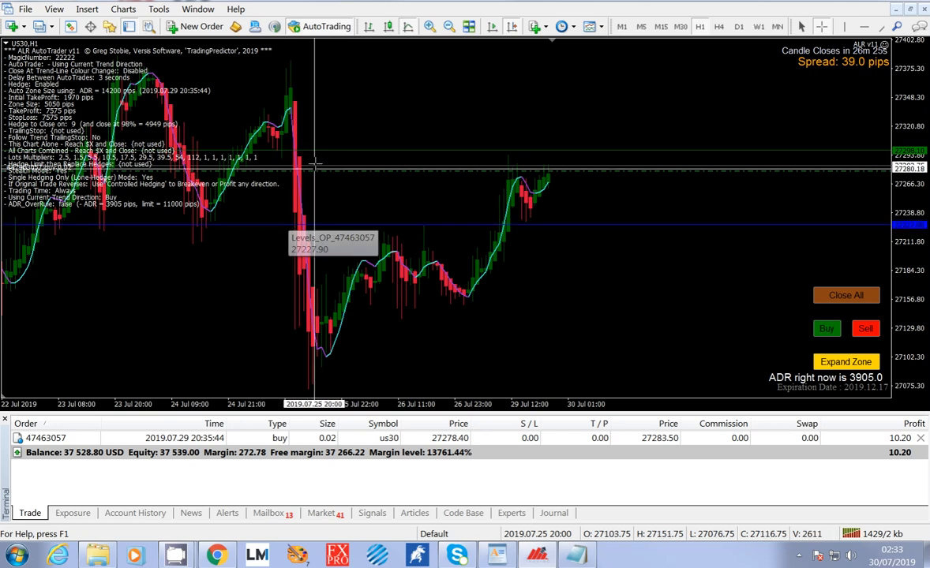
{"action": "left_click_drag", "start_coordinate": [291, 107], "coordinate": [326, 365]}
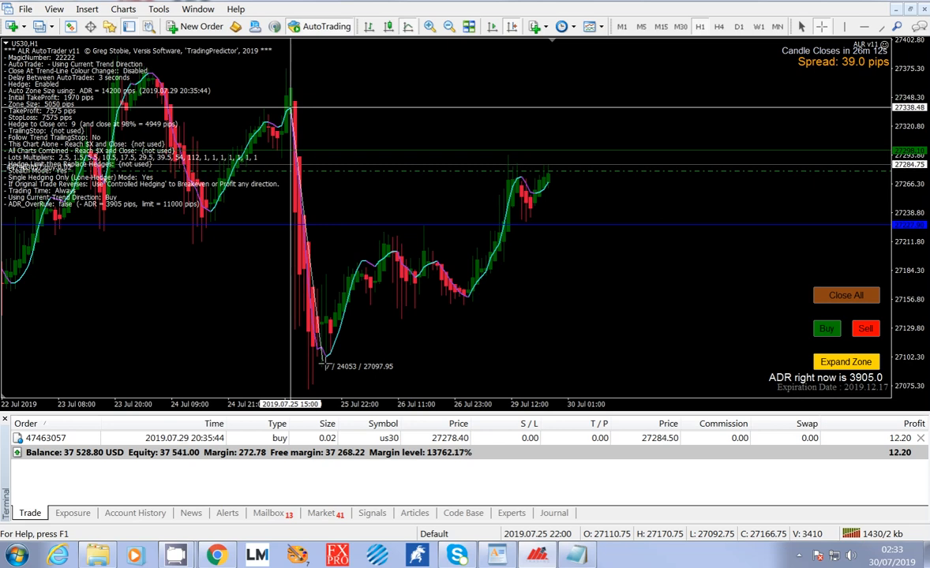
{"action": "left_click_drag", "start_coordinate": [325, 364], "coordinate": [328, 364]}
Try AutoTrade At Change of Trend Direction as the expert's AutoTrade option, inspect the CheckTemporarySignal input, and discard the changes.
{"action": "left_click", "coordinate": [885, 48]}
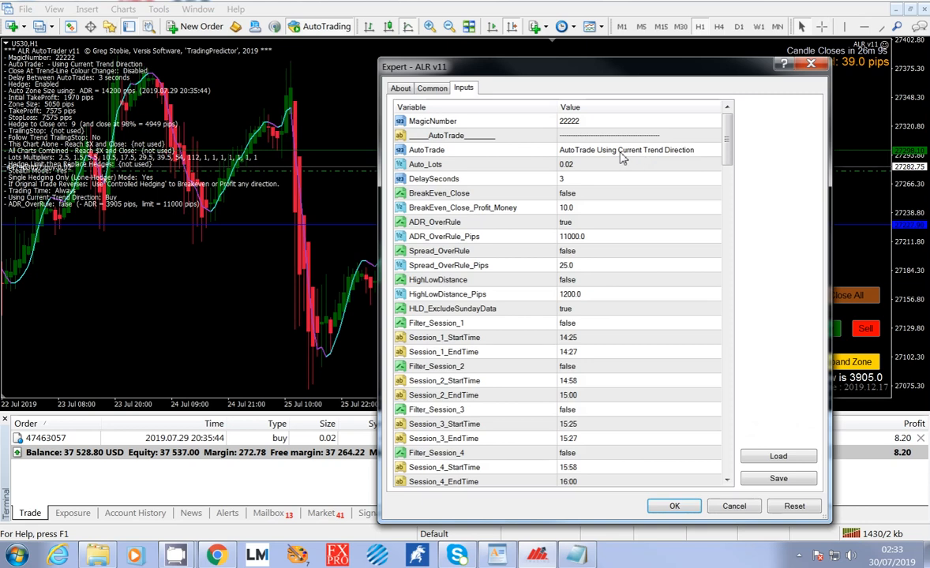
{"action": "left_click", "coordinate": [621, 155]}
{"action": "left_click", "coordinate": [623, 151]}
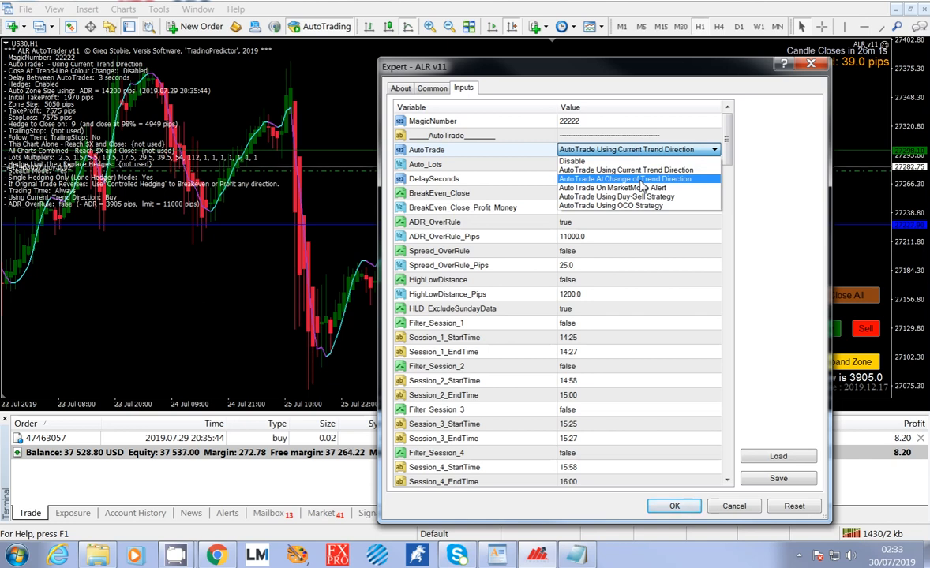
{"action": "left_click", "coordinate": [642, 180]}
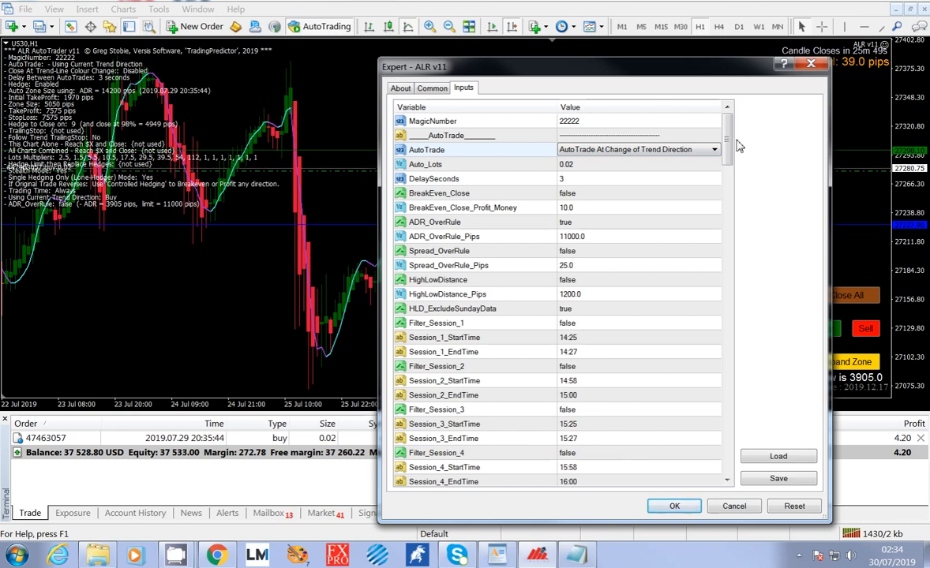
{"action": "scroll", "coordinate": [738, 145], "scroll_direction": "down", "scroll_amount": 7}
{"action": "left_click", "coordinate": [579, 300]}
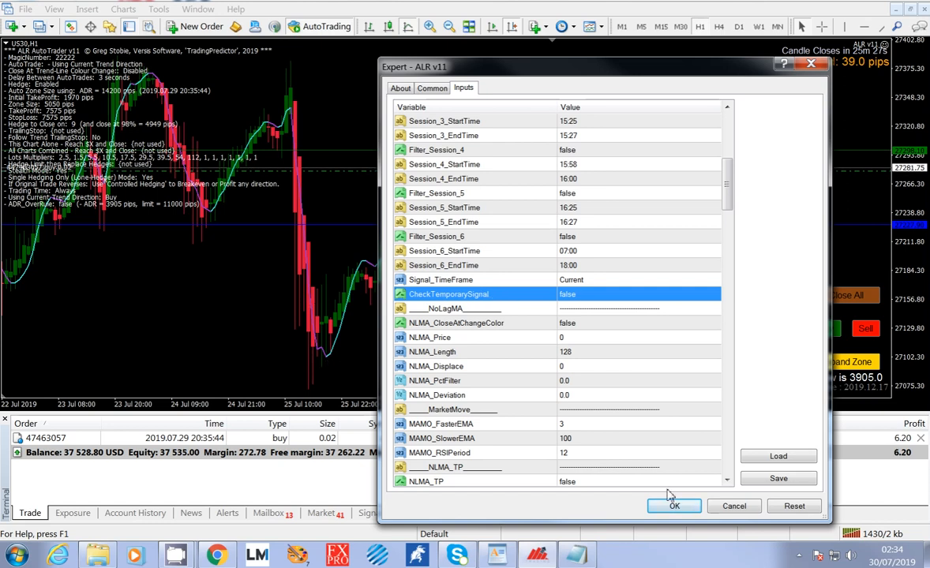
{"action": "left_click", "coordinate": [734, 506]}
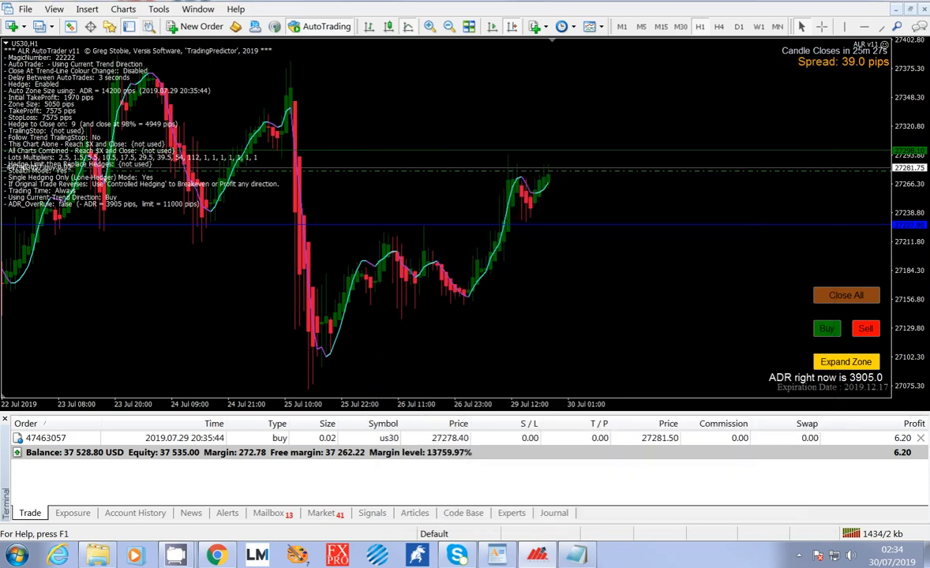
Return the US30 chart to M5 and check the Length of the TradingPredictor-NoLagMA-Trend-Line-2018 indicator without changing it.
{"action": "left_click", "coordinate": [643, 27]}
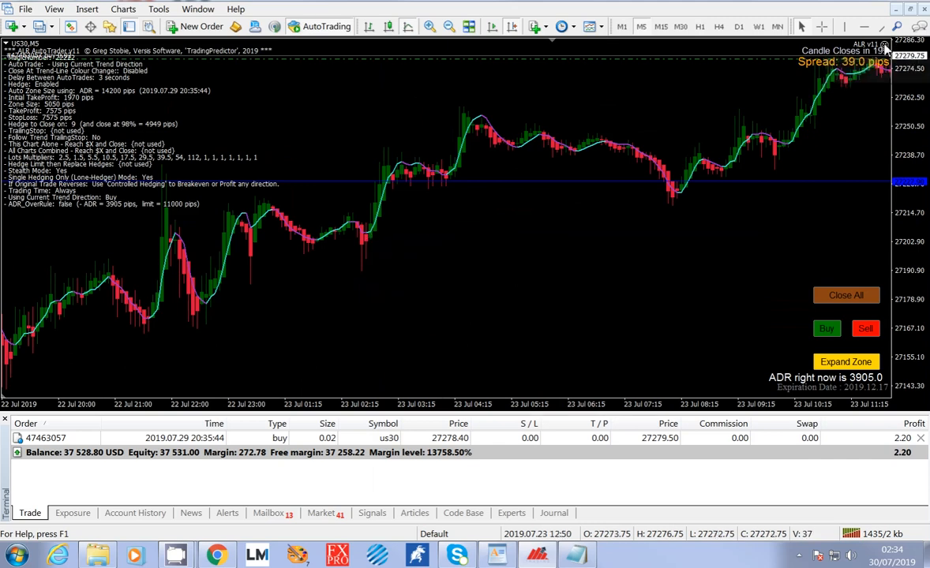
{"action": "right_click", "coordinate": [818, 160]}
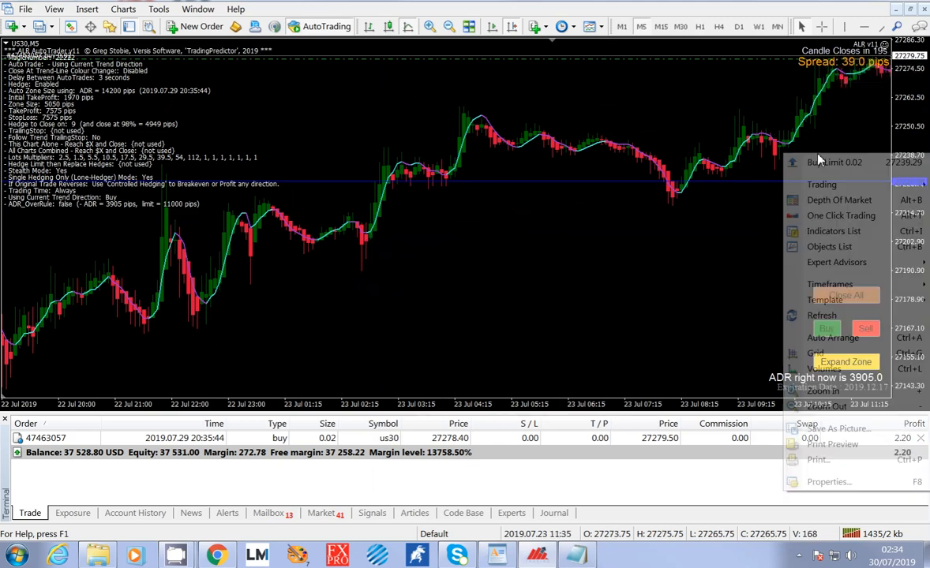
{"action": "left_click", "coordinate": [773, 230]}
{"action": "double_click", "coordinate": [713, 182]}
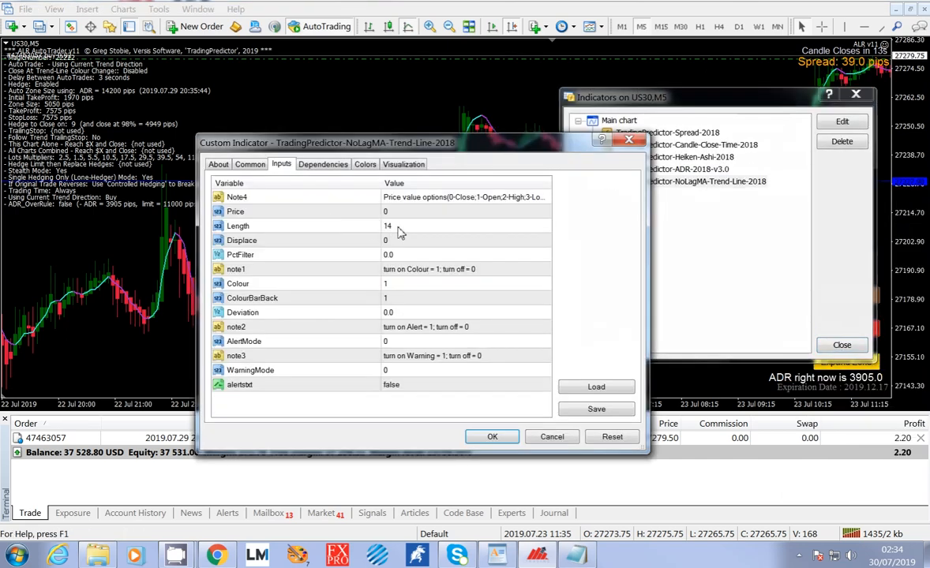
{"action": "left_click", "coordinate": [400, 227]}
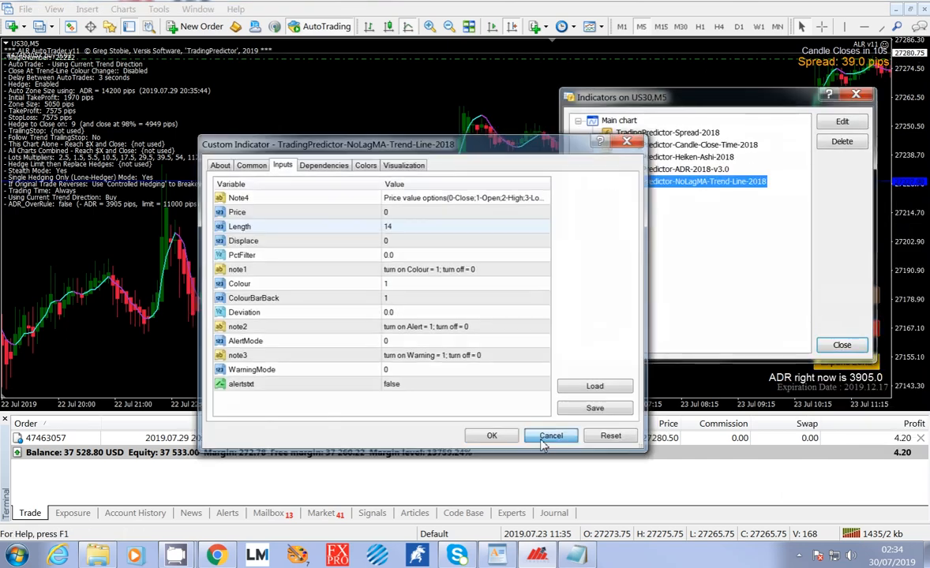
{"action": "left_click", "coordinate": [551, 437]}
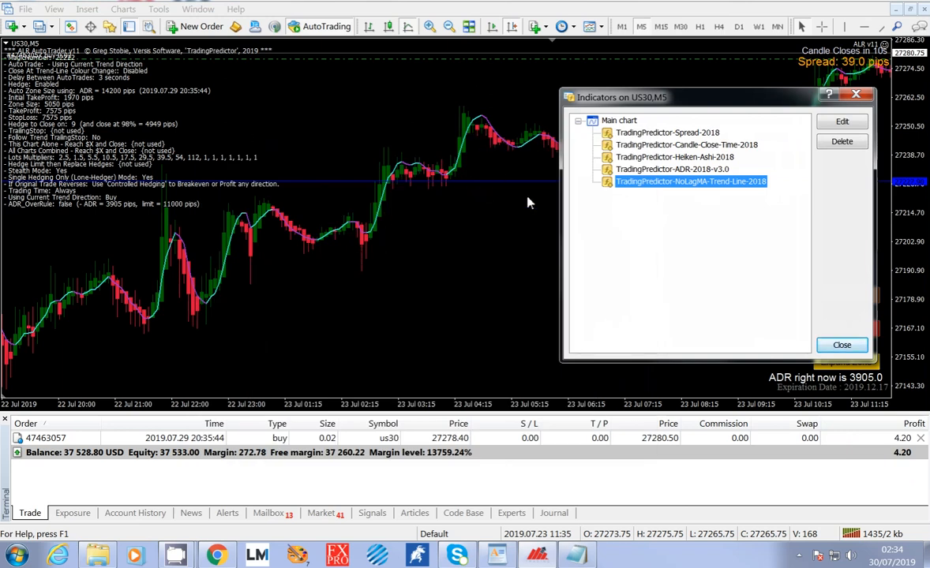
{"action": "left_click", "coordinate": [840, 346]}
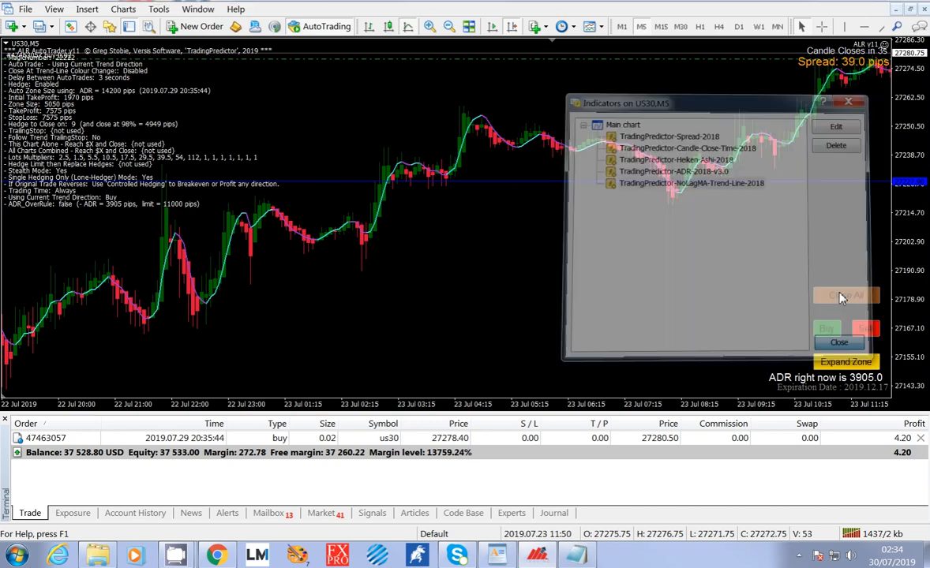
Set NLMA_Length to 14 in the ALR v11 expert's inputs.
{"action": "left_click", "coordinate": [885, 46]}
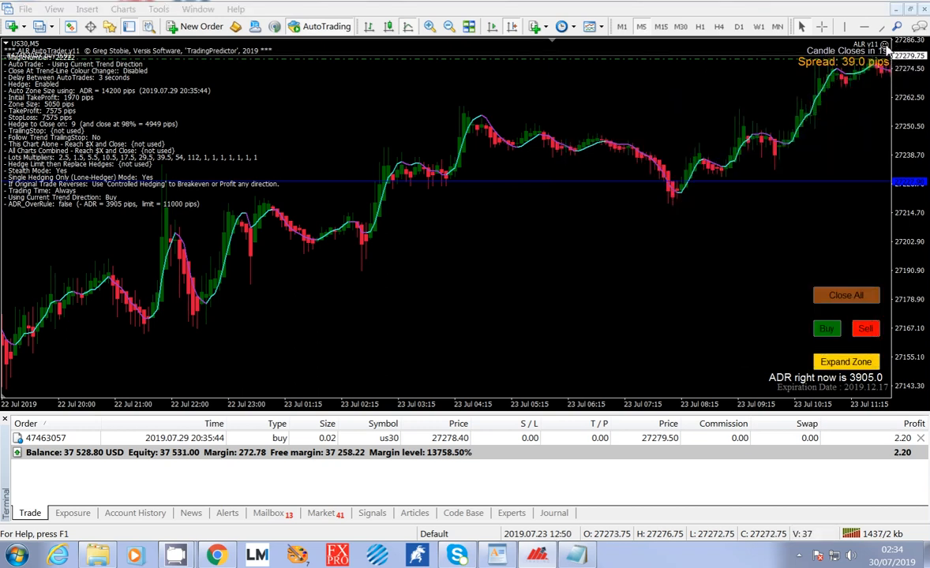
{"action": "scroll", "coordinate": [587, 269], "scroll_direction": "down", "scroll_amount": 3}
{"action": "scroll", "coordinate": [588, 274], "scroll_direction": "down", "scroll_amount": 7}
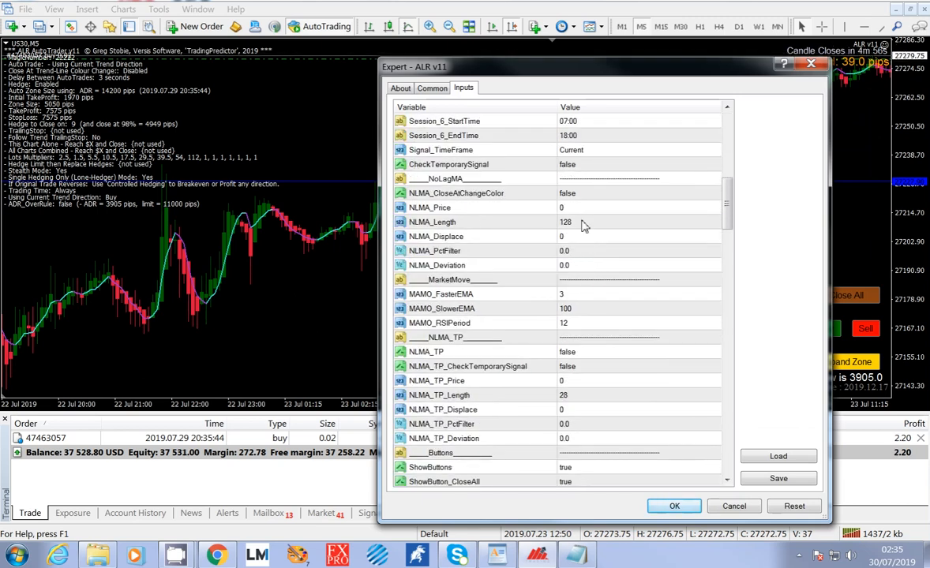
{"action": "double_click", "coordinate": [553, 222]}
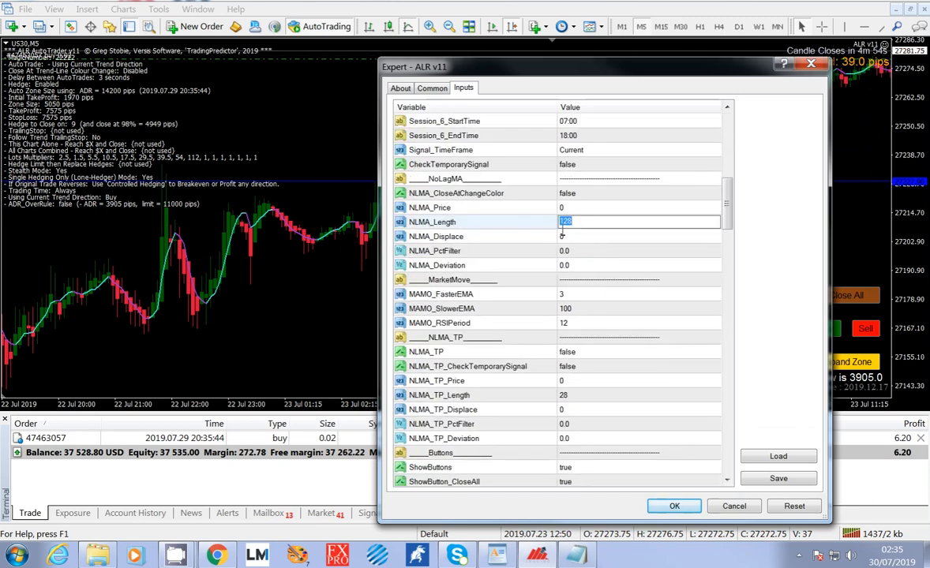
{"action": "type", "text": "14"}
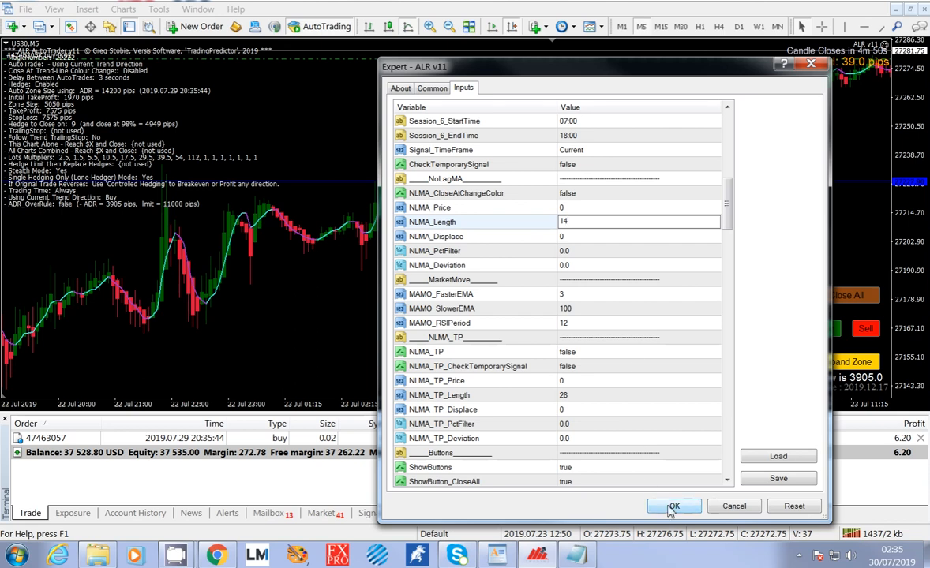
{"action": "left_click", "coordinate": [604, 295]}
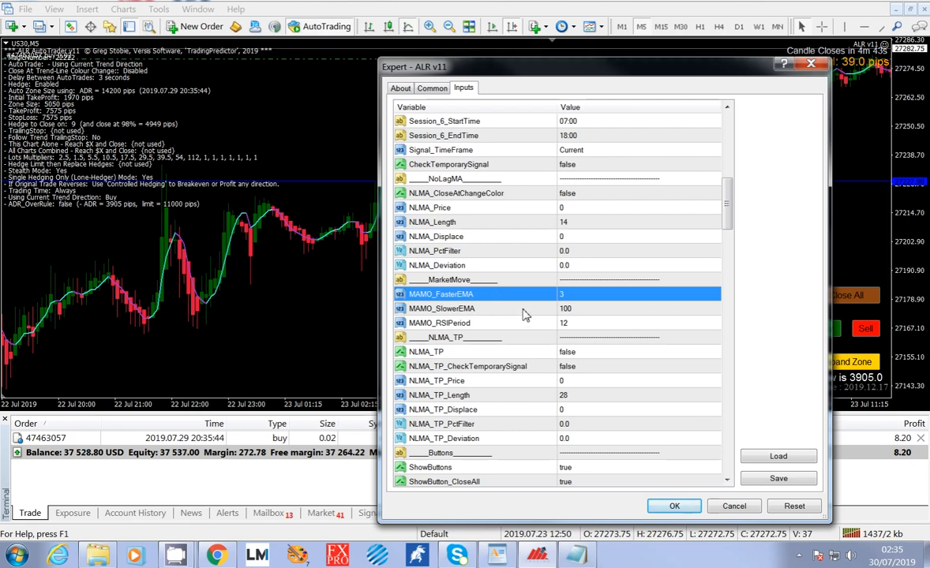
Set the expert's AutoTrade option to AutoTrade On MarketMove Alert.
{"action": "left_click_drag", "start_coordinate": [724, 204], "coordinate": [752, 130]}
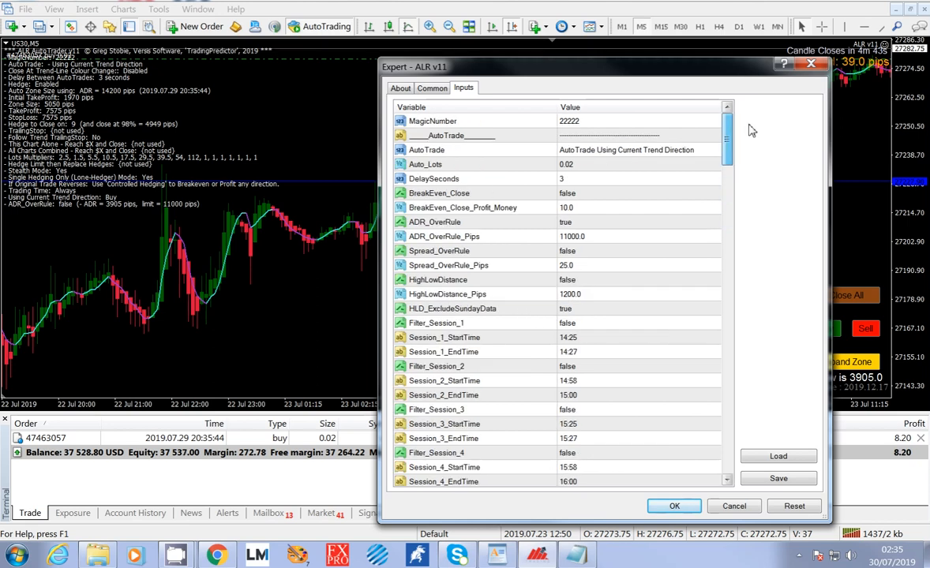
{"action": "left_click", "coordinate": [667, 149]}
{"action": "left_click", "coordinate": [667, 149]}
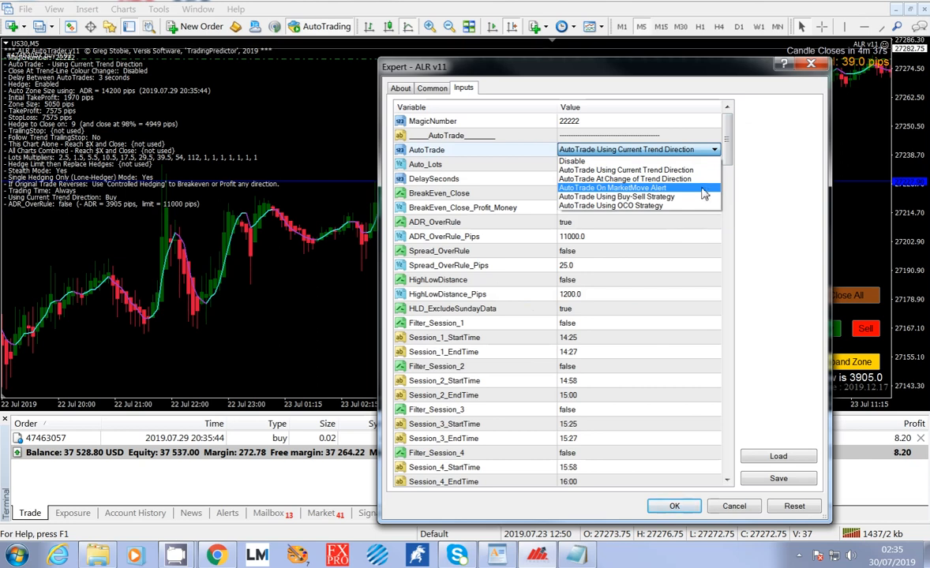
{"action": "left_click", "coordinate": [651, 188]}
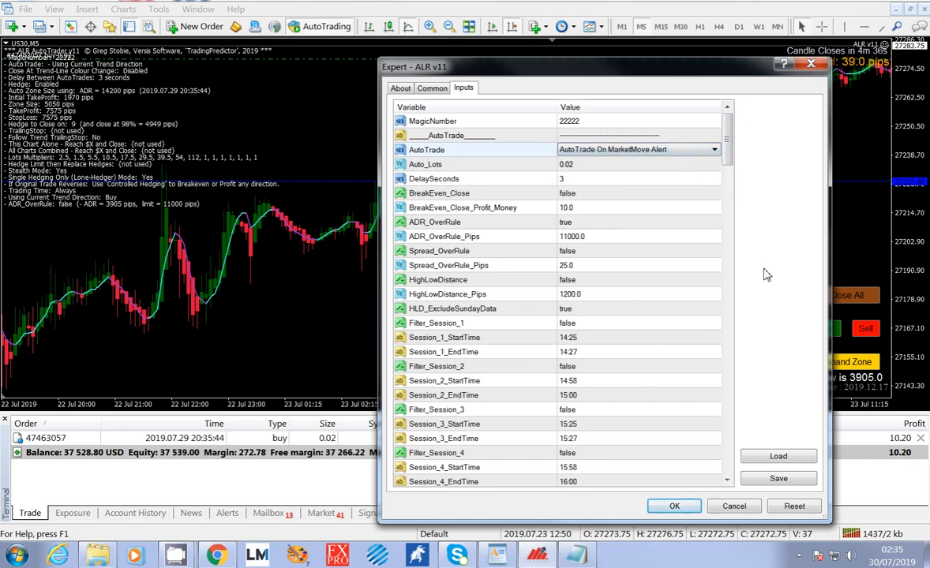
Examine the expert's MarketMove inputs: MAMO_FasterEMA, MAMO_SlowerEMA and MAMO_RSIPeriod.
{"action": "left_click_drag", "start_coordinate": [727, 140], "coordinate": [730, 204]}
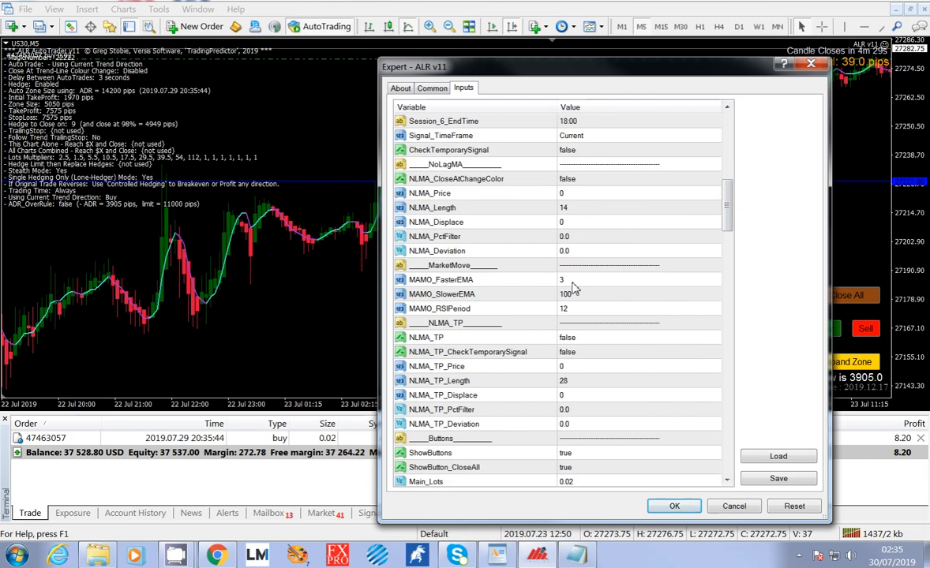
{"action": "left_click", "coordinate": [573, 283]}
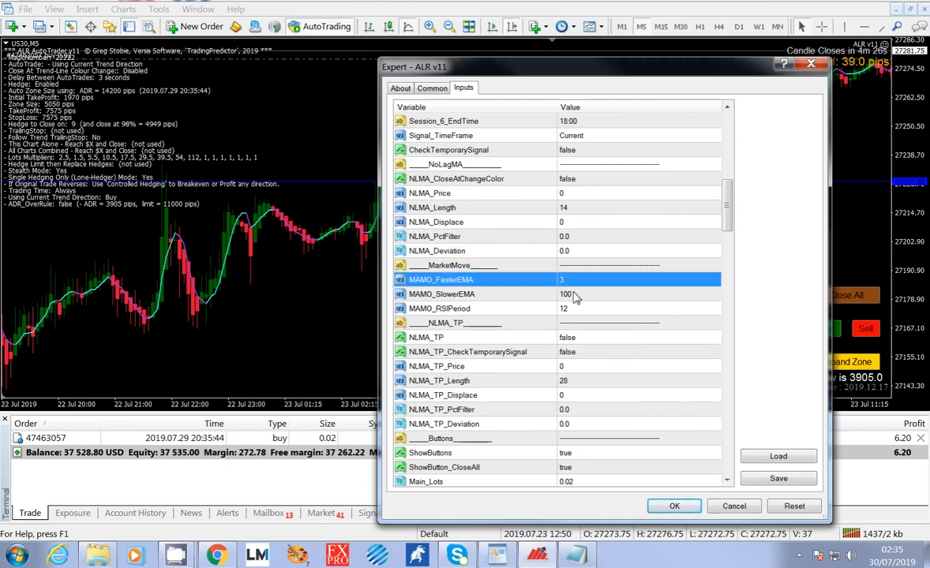
{"action": "left_click", "coordinate": [580, 307]}
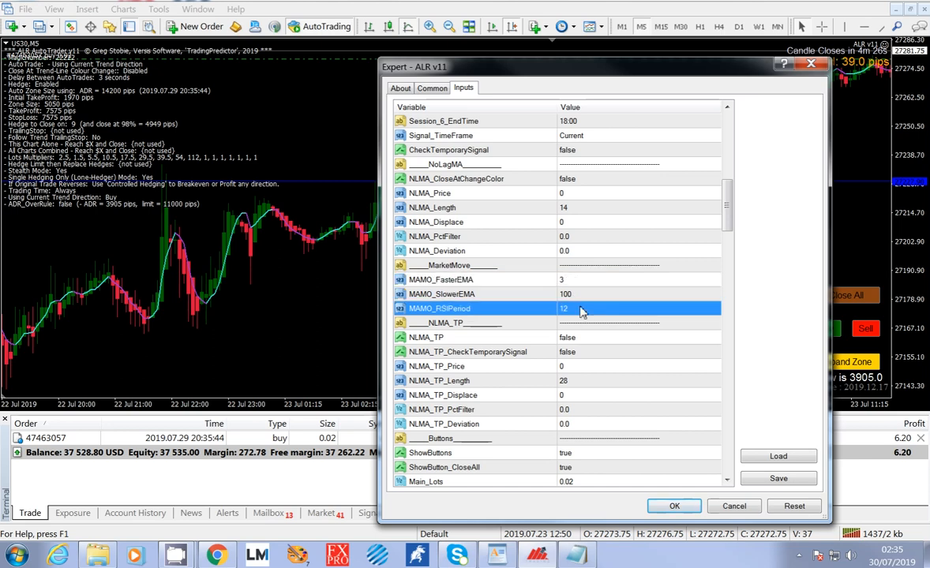
{"action": "left_click", "coordinate": [577, 293]}
{"action": "left_click", "coordinate": [574, 281]}
{"action": "left_click", "coordinate": [576, 297]}
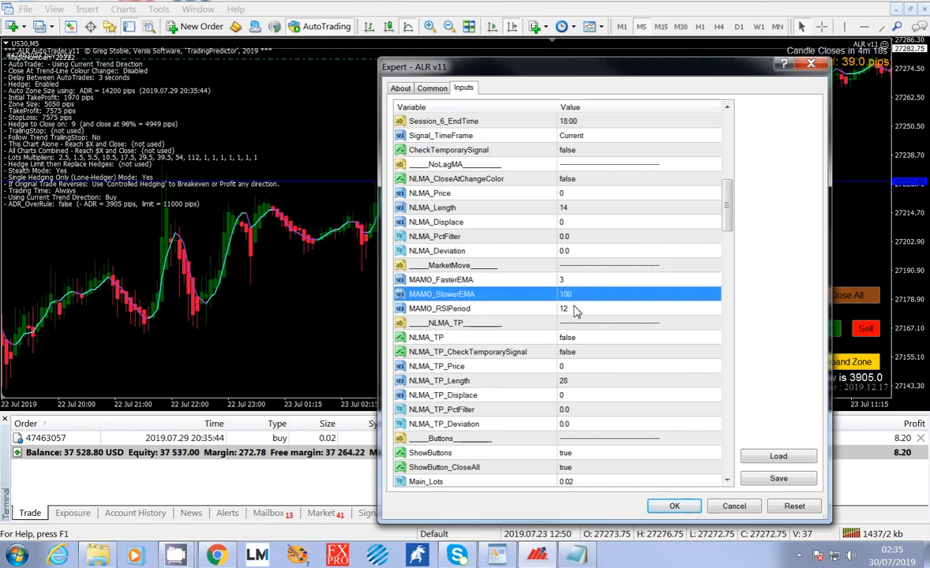
{"action": "left_click", "coordinate": [576, 311]}
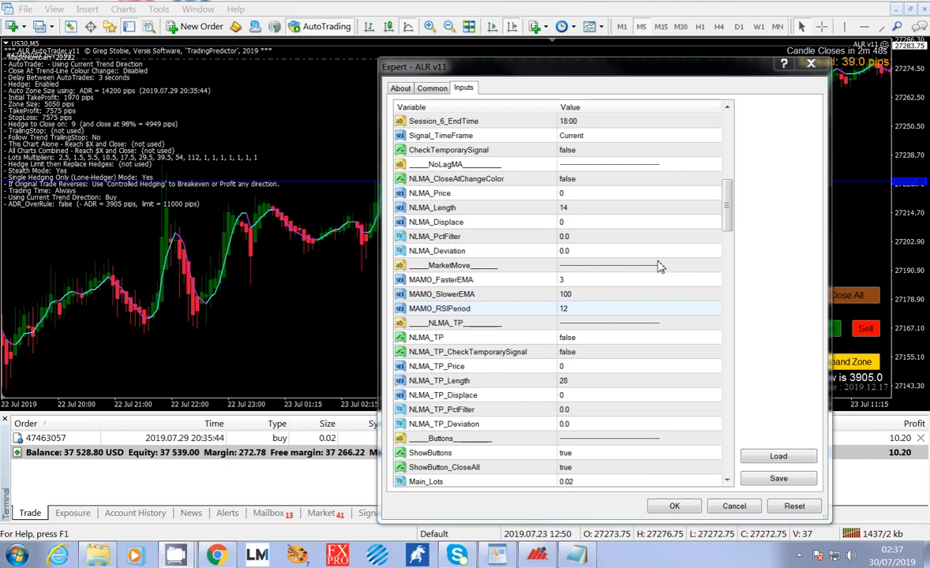
Examine the NLMA_TP inputs and compare them with the NoLagMA inputs from NLMA_Price through NLMA_Deviation.
{"action": "left_click", "coordinate": [586, 338]}
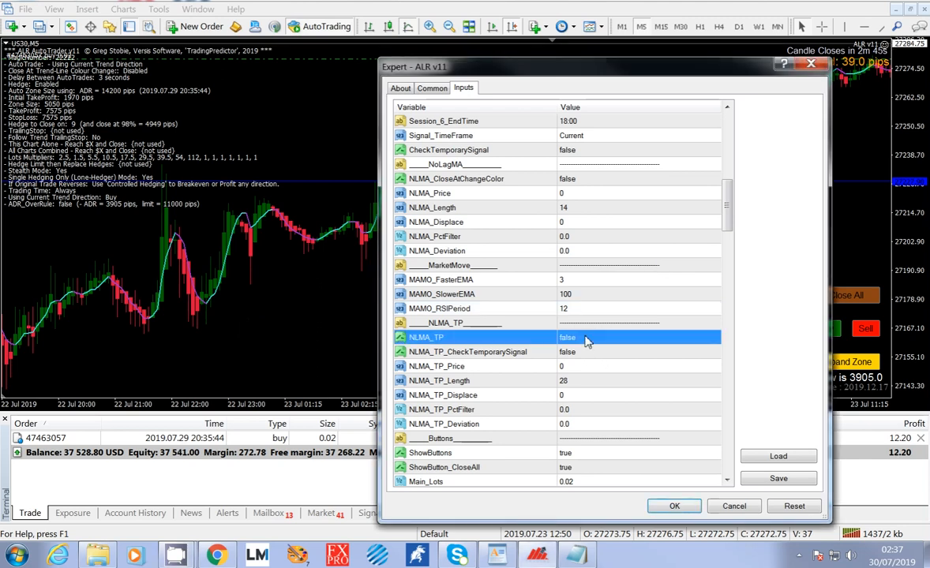
{"action": "scroll", "coordinate": [553, 329], "scroll_direction": "down", "scroll_amount": 2}
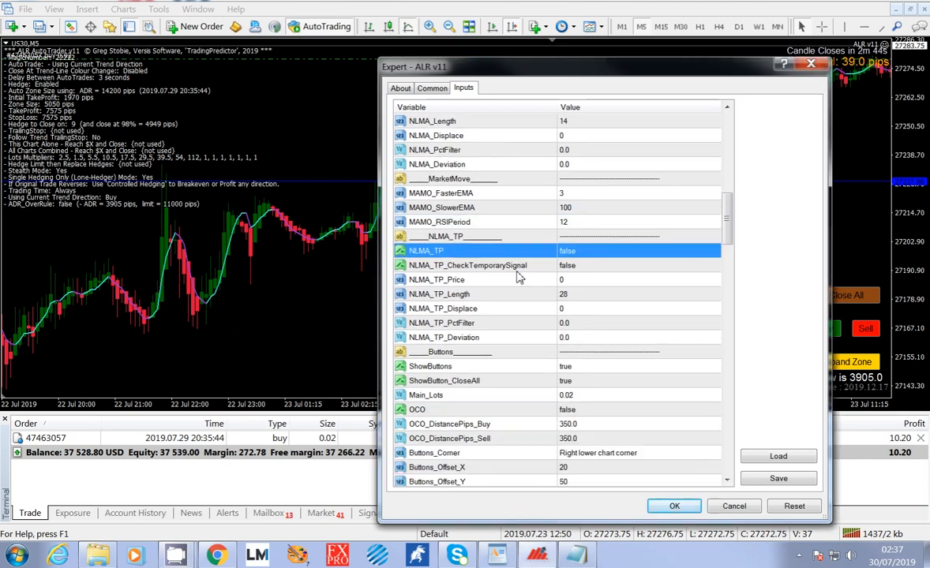
{"action": "scroll", "coordinate": [478, 249], "scroll_direction": "down", "scroll_amount": 2}
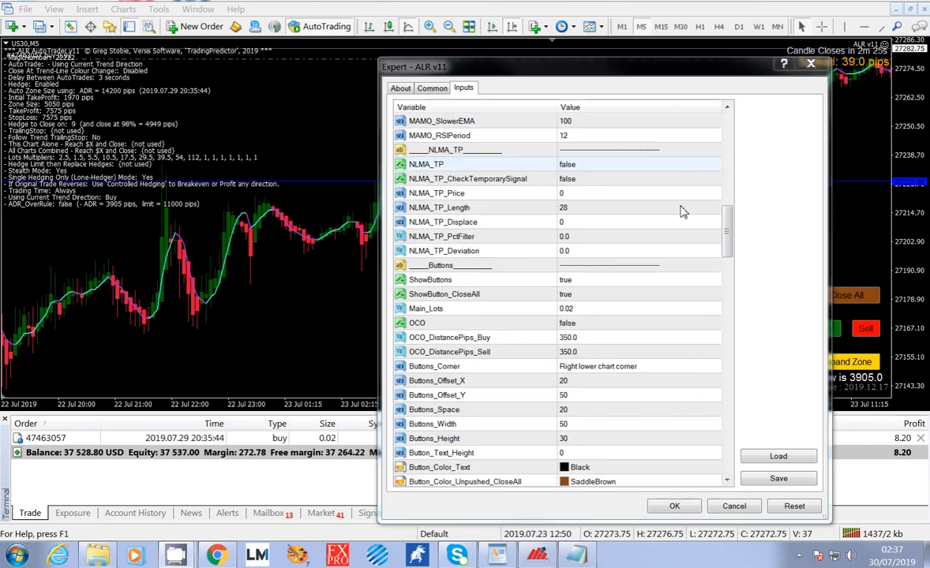
{"action": "scroll", "coordinate": [671, 177], "scroll_direction": "up", "scroll_amount": 4}
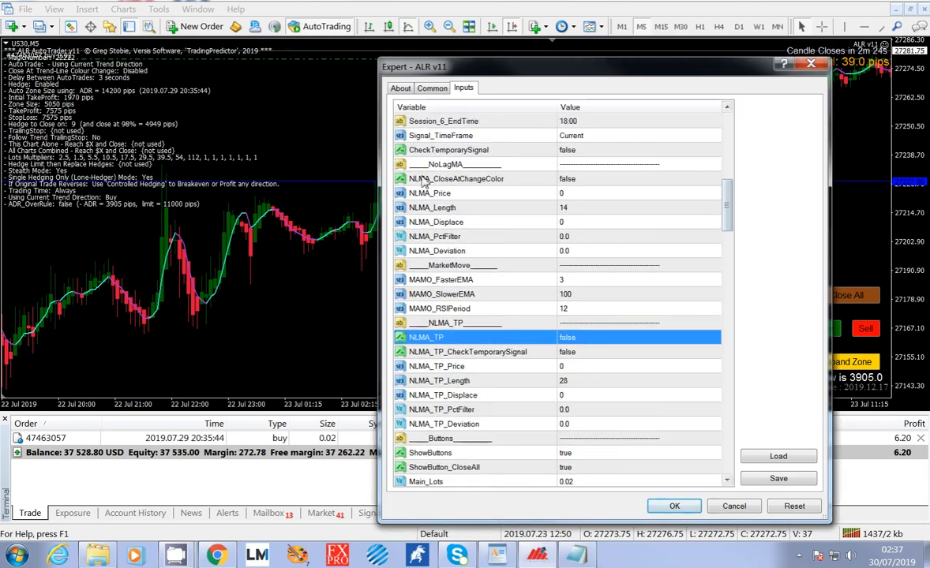
{"action": "left_click", "coordinate": [585, 194]}
{"action": "left_click", "coordinate": [580, 208]}
{"action": "left_click", "coordinate": [578, 223]}
{"action": "left_click", "coordinate": [576, 237]}
{"action": "left_click", "coordinate": [574, 251]}
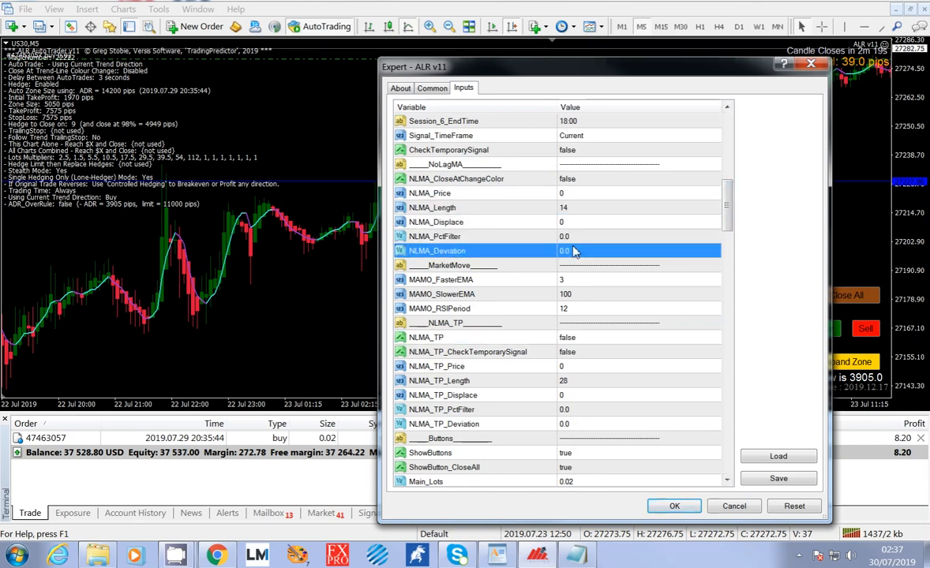
Examine the NLMA_TP section's inputs, including Length, Displace, PctFilter, the NLMA_TP switch and NLMA_TP_CheckTemporarySignal.
{"action": "left_click", "coordinate": [553, 380]}
{"action": "left_click", "coordinate": [585, 409]}
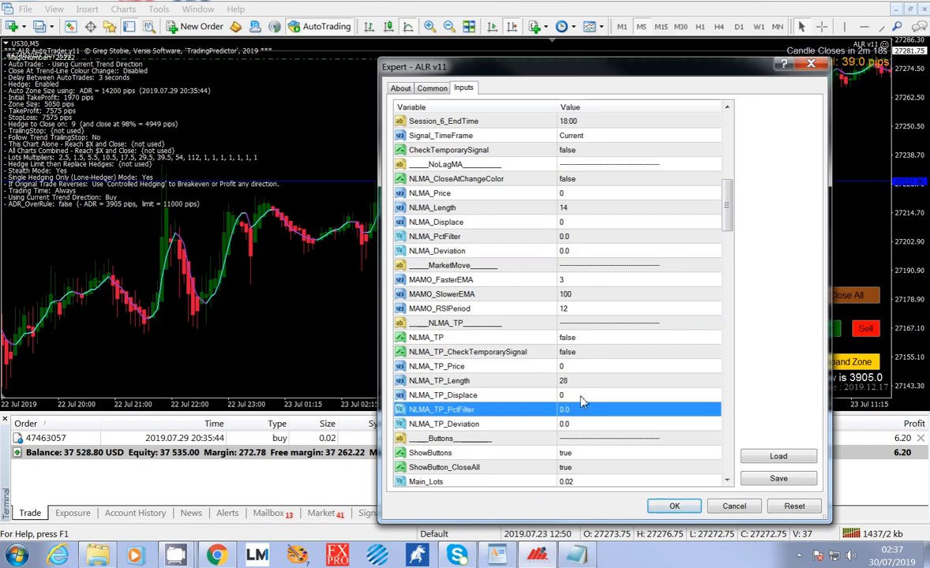
{"action": "left_click", "coordinate": [580, 394]}
{"action": "left_click_drag", "start_coordinate": [727, 205], "coordinate": [733, 234]}
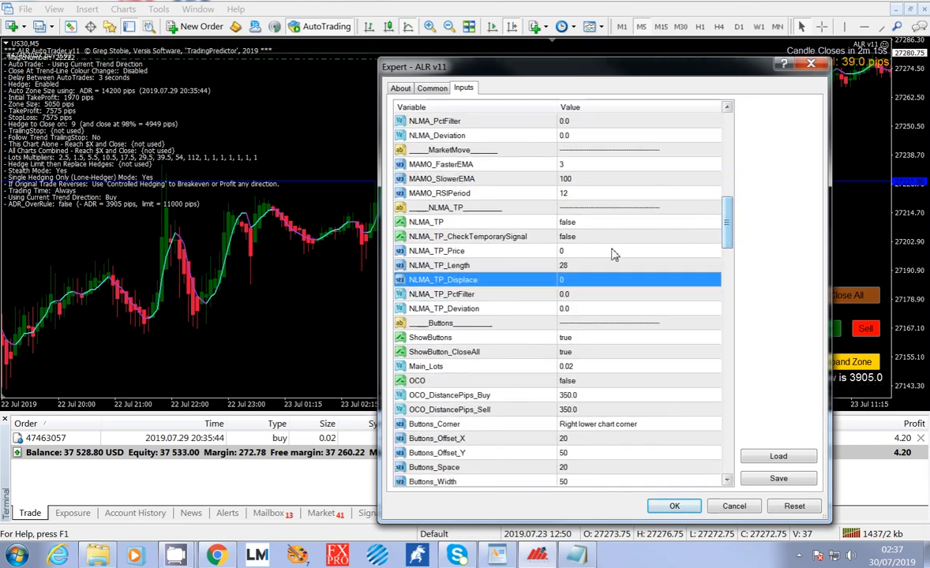
{"action": "left_click", "coordinate": [585, 225]}
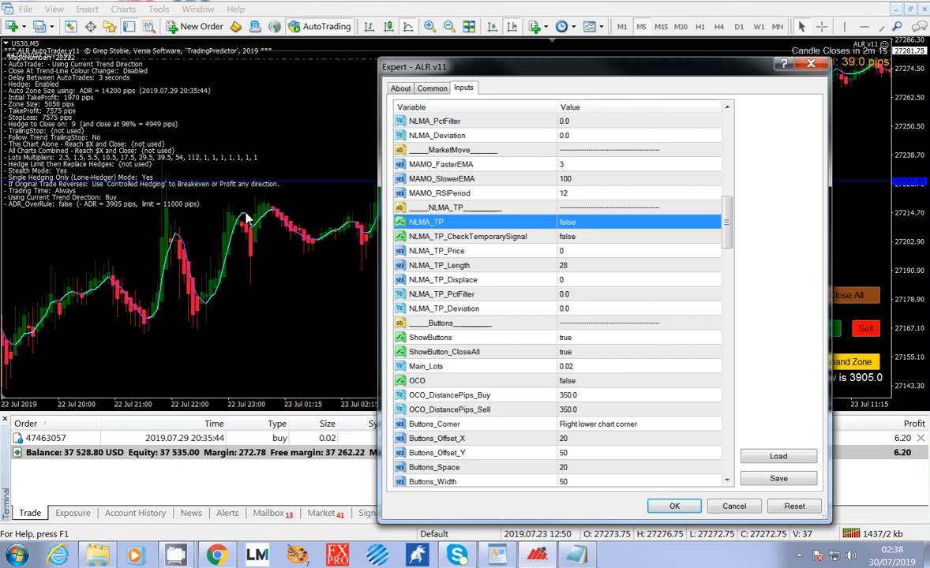
{"action": "left_click", "coordinate": [580, 238]}
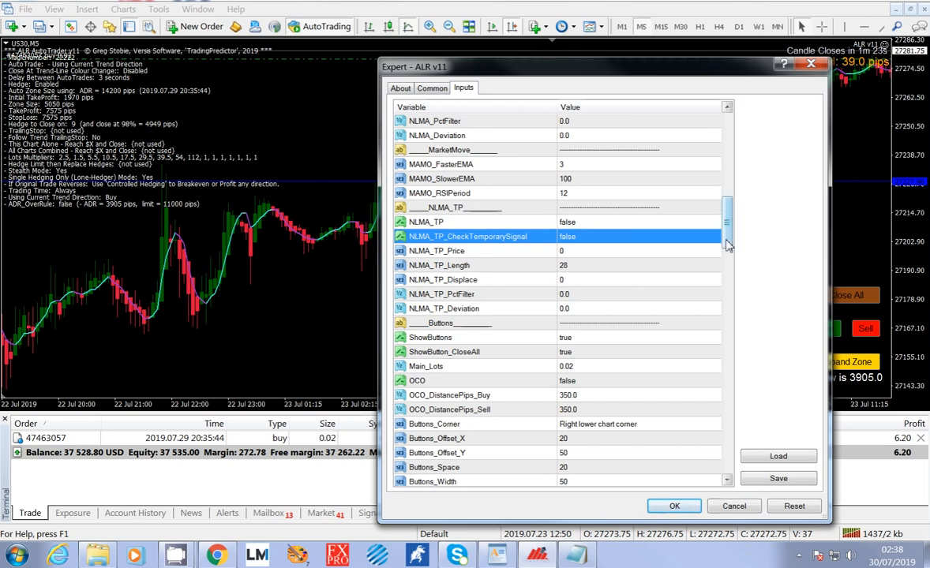
Set the expert's AutoTrade option to AutoTrade At Change of Trend Direction.
{"action": "left_click_drag", "start_coordinate": [726, 208], "coordinate": [725, 150]}
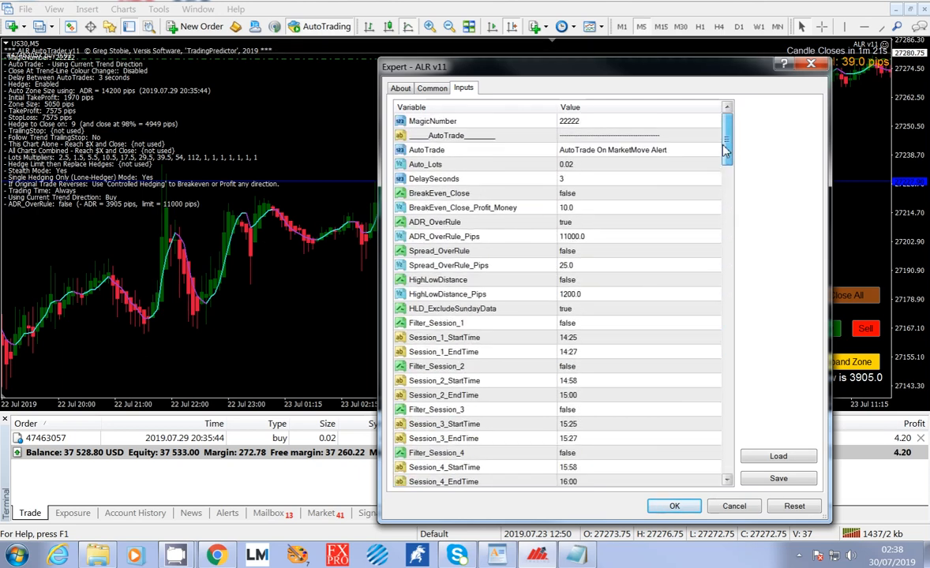
{"action": "double_click", "coordinate": [720, 149]}
{"action": "left_click", "coordinate": [715, 152]}
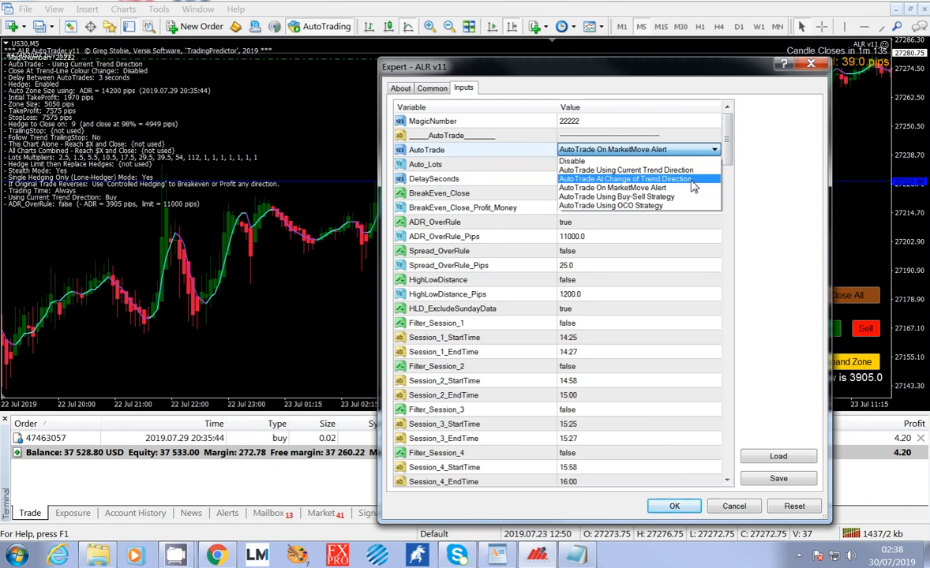
{"action": "left_click", "coordinate": [692, 180]}
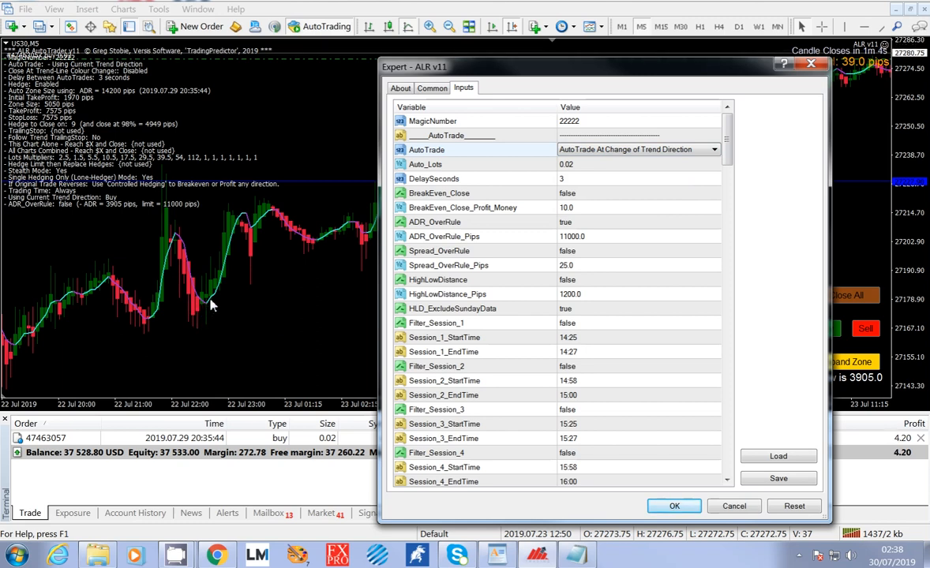
{"action": "left_click", "coordinate": [729, 140]}
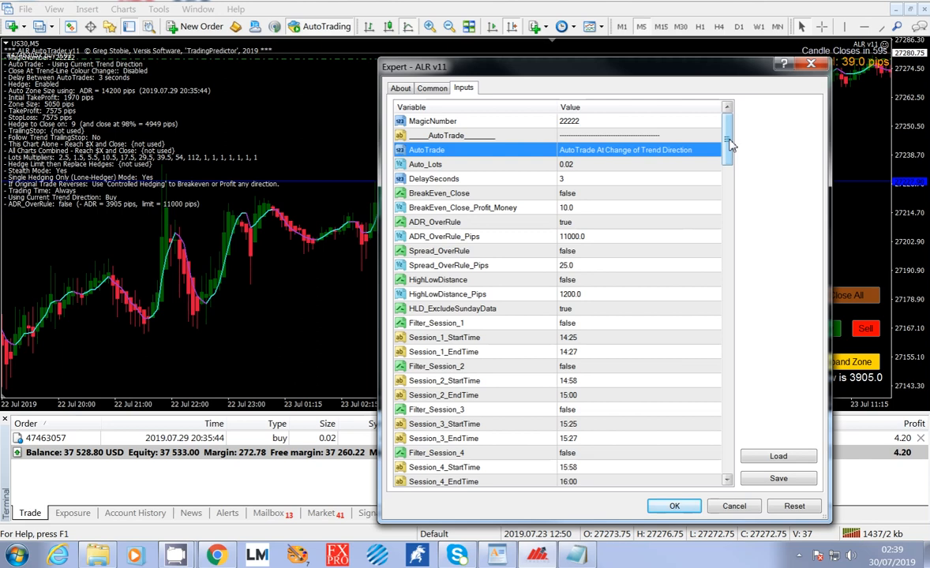
Enable the NLMA_TP input by setting it to true.
{"action": "left_click_drag", "start_coordinate": [729, 140], "coordinate": [728, 228]}
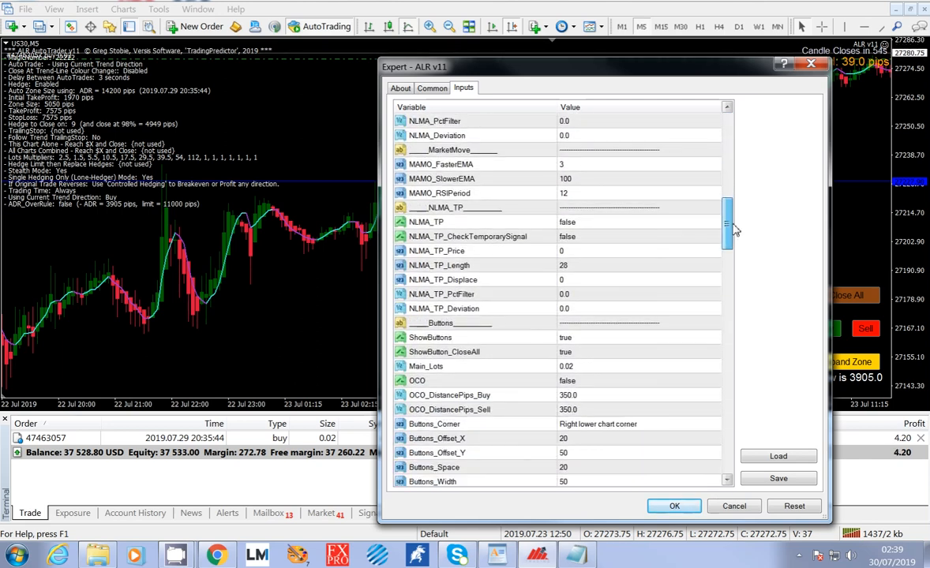
{"action": "left_click", "coordinate": [568, 222]}
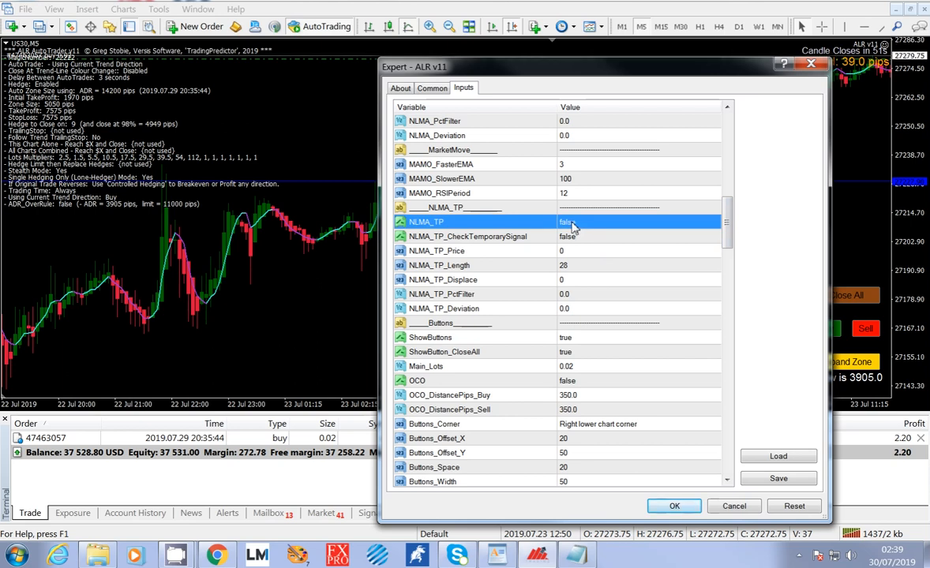
{"action": "left_click", "coordinate": [572, 224]}
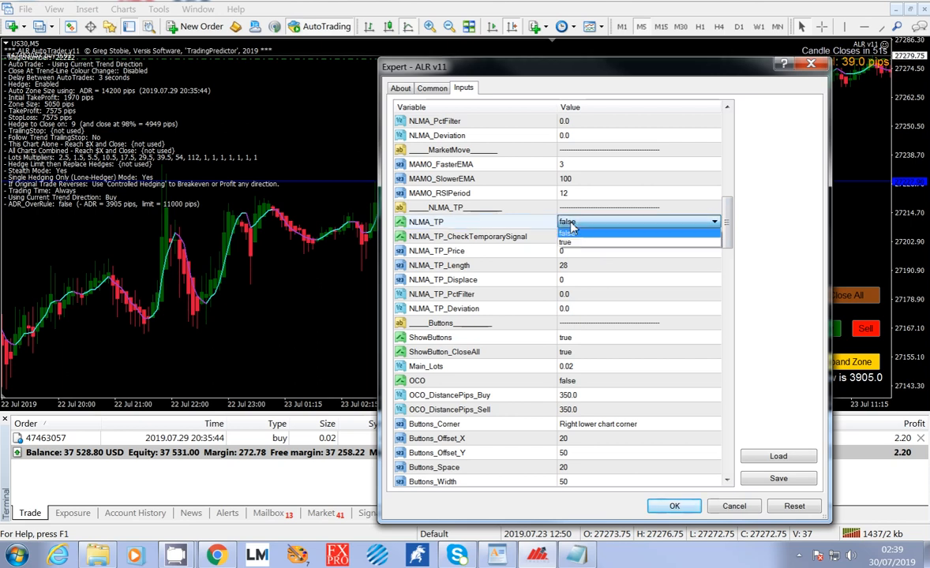
{"action": "left_click", "coordinate": [582, 248]}
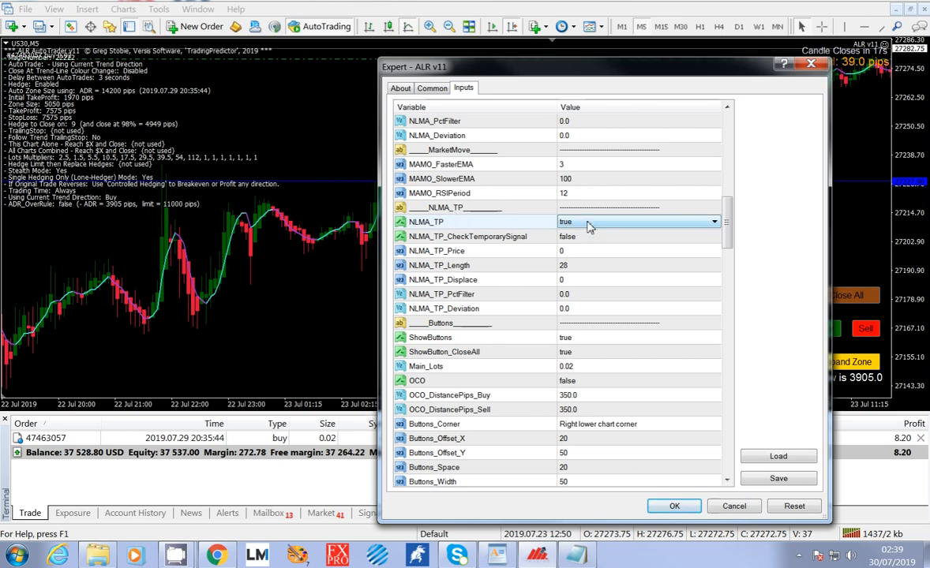
Compare the NLMA_TP inputs with NLMA_Length and NLMA_CloseAtChangeColor in the NoLagMA section.
{"action": "left_click", "coordinate": [575, 269]}
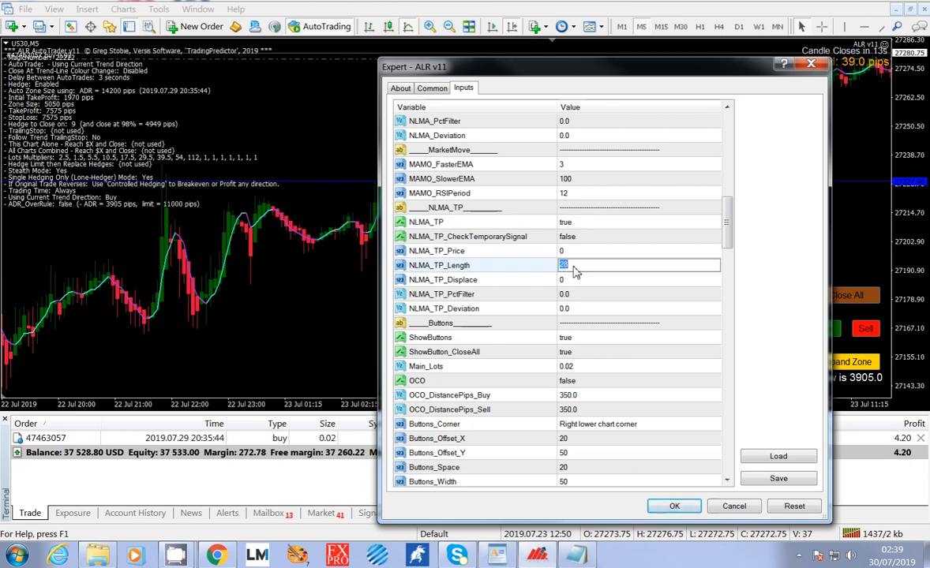
{"action": "key", "text": "Return"}
{"action": "scroll", "coordinate": [603, 243], "scroll_direction": "up", "scroll_amount": 3}
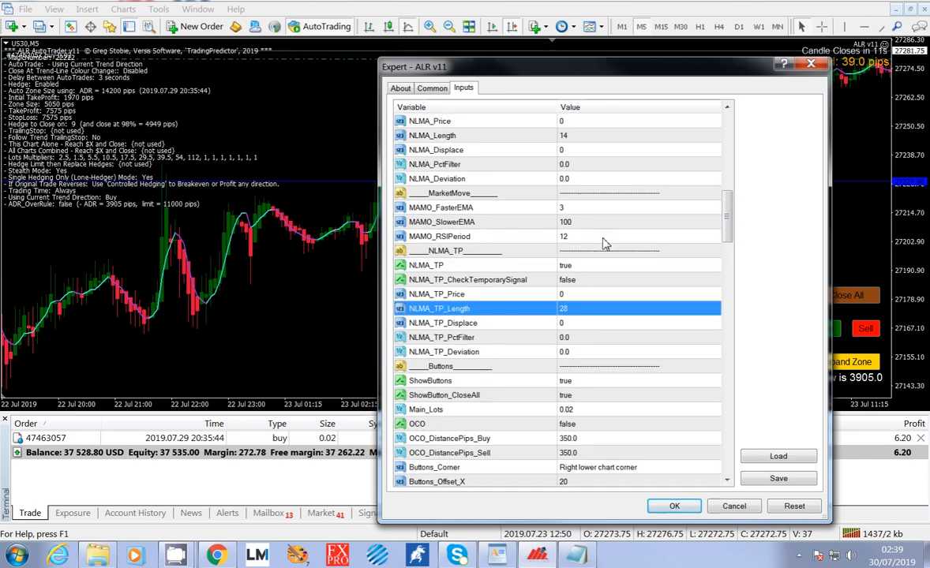
{"action": "left_click", "coordinate": [579, 223]}
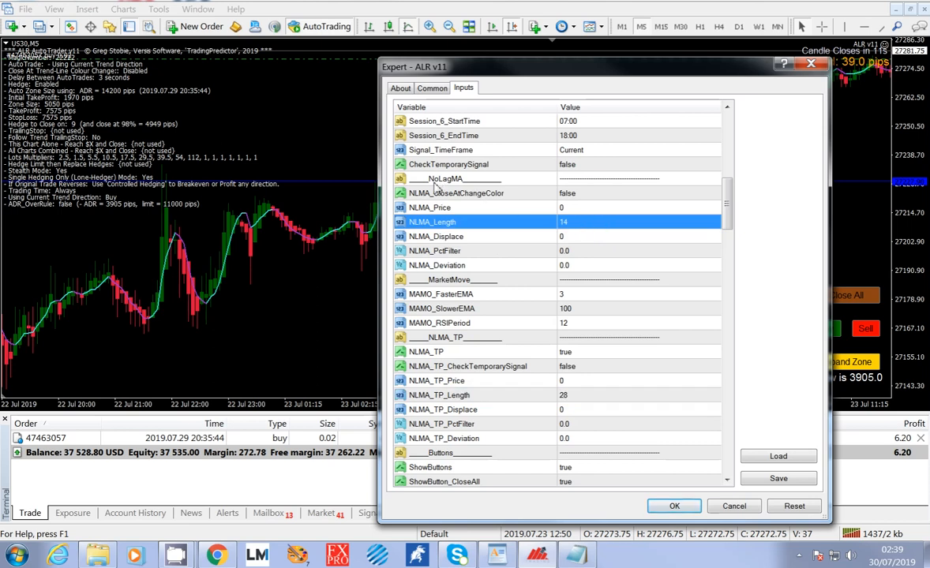
{"action": "left_click", "coordinate": [597, 368]}
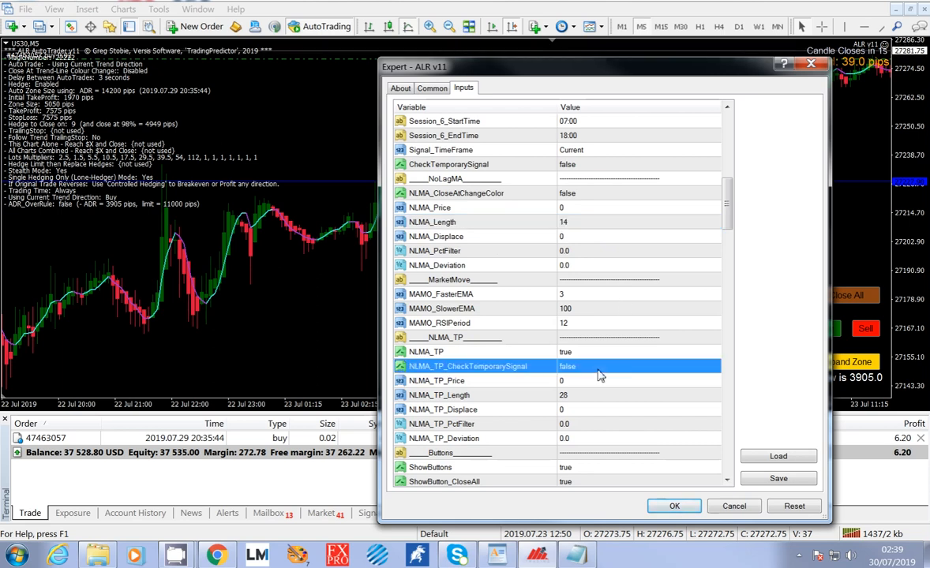
{"action": "left_click", "coordinate": [588, 352]}
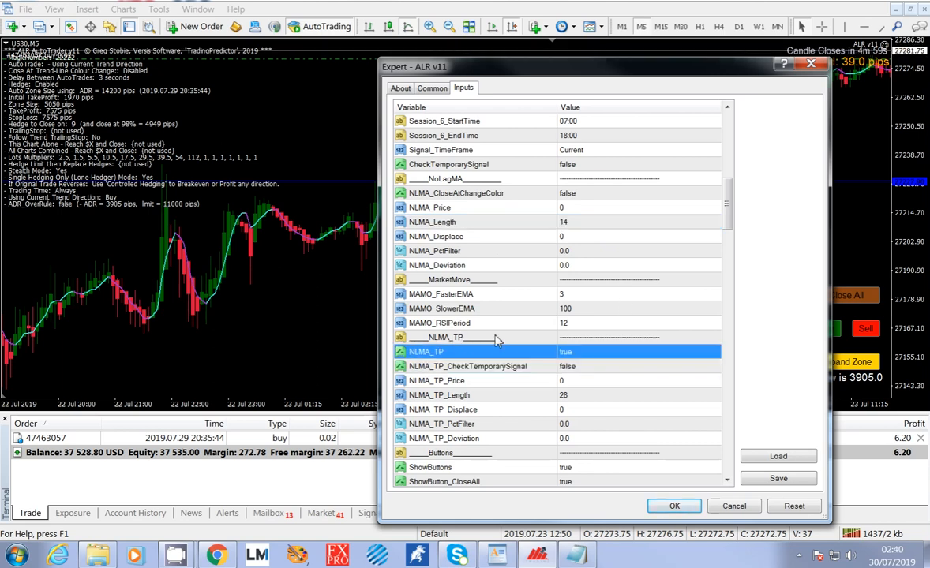
{"action": "left_click", "coordinate": [582, 197]}
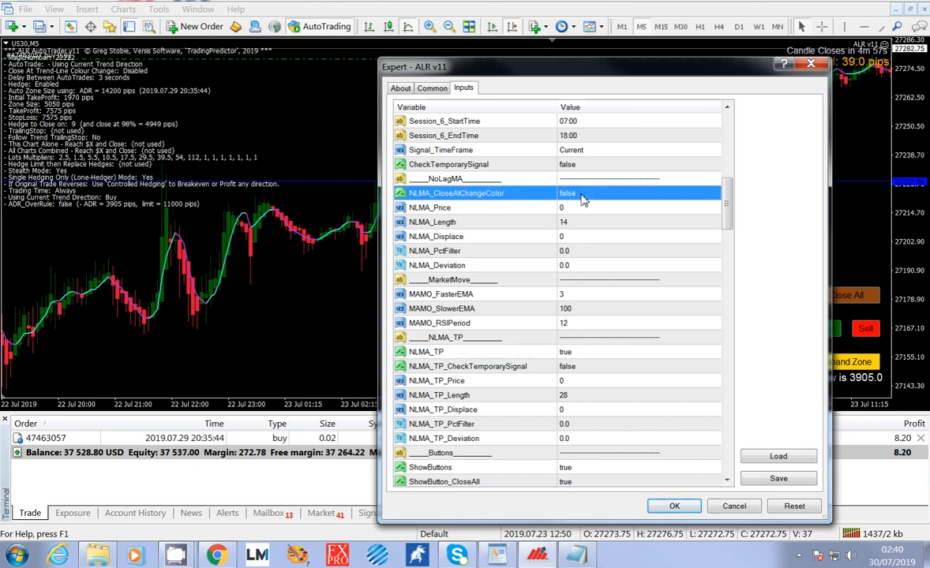
{"action": "left_click", "coordinate": [575, 226]}
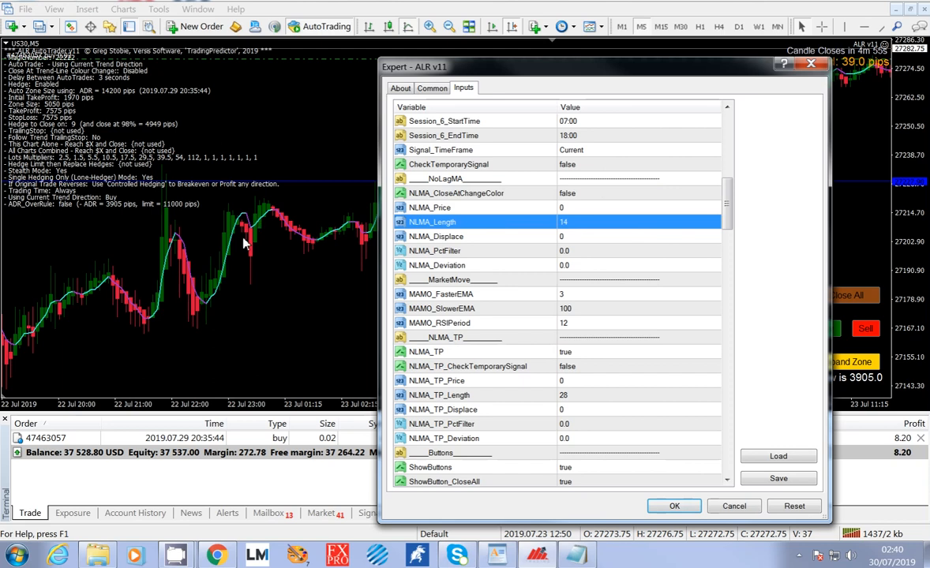
{"action": "left_click", "coordinate": [453, 341]}
Set NLMA_TP_Length to 14 to match NLMA_Length.
{"action": "left_click", "coordinate": [581, 397]}
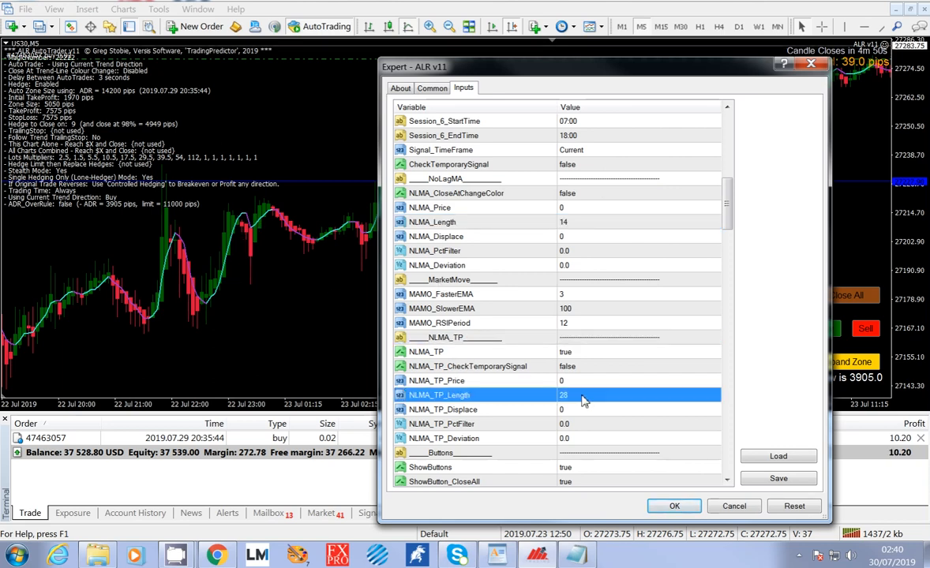
{"action": "left_click", "coordinate": [585, 395]}
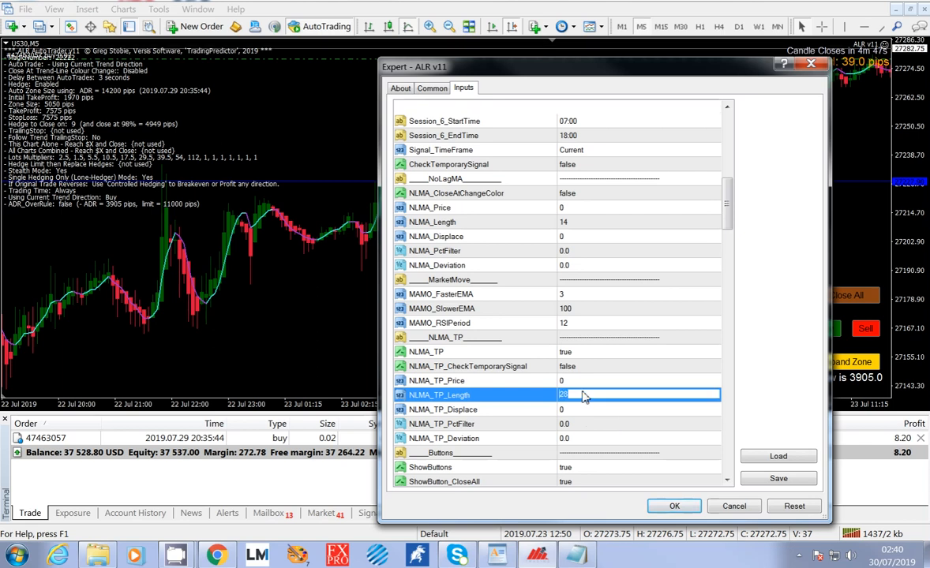
{"action": "type", "text": "14"}
{"action": "left_click", "coordinate": [587, 407]}
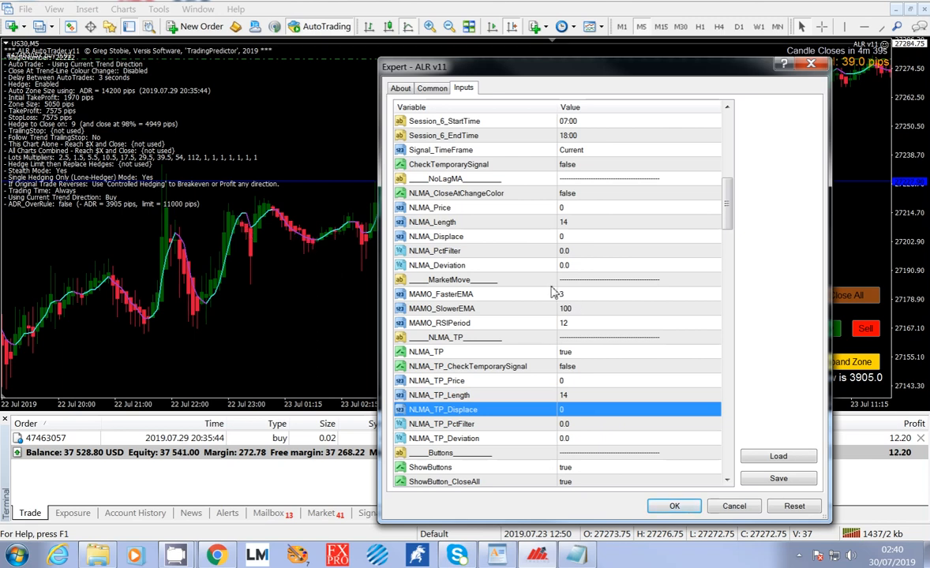
Set the expert's AutoTrade option to AutoTrade Using Current Trend Direction.
{"action": "left_click_drag", "start_coordinate": [729, 206], "coordinate": [717, 141]}
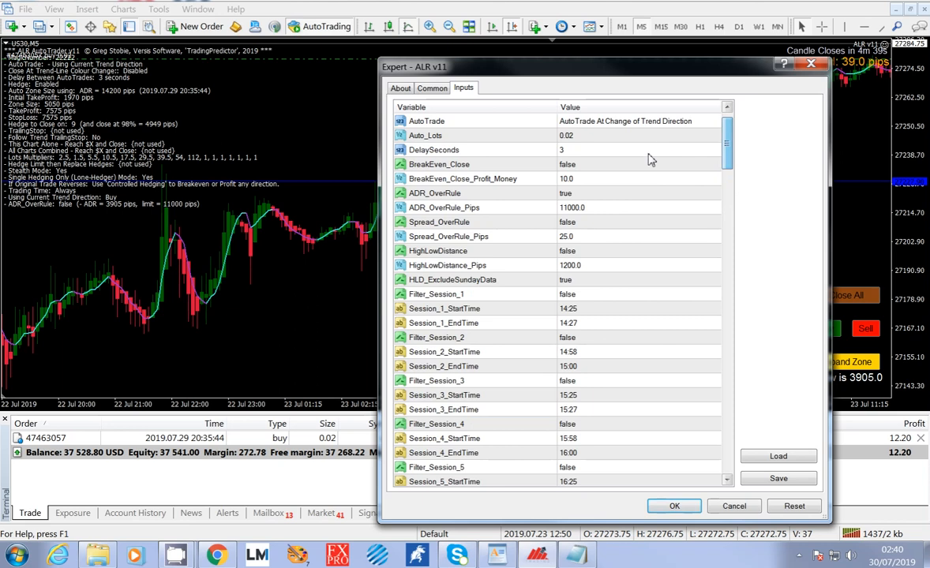
{"action": "left_click", "coordinate": [674, 125]}
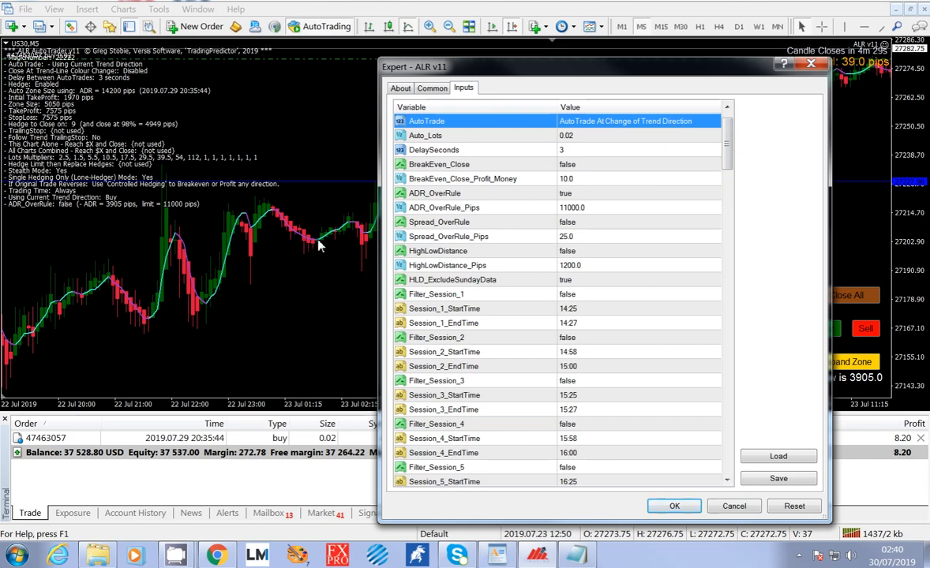
{"action": "left_click", "coordinate": [715, 121]}
{"action": "left_click", "coordinate": [714, 142]}
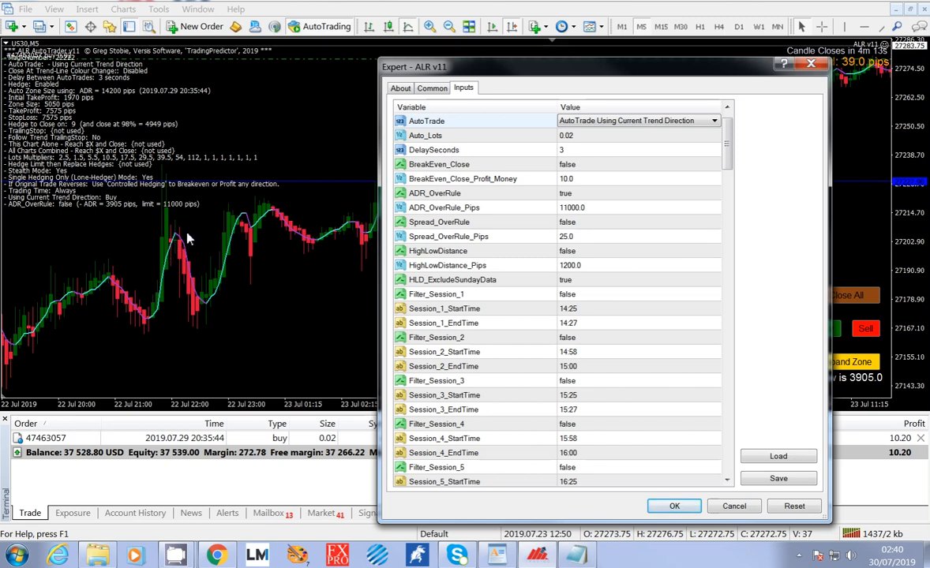
Disable the NLMA_TP input by setting it to false.
{"action": "left_click_drag", "start_coordinate": [728, 134], "coordinate": [742, 210]}
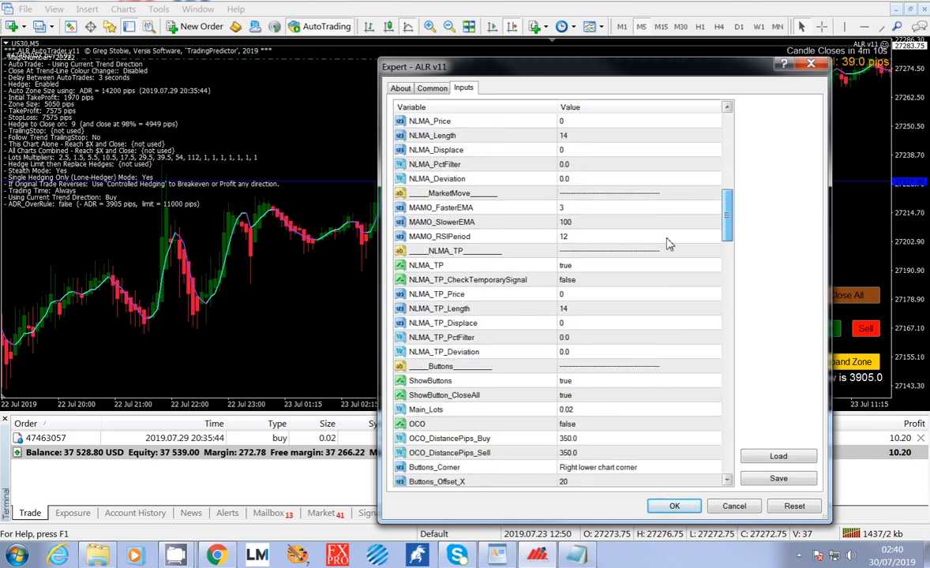
{"action": "left_click", "coordinate": [606, 268]}
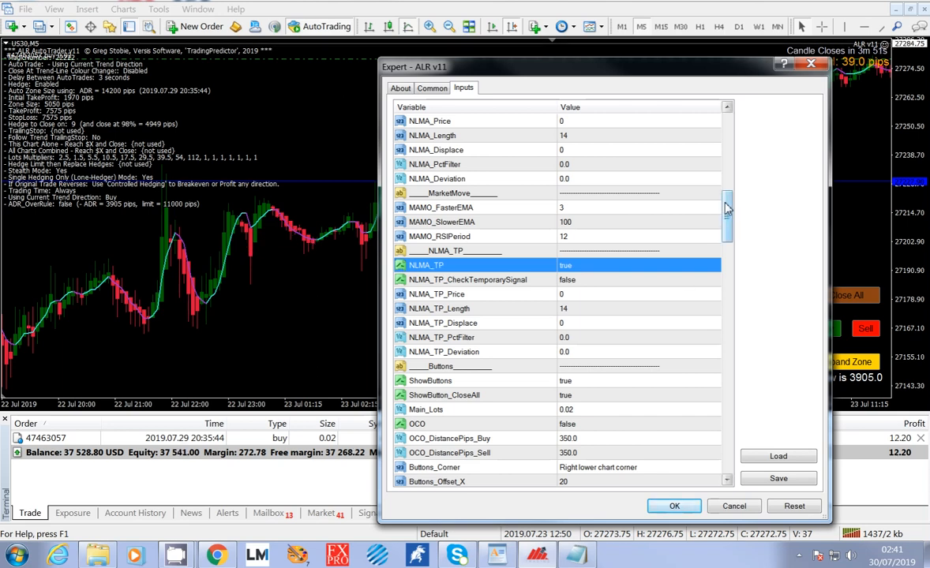
{"action": "left_click", "coordinate": [695, 265]}
{"action": "left_click", "coordinate": [715, 266]}
{"action": "left_click", "coordinate": [712, 283]}
{"action": "left_click", "coordinate": [707, 284]}
Examine the Buttons inputs alongside the chart's trade buttons, and close the expert's settings without applying the changes.
{"action": "scroll", "coordinate": [666, 291], "scroll_direction": "down", "scroll_amount": 2}
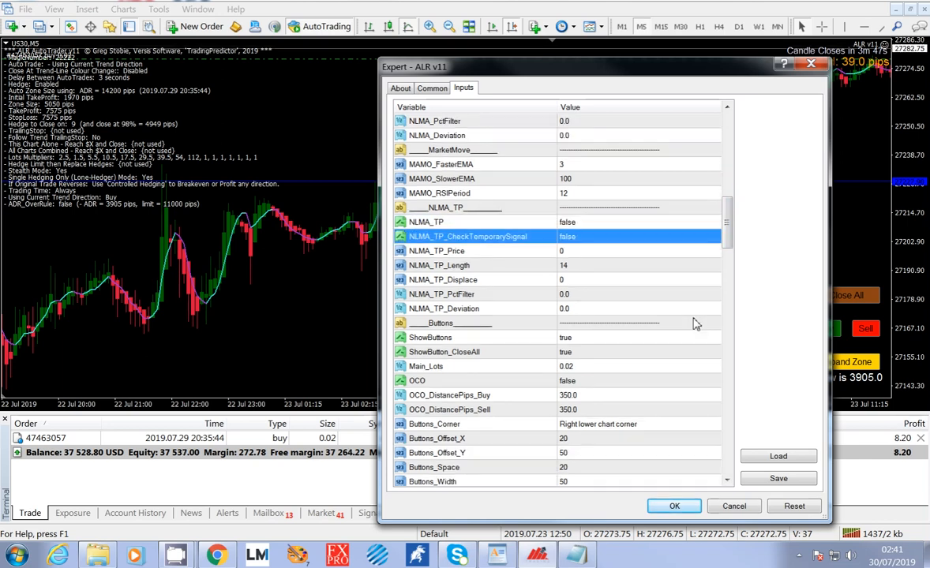
{"action": "left_click", "coordinate": [666, 294]}
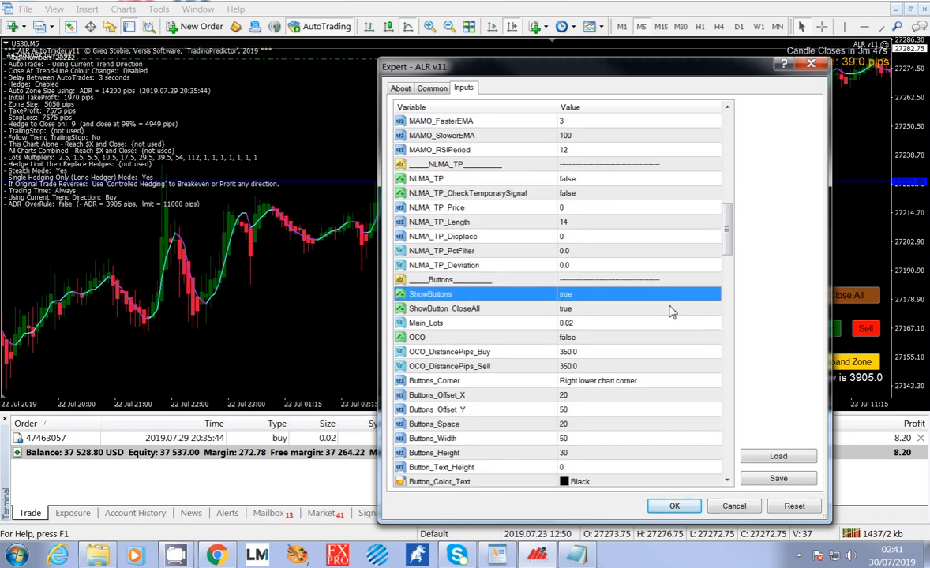
{"action": "scroll", "coordinate": [669, 312], "scroll_direction": "down", "scroll_amount": 1}
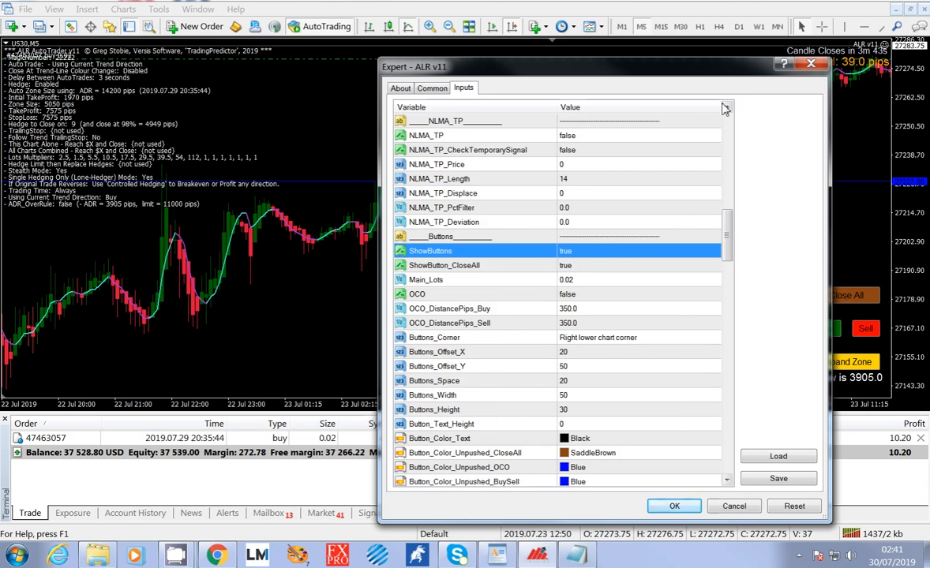
{"action": "left_click_drag", "start_coordinate": [652, 68], "coordinate": [535, 62]}
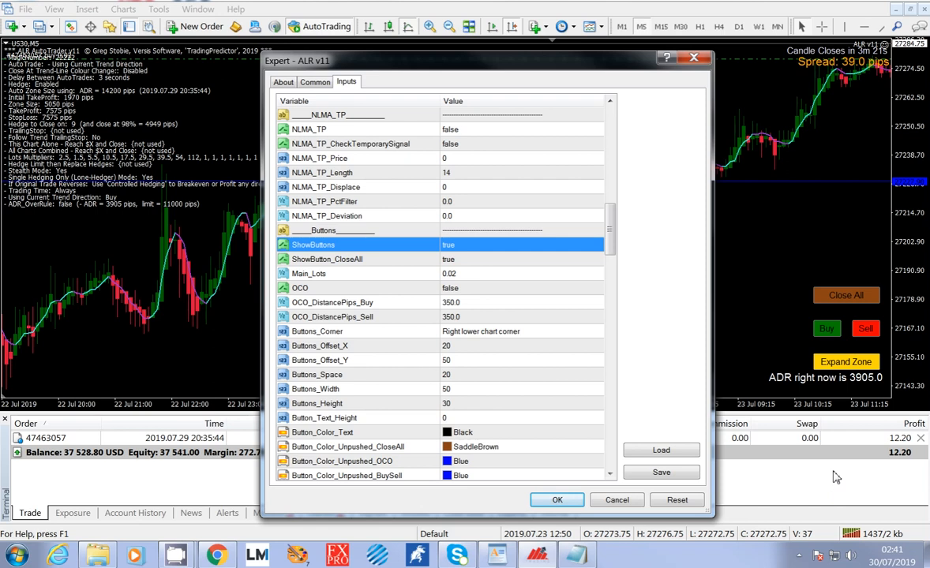
{"action": "left_click", "coordinate": [617, 500]}
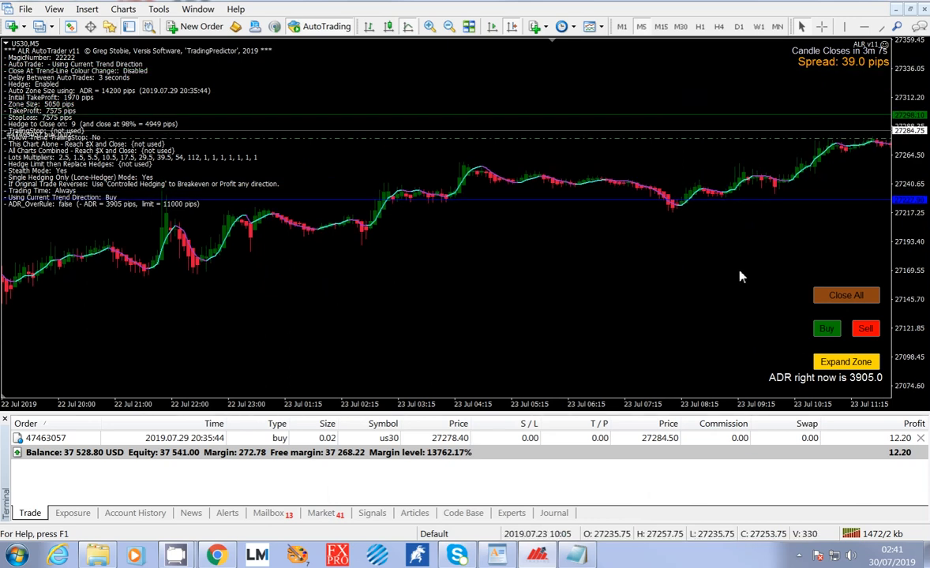
Bring the US30 chart to its latest candles and reopen the ALR v11 expert's inputs at the Buttons section.
{"action": "scroll", "coordinate": [738, 273], "scroll_direction": "down", "scroll_amount": 10}
{"action": "scroll", "coordinate": [741, 282], "scroll_direction": "down", "scroll_amount": 10}
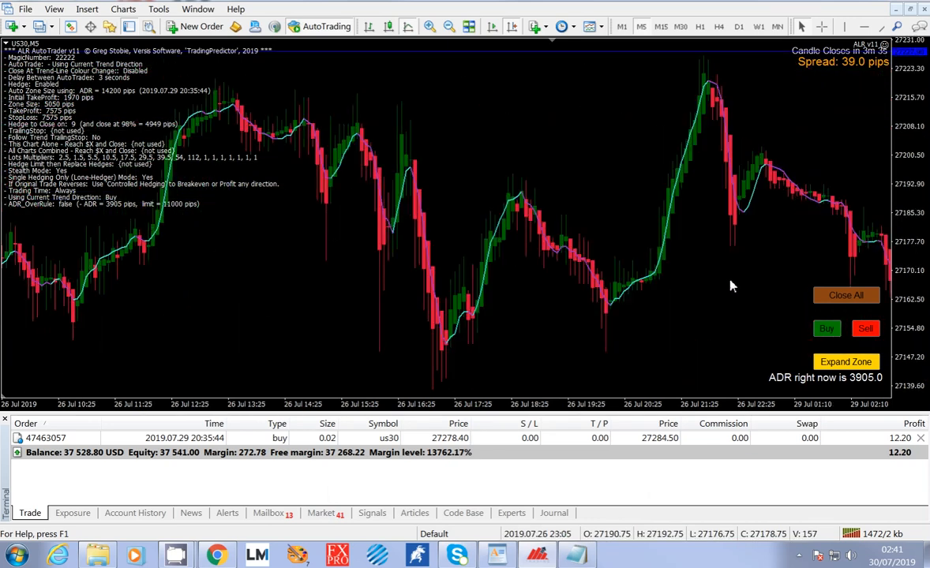
{"action": "scroll", "coordinate": [730, 286], "scroll_direction": "down", "scroll_amount": 10}
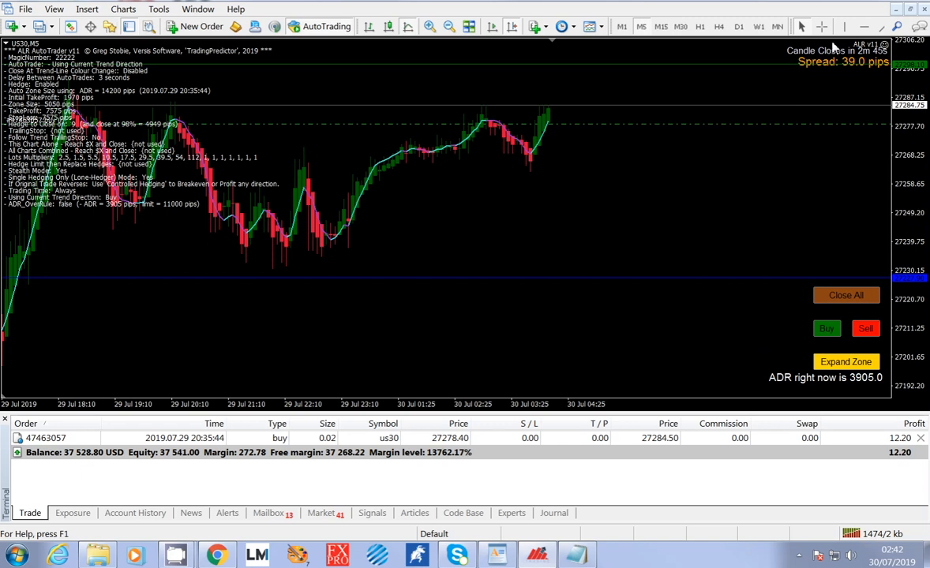
{"action": "double_click", "coordinate": [885, 46]}
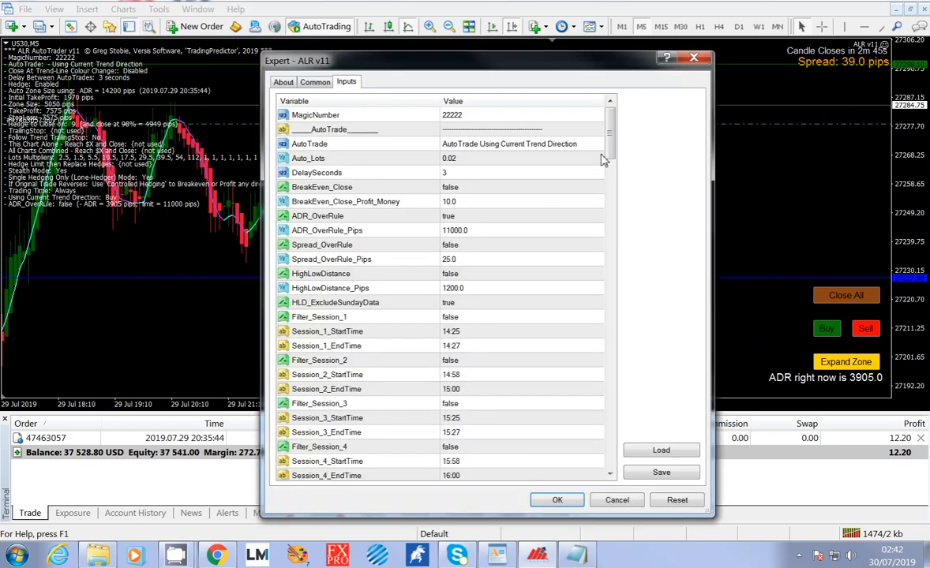
{"action": "left_click_drag", "start_coordinate": [608, 131], "coordinate": [629, 241]}
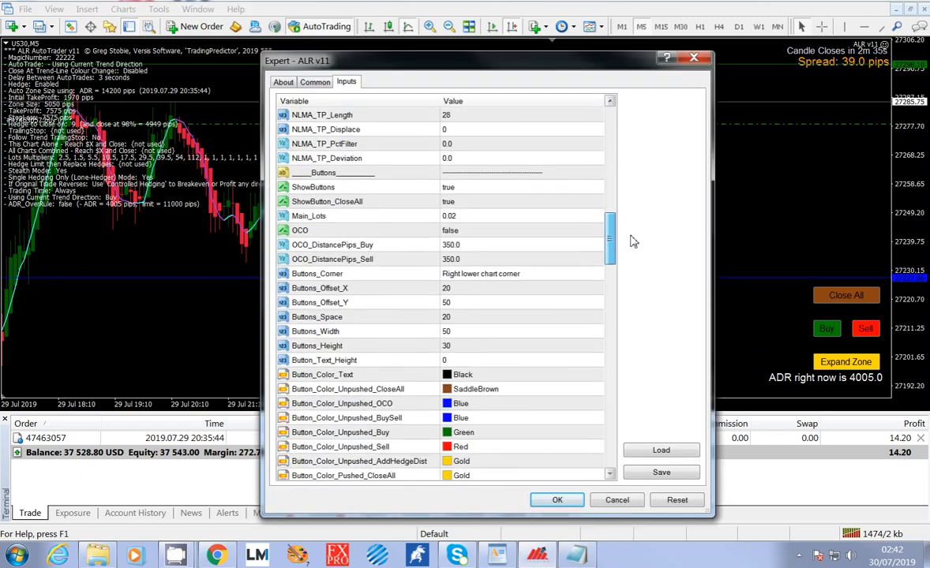
Examine the ShowButton_CloseAll, Main_Lots, OCO and OCO_DistancePips Buy and Sell inputs alongside the US30 chart.
{"action": "left_click", "coordinate": [516, 203]}
{"action": "left_click", "coordinate": [514, 217]}
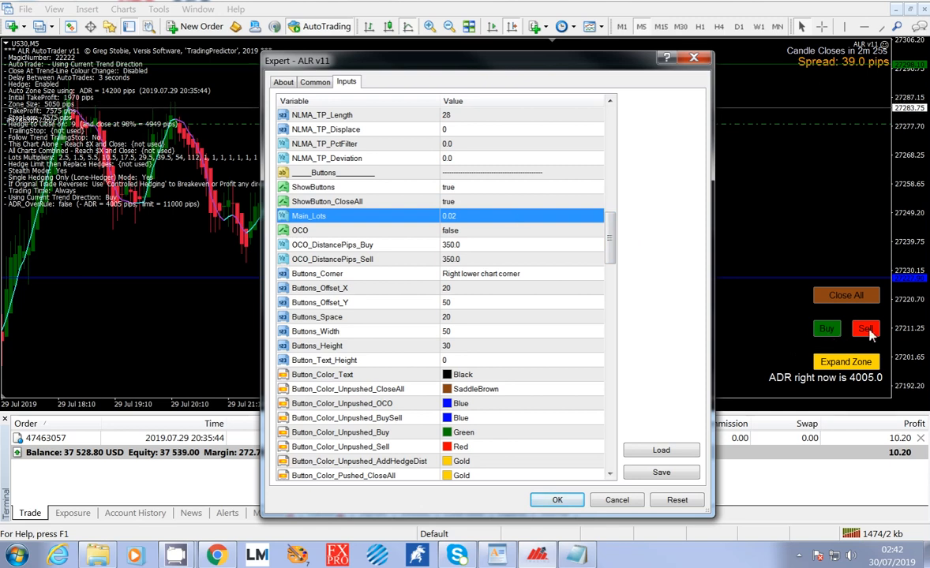
{"action": "left_click", "coordinate": [464, 232]}
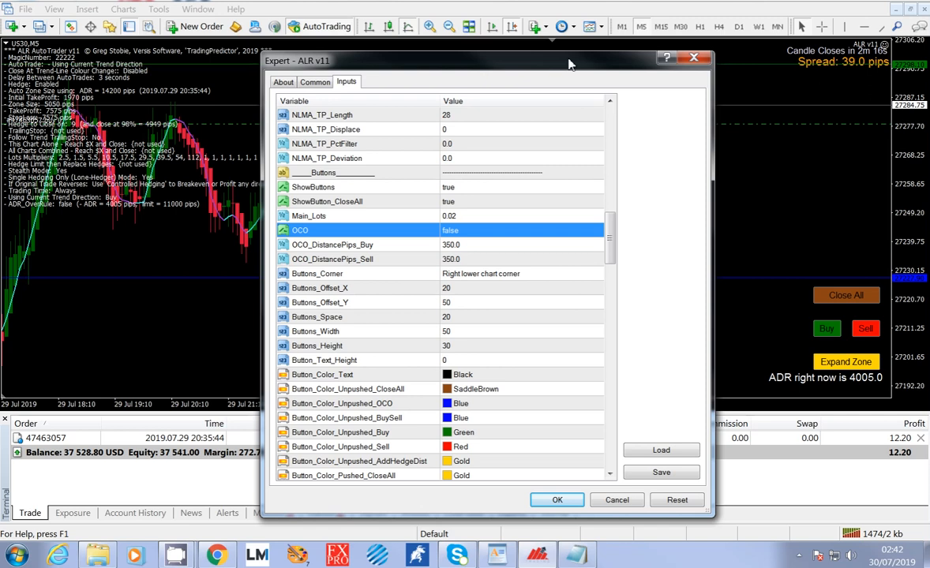
{"action": "left_click", "coordinate": [470, 248]}
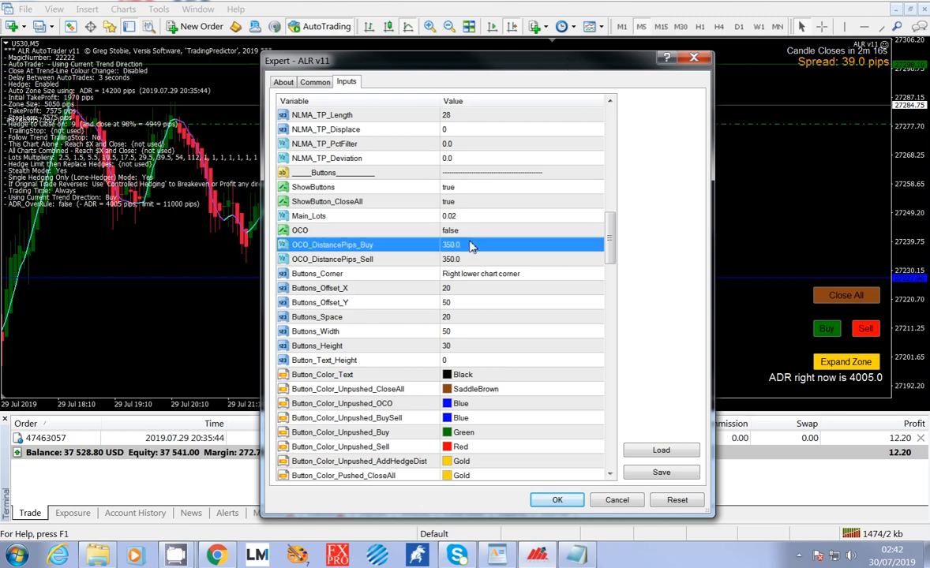
{"action": "key", "text": "Down"}
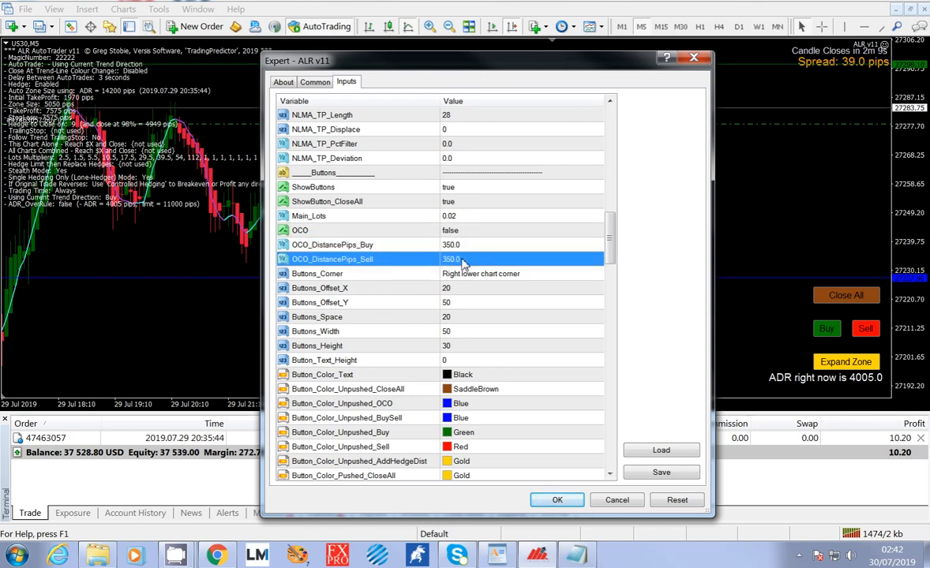
{"action": "left_click", "coordinate": [458, 247]}
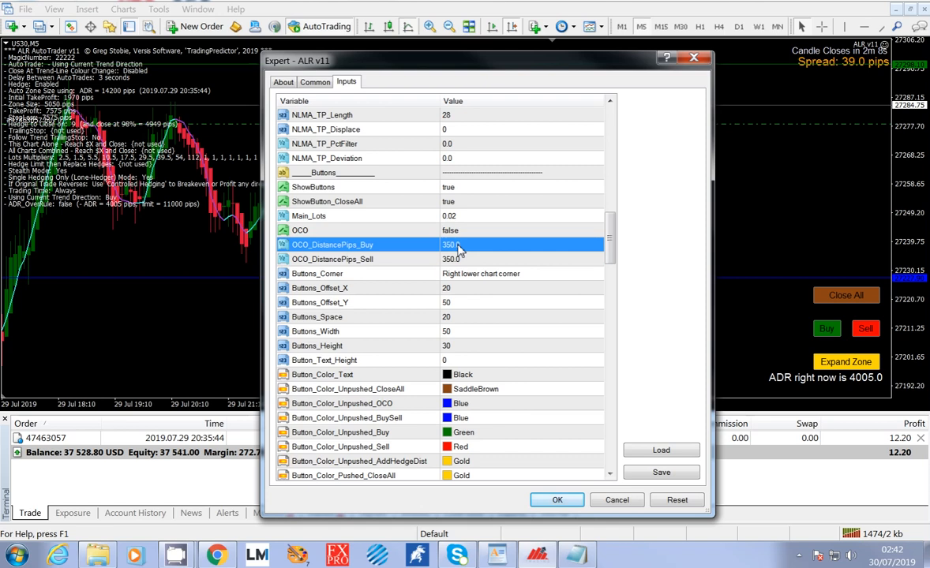
{"action": "left_click", "coordinate": [465, 261]}
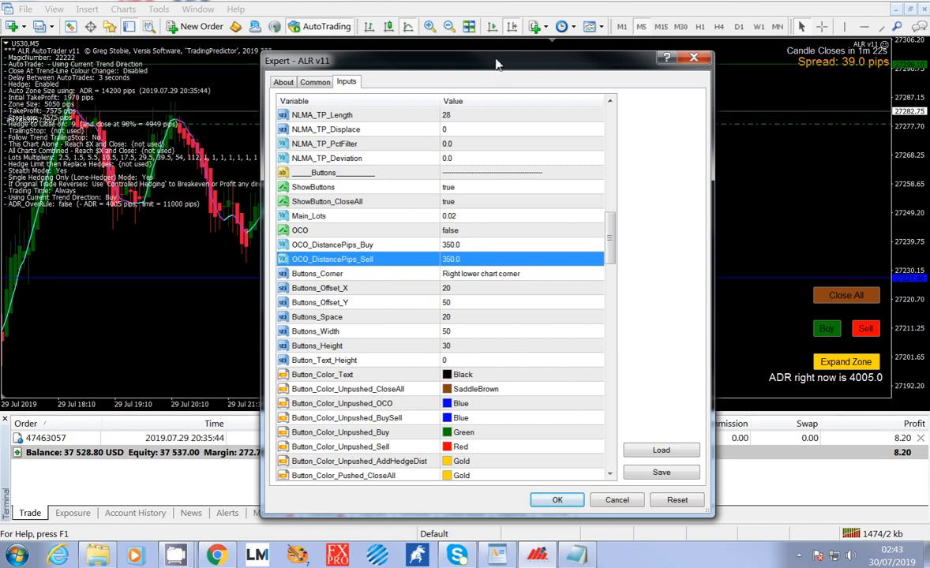
{"action": "left_click_drag", "start_coordinate": [497, 63], "coordinate": [539, 269]}
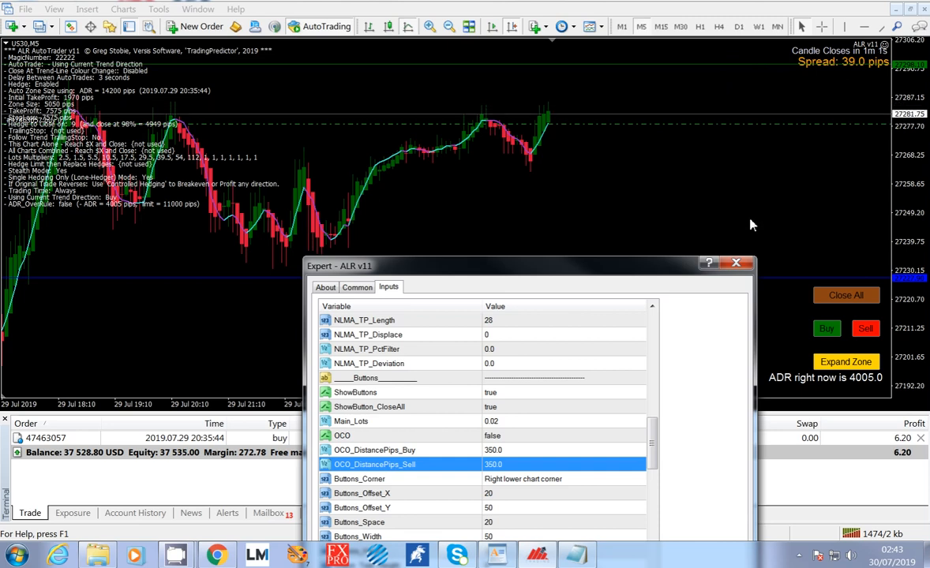
{"action": "left_click_drag", "start_coordinate": [651, 271], "coordinate": [634, 53]}
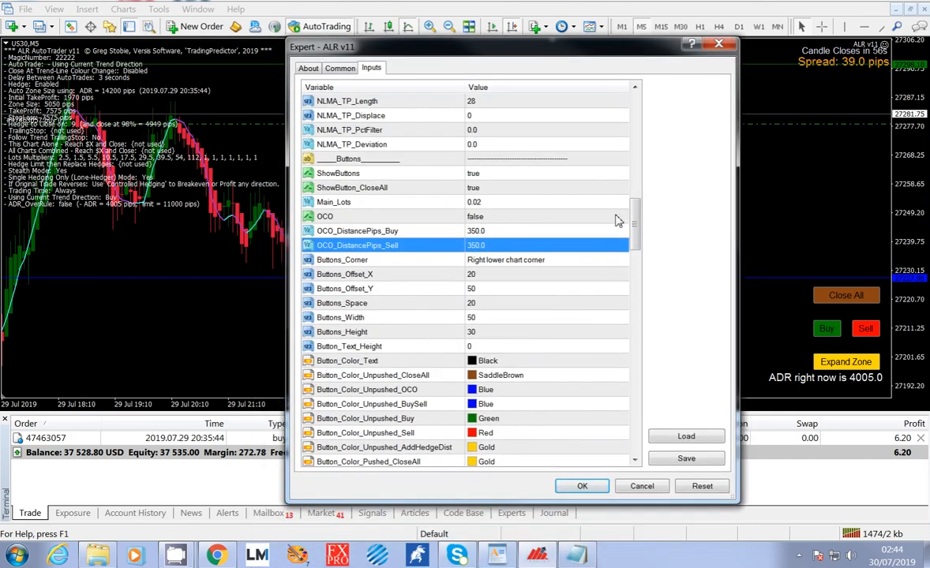
Review the button corner, offset, spacing and colour inputs, continuing down to the Trade_Options section.
{"action": "left_click", "coordinate": [544, 260]}
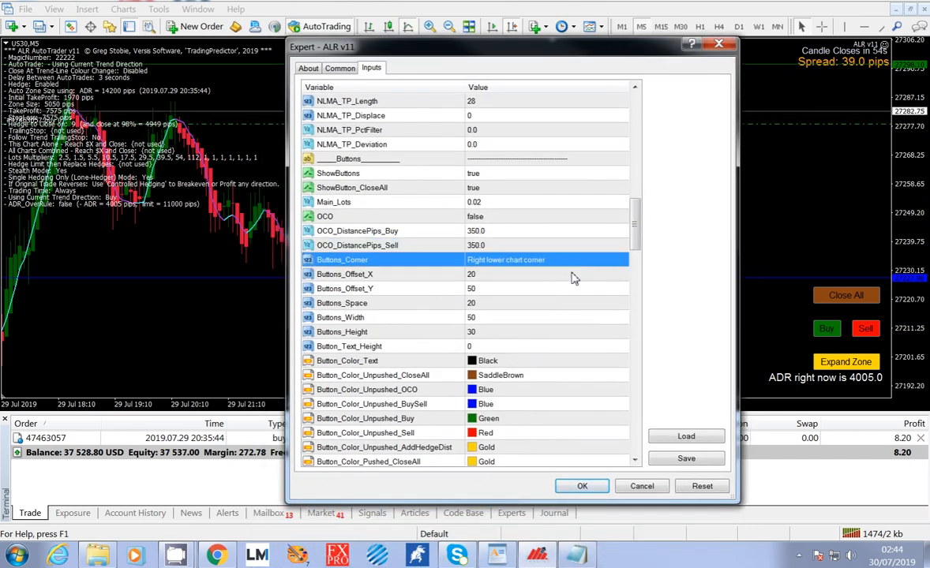
{"action": "left_click", "coordinate": [574, 274]}
{"action": "left_click", "coordinate": [579, 289]}
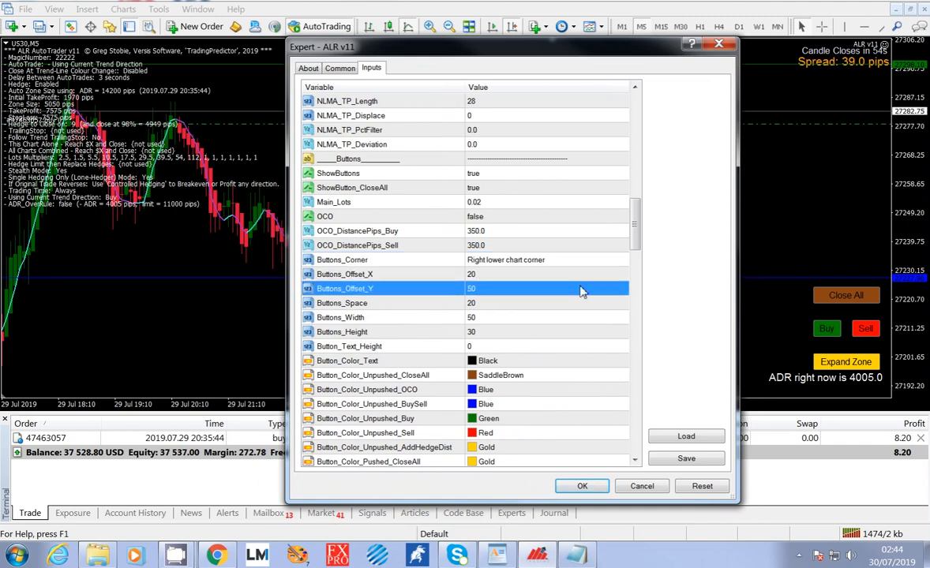
{"action": "left_click", "coordinate": [583, 303]}
{"action": "scroll", "coordinate": [592, 278], "scroll_direction": "down", "scroll_amount": 2}
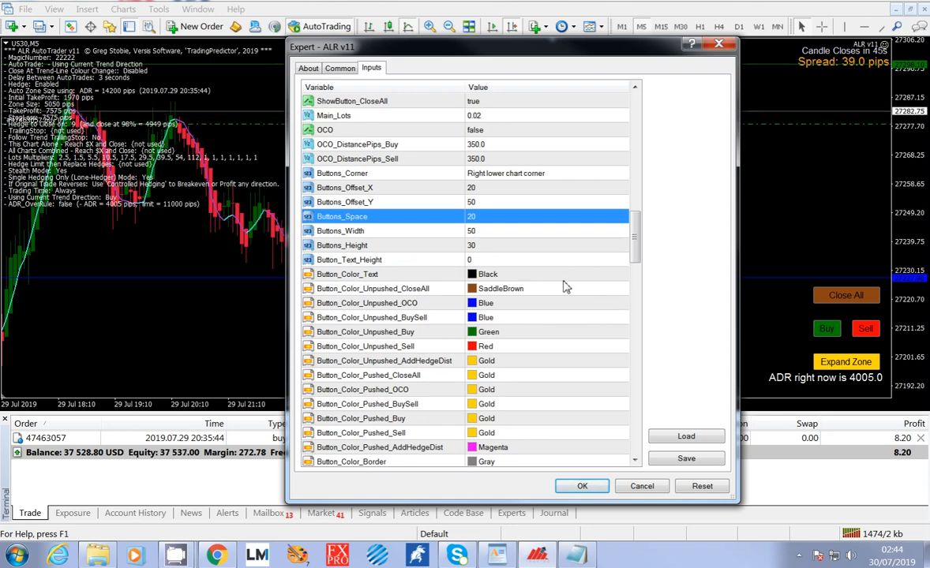
{"action": "left_click", "coordinate": [525, 274]}
{"action": "left_click", "coordinate": [553, 304]}
{"action": "left_click", "coordinate": [556, 317]}
{"action": "scroll", "coordinate": [557, 317], "scroll_direction": "down", "scroll_amount": 2}
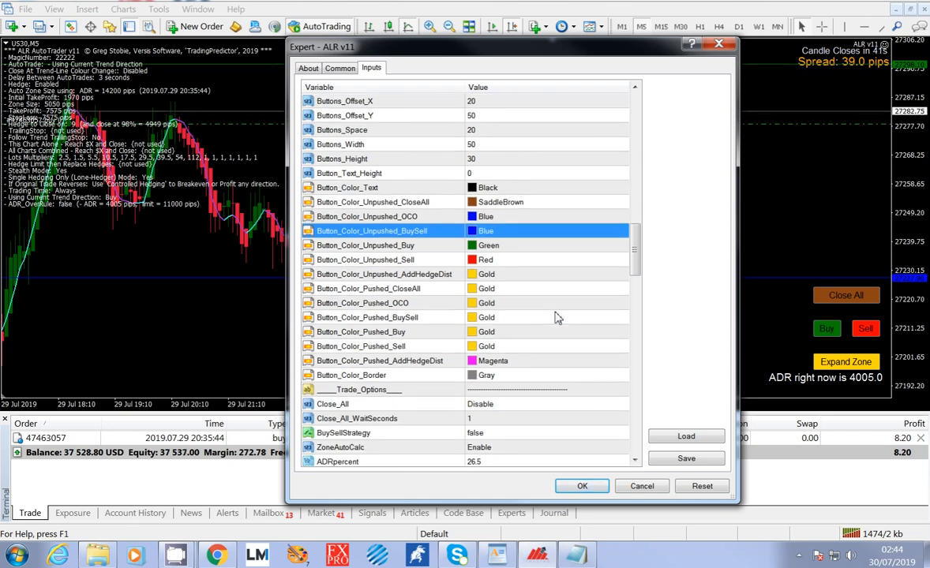
{"action": "scroll", "coordinate": [556, 317], "scroll_direction": "down", "scroll_amount": 2}
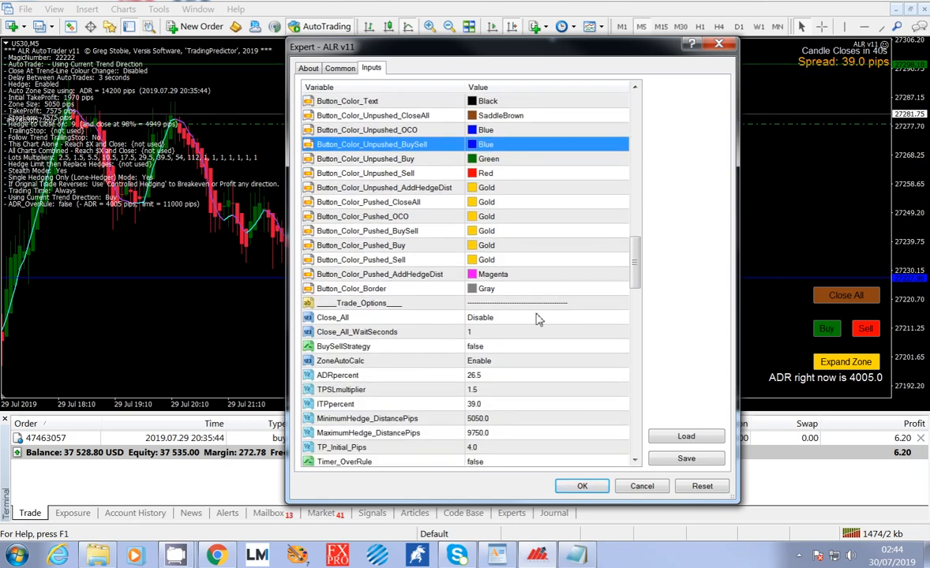
Examine the Close_All, Close_All_WaitSeconds and BuySellStrategy inputs in the Trade_Options section.
{"action": "left_click", "coordinate": [537, 318]}
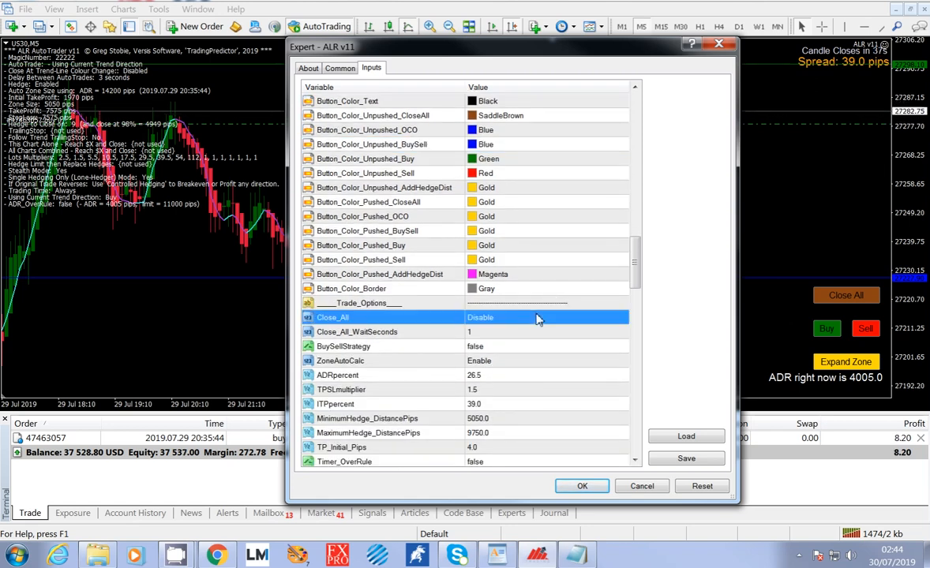
{"action": "scroll", "coordinate": [555, 310], "scroll_direction": "down", "scroll_amount": 4}
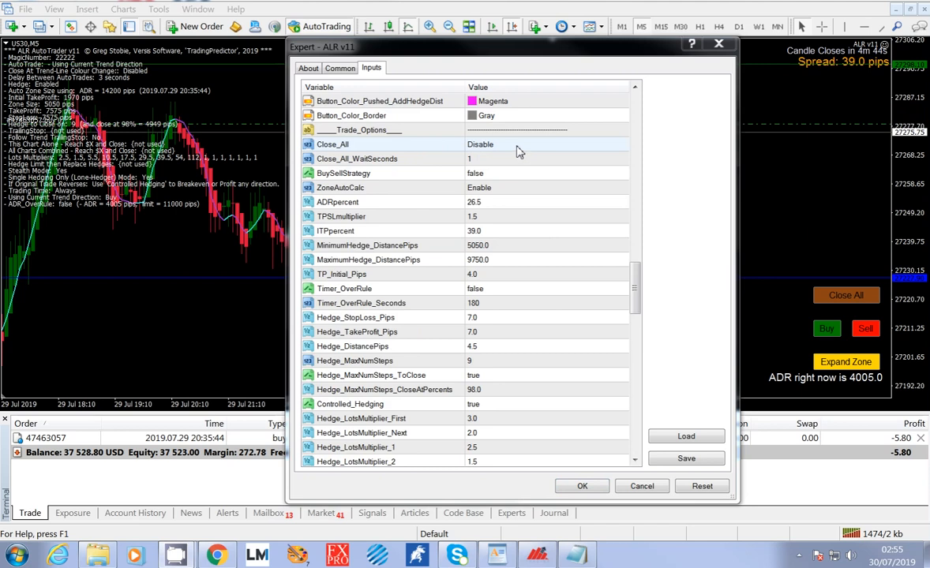
{"action": "left_click", "coordinate": [517, 147]}
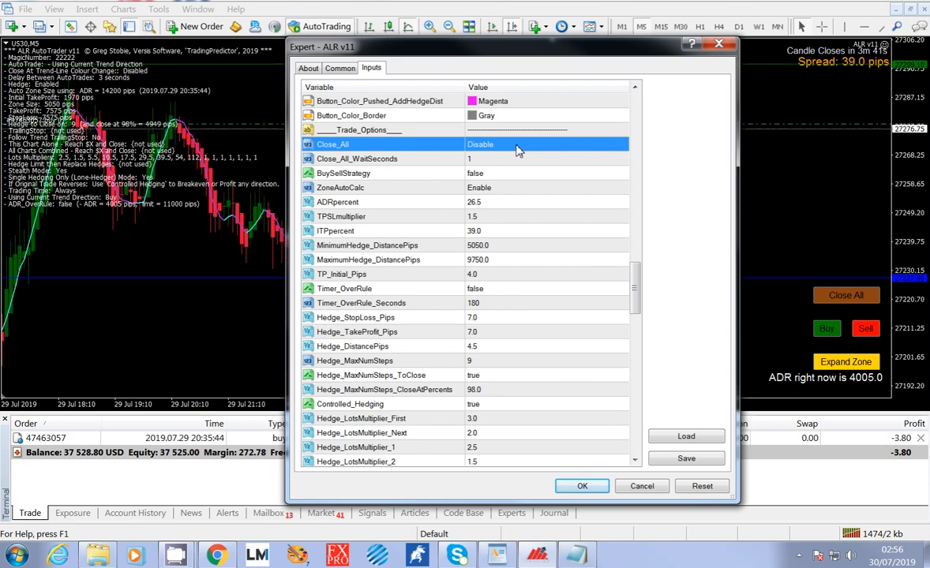
{"action": "left_click", "coordinate": [510, 164]}
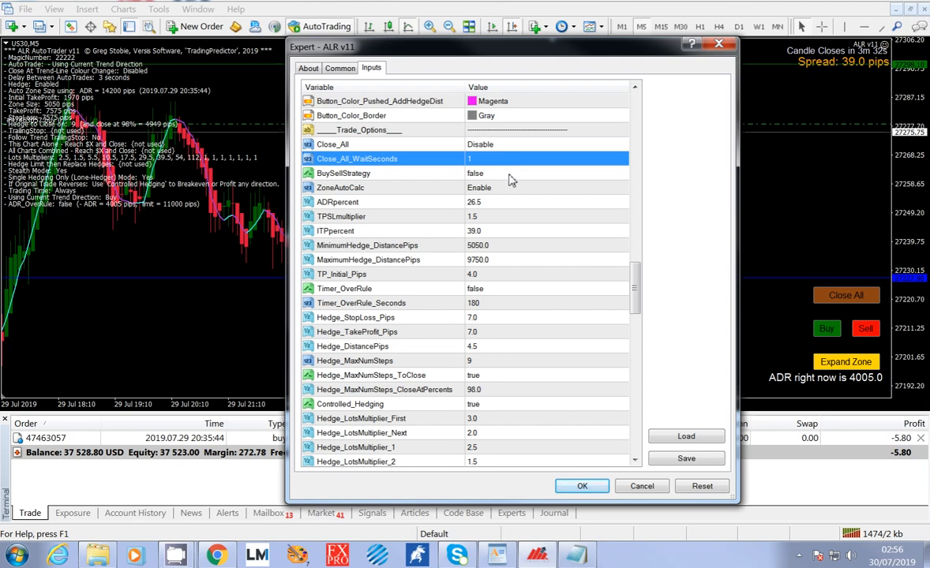
{"action": "left_click", "coordinate": [511, 180]}
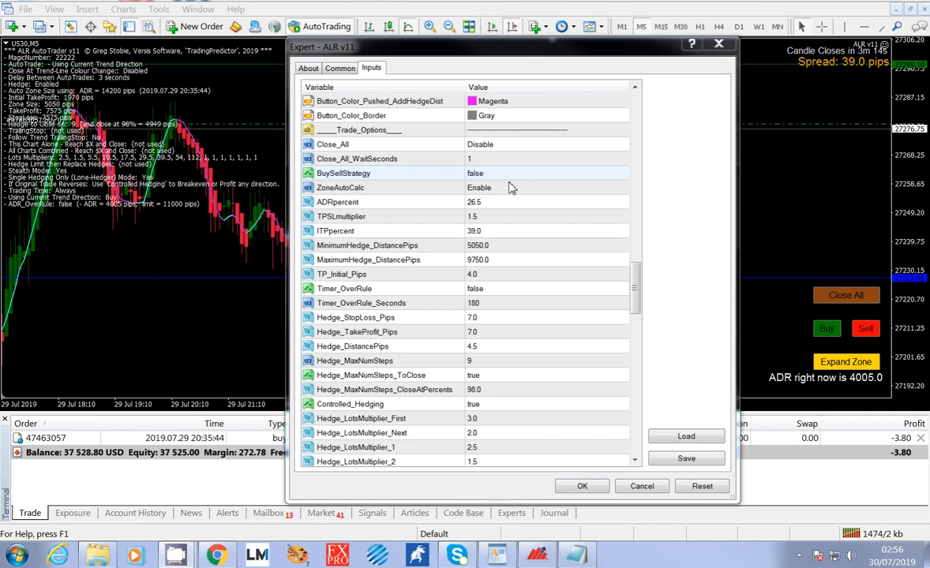
Set the expert's AutoTrade option to Disable.
{"action": "scroll", "coordinate": [602, 156], "scroll_direction": "up", "scroll_amount": 15}
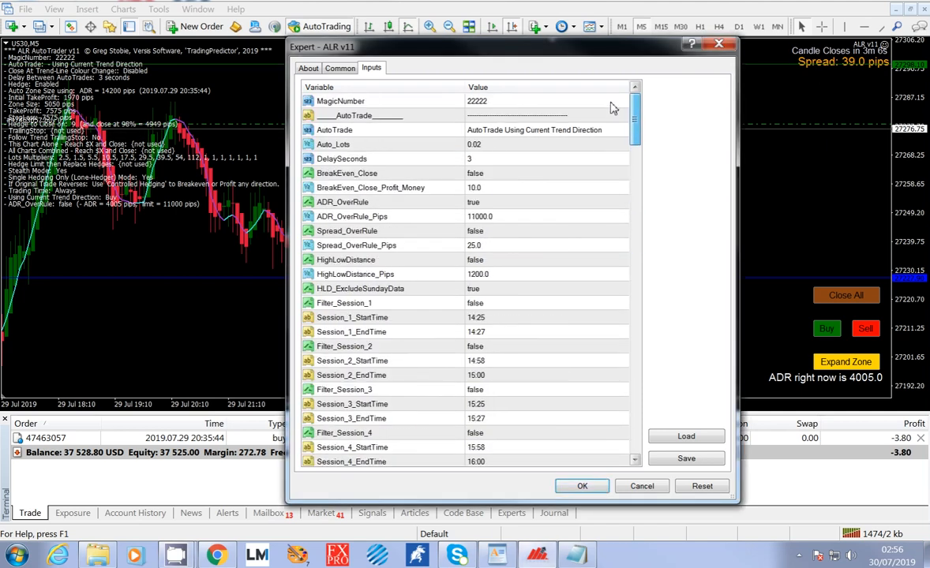
{"action": "left_click", "coordinate": [569, 129]}
{"action": "left_click", "coordinate": [568, 130]}
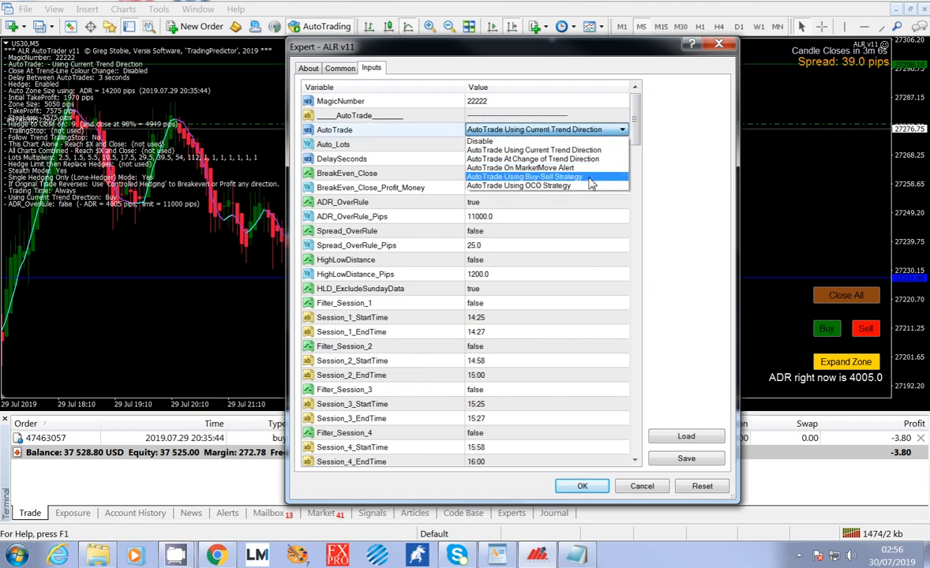
{"action": "left_click", "coordinate": [571, 131]}
{"action": "left_click", "coordinate": [570, 130]}
{"action": "left_click", "coordinate": [564, 142]}
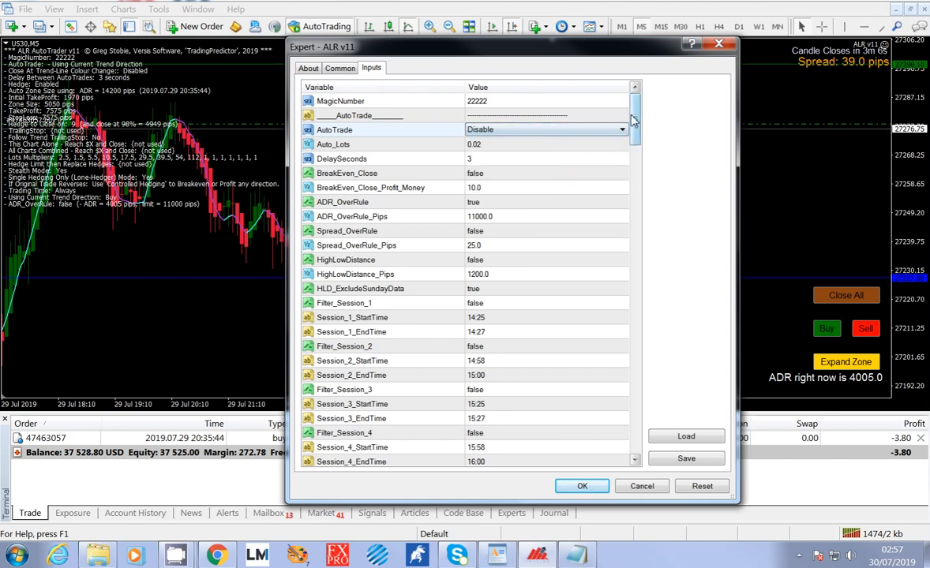
Set BuySellStrategy to true in the Trade_Options section and apply the expert's settings.
{"action": "left_click_drag", "start_coordinate": [636, 118], "coordinate": [629, 277]}
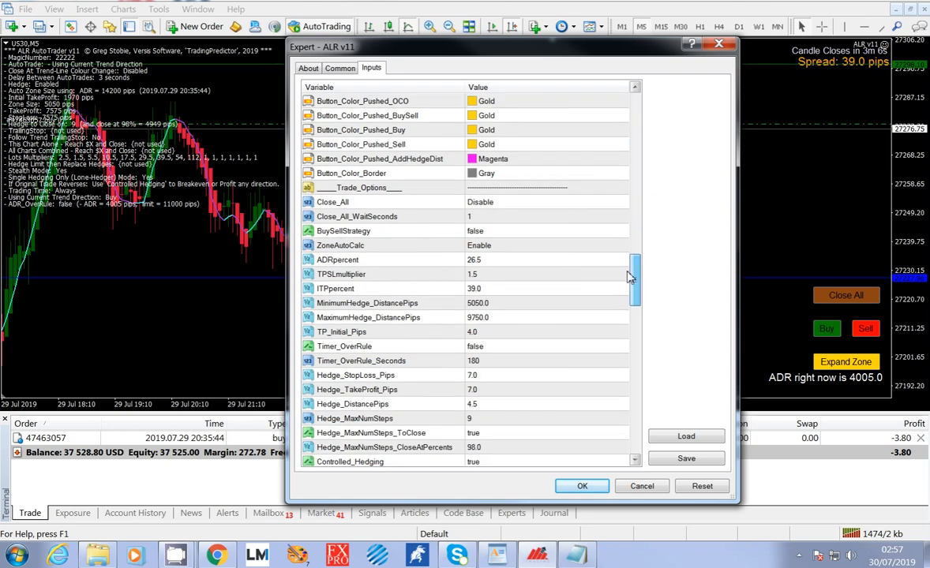
{"action": "left_click", "coordinate": [552, 230]}
{"action": "left_click", "coordinate": [557, 252]}
{"action": "left_click", "coordinate": [581, 486]}
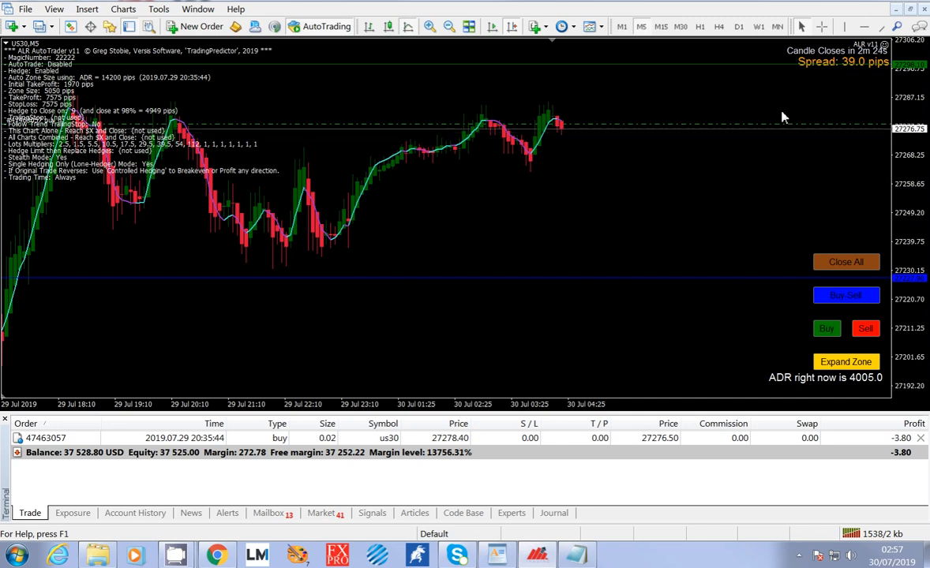
Reopen the expert's inputs, examine ZoneAutoCalc and the related zone inputs alongside the chart, and close the settings without changes.
{"action": "left_click", "coordinate": [884, 45]}
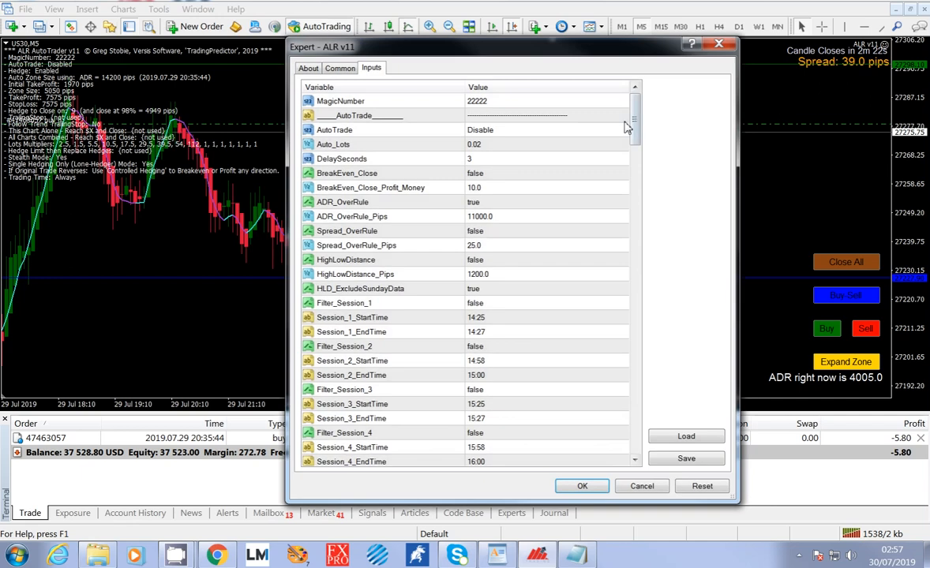
{"action": "left_click_drag", "start_coordinate": [635, 120], "coordinate": [641, 276]}
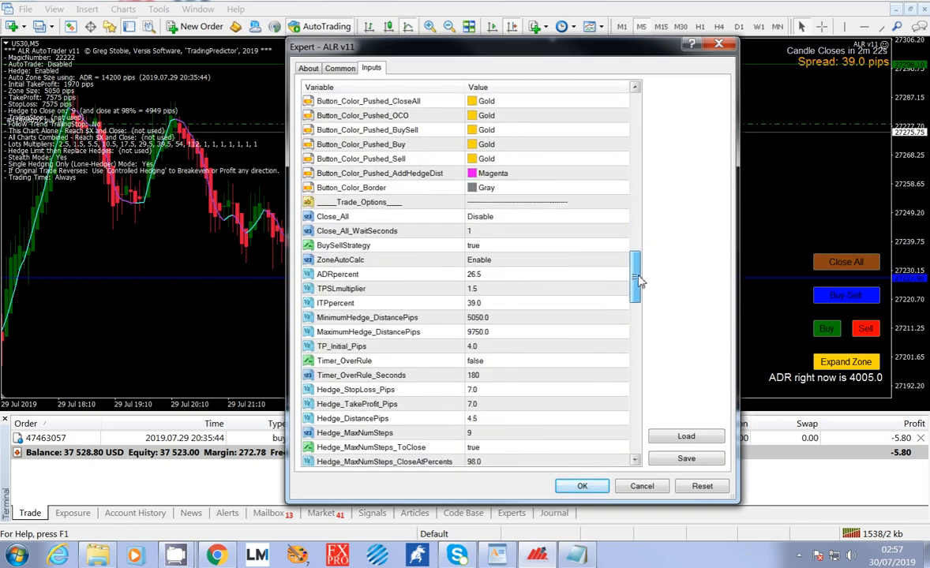
{"action": "left_click", "coordinate": [521, 262]}
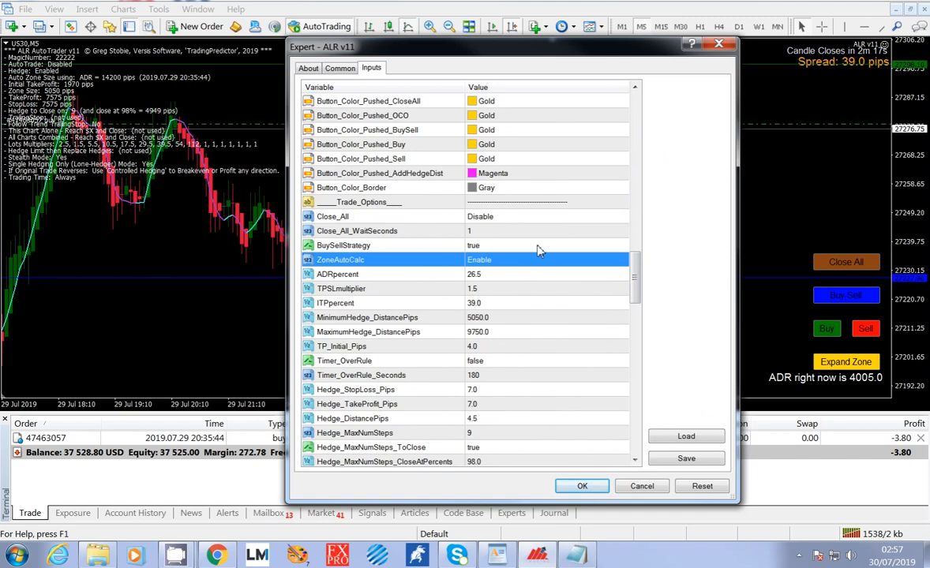
{"action": "scroll", "coordinate": [641, 276], "scroll_direction": "down", "scroll_amount": 1}
{"action": "scroll", "coordinate": [641, 276], "scroll_direction": "down", "scroll_amount": 1}
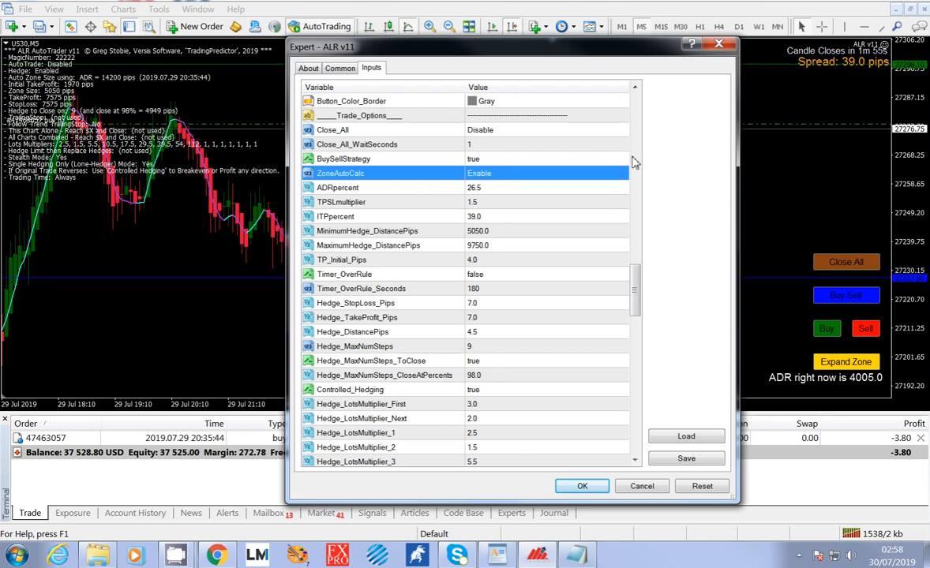
{"action": "left_click", "coordinate": [635, 88]}
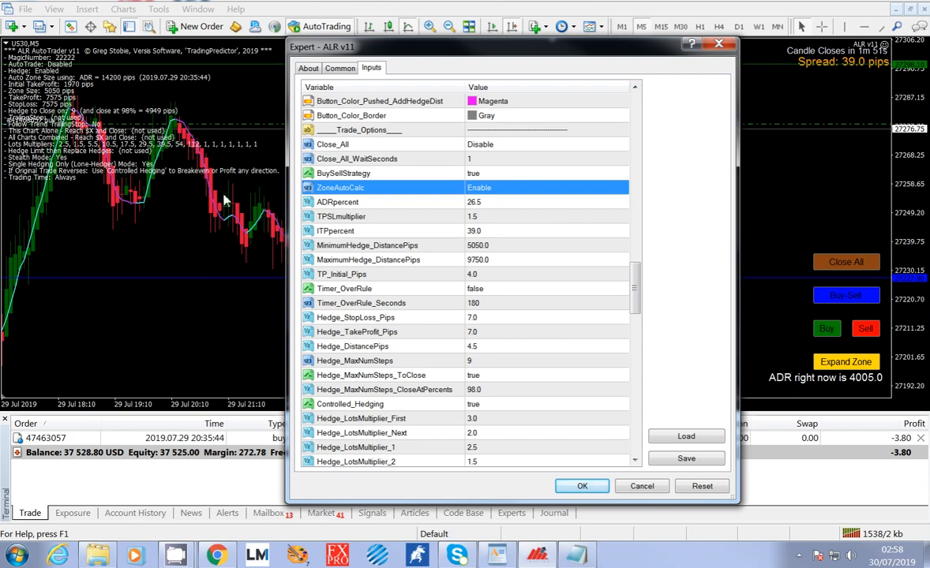
{"action": "left_click_drag", "start_coordinate": [363, 47], "coordinate": [467, 357]}
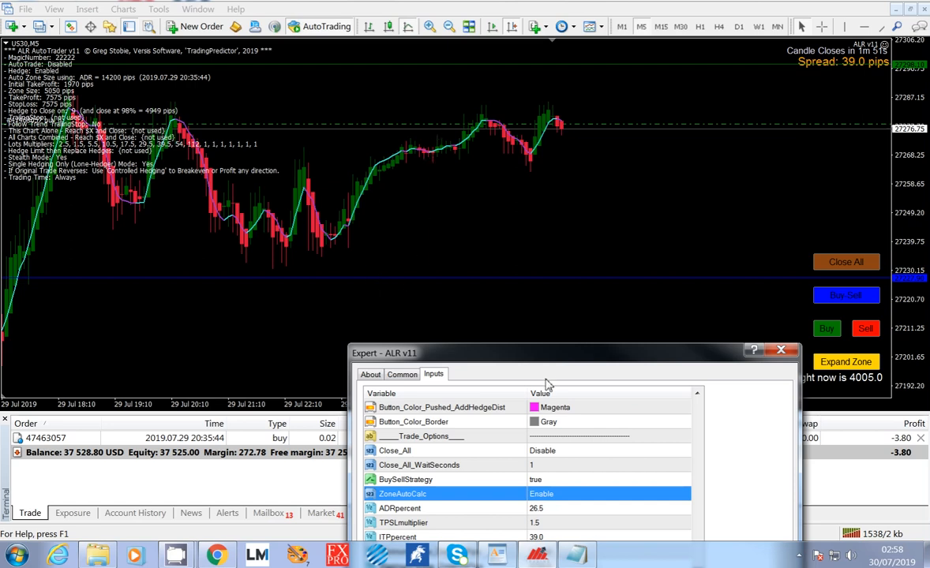
{"action": "left_click_drag", "start_coordinate": [505, 352], "coordinate": [472, 45]}
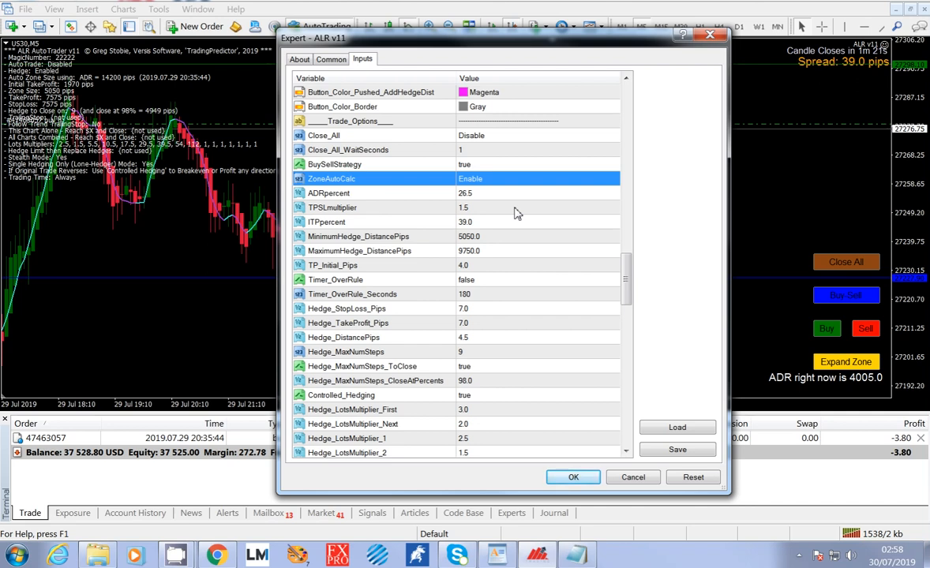
{"action": "left_click_drag", "start_coordinate": [428, 41], "coordinate": [569, 331]}
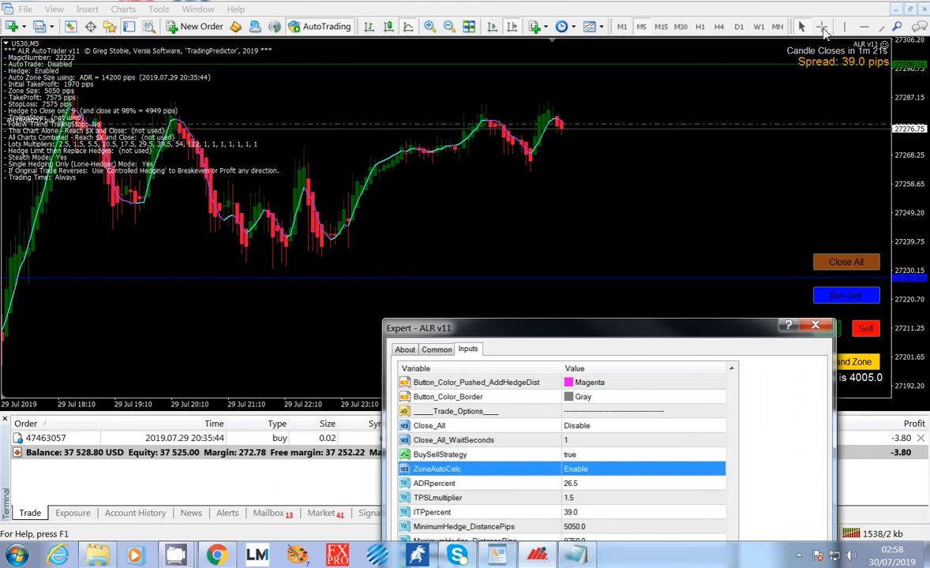
{"action": "left_click", "coordinate": [814, 325]}
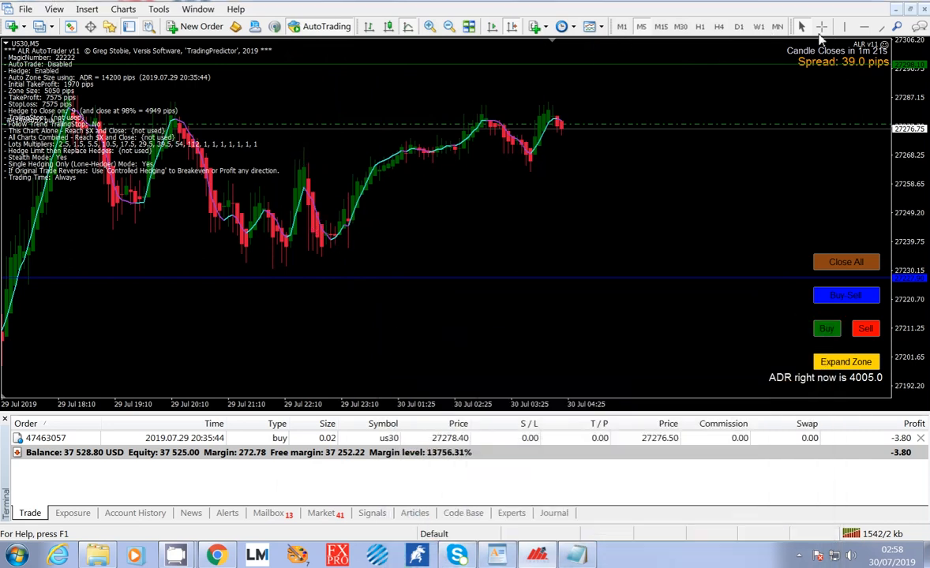
Measure the price swings with the crosshair, from the 22:50 and 20:35 highs on 29 July down to the lows that follow them.
{"action": "left_click", "coordinate": [821, 26]}
{"action": "left_click_drag", "start_coordinate": [303, 152], "coordinate": [320, 260]}
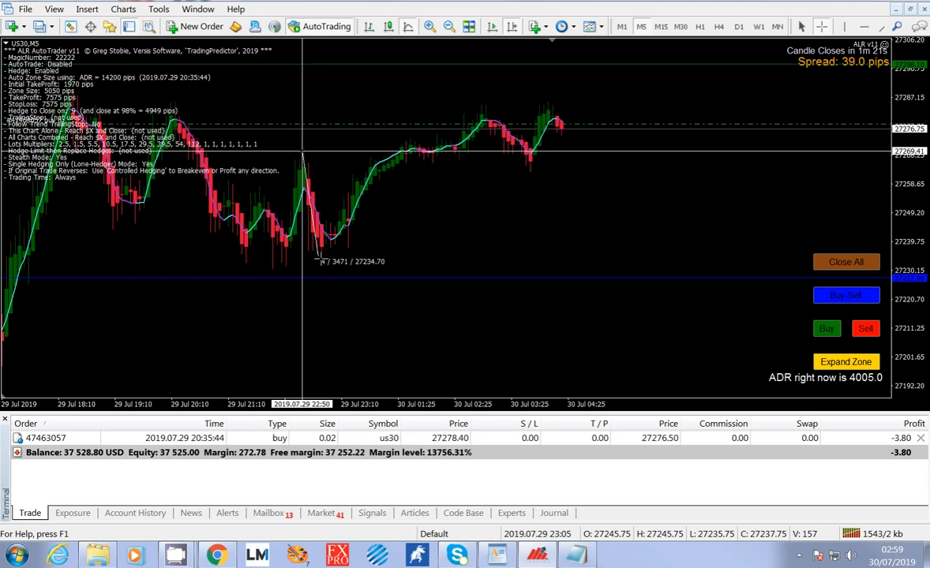
{"action": "left_click_drag", "start_coordinate": [319, 260], "coordinate": [322, 243]}
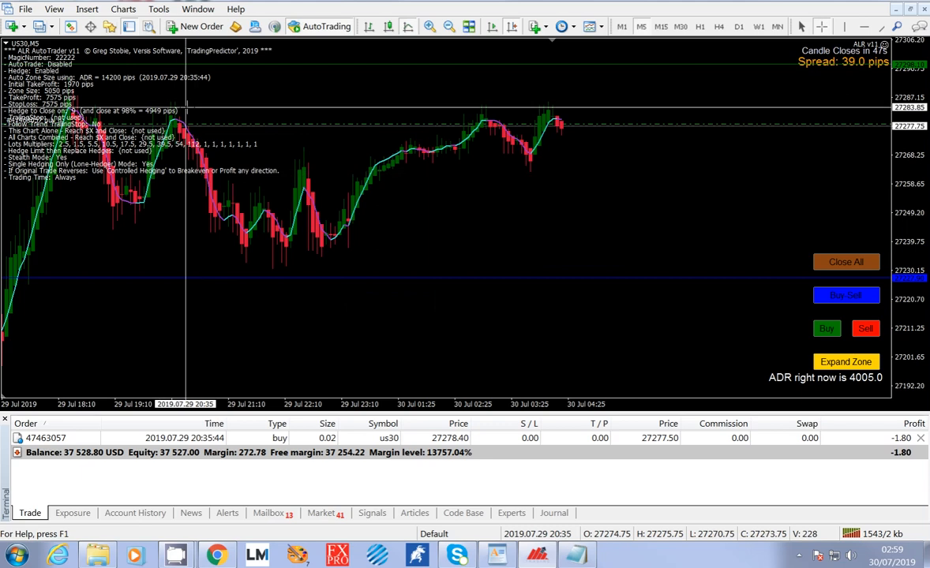
{"action": "left_click_drag", "start_coordinate": [179, 109], "coordinate": [266, 266]}
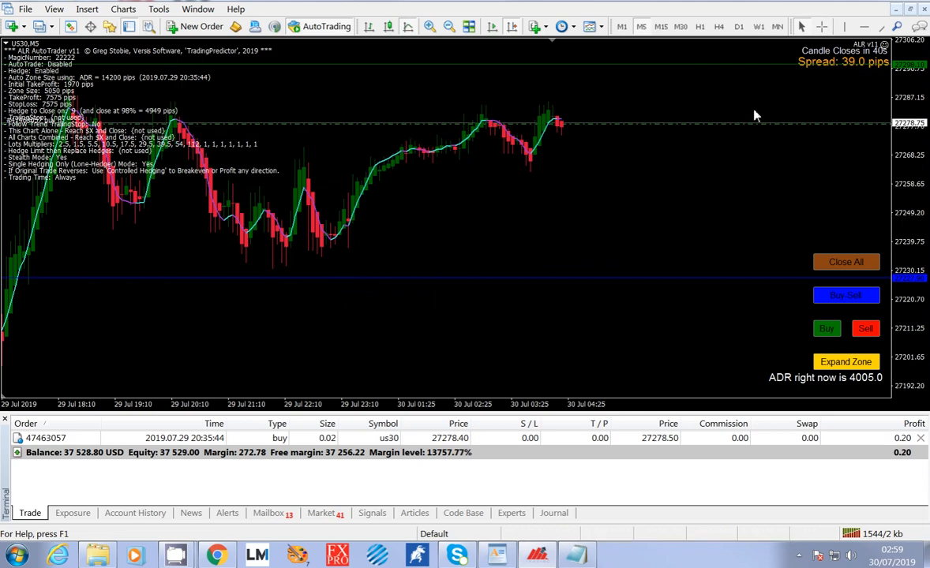
Measure the distance with the crosshair from the open buy trade's price line down to the blue zone line.
{"action": "left_click", "coordinate": [821, 26]}
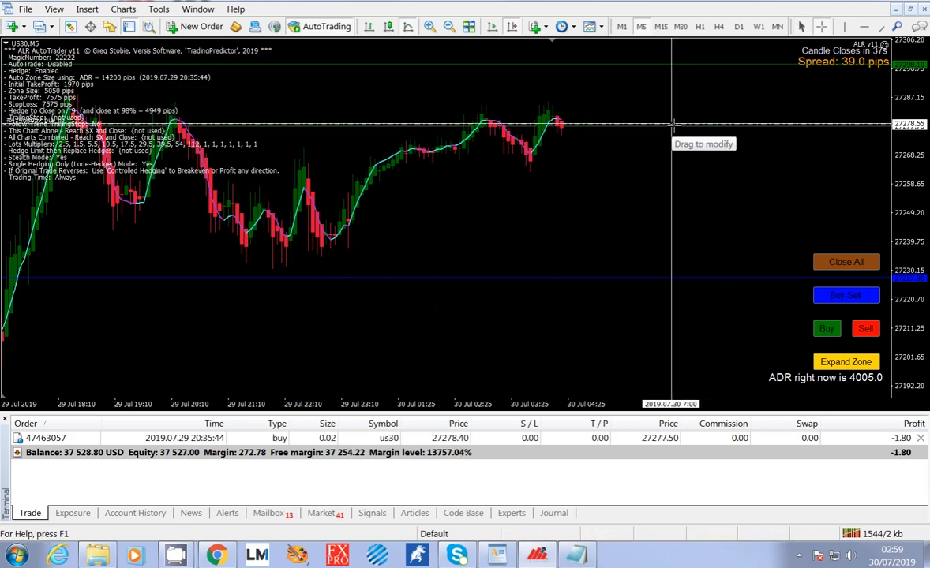
{"action": "left_click_drag", "start_coordinate": [671, 128], "coordinate": [654, 279]}
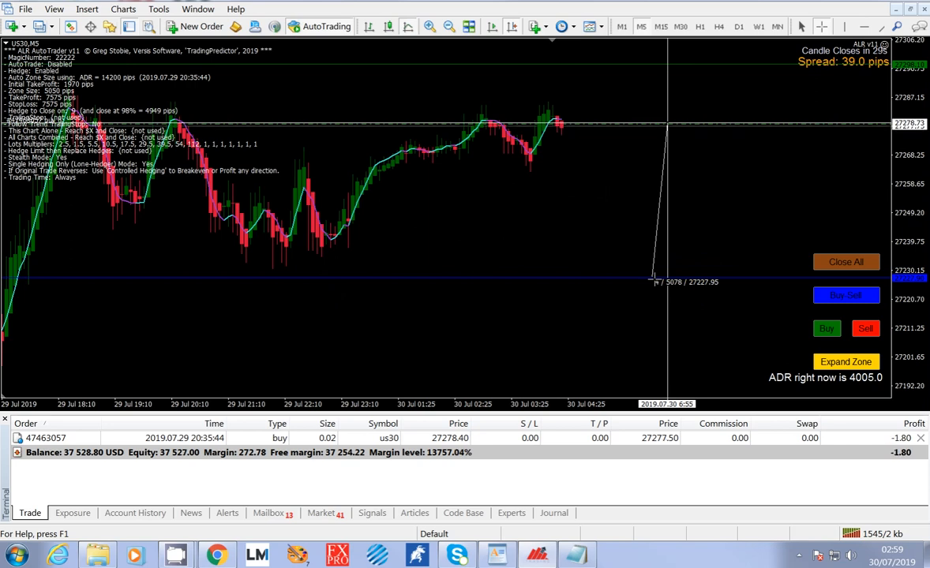
{"action": "left_click_drag", "start_coordinate": [654, 278], "coordinate": [654, 278]}
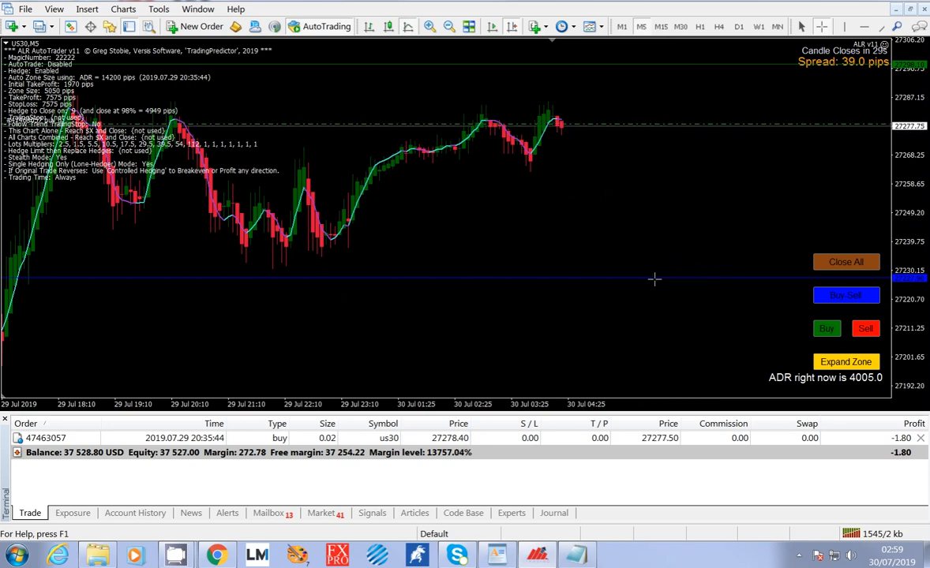
Reopen the ALR v11 expert's inputs and examine ADRpercent and TPSLmultiplier in the Trade_Options section alongside the chart.
{"action": "double_click", "coordinate": [885, 47]}
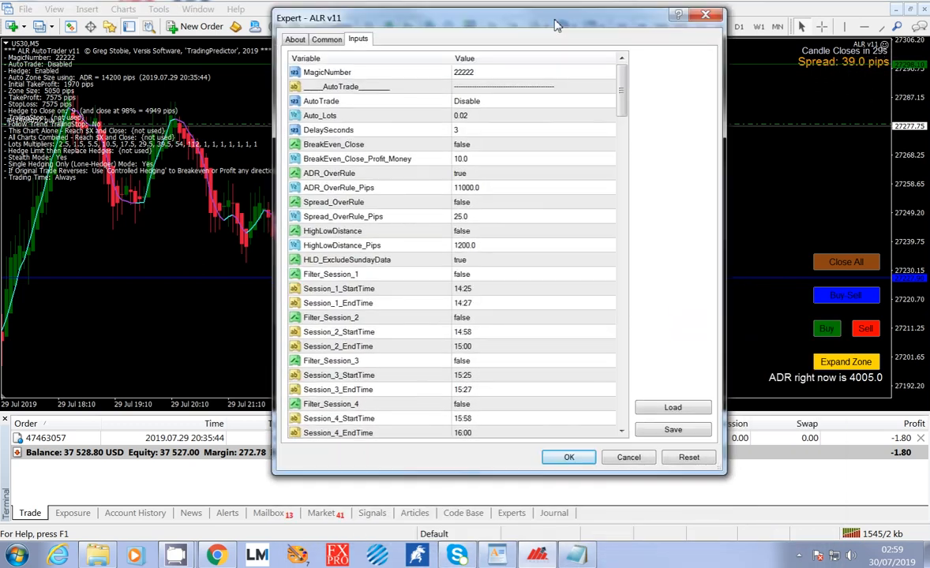
{"action": "left_click_drag", "start_coordinate": [615, 88], "coordinate": [600, 251]}
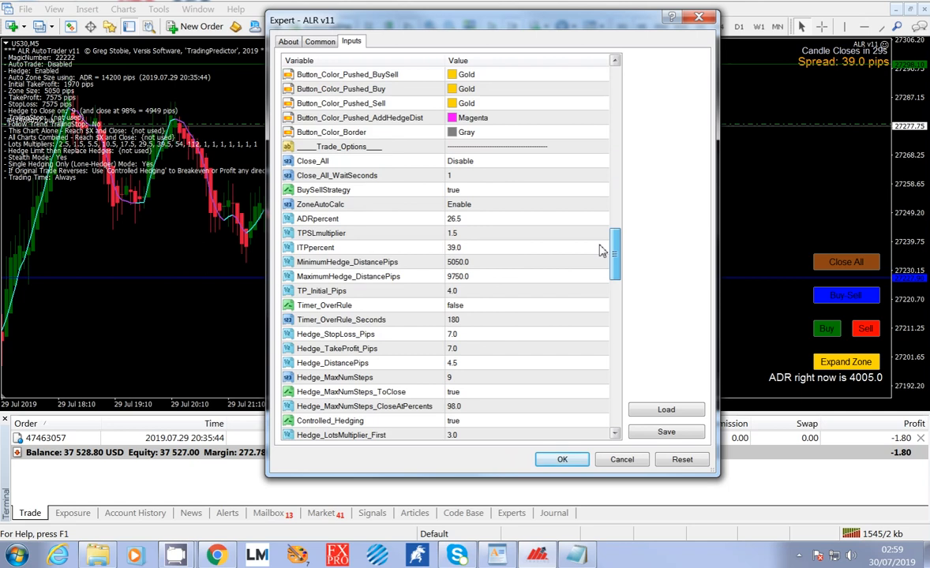
{"action": "left_click", "coordinate": [483, 221]}
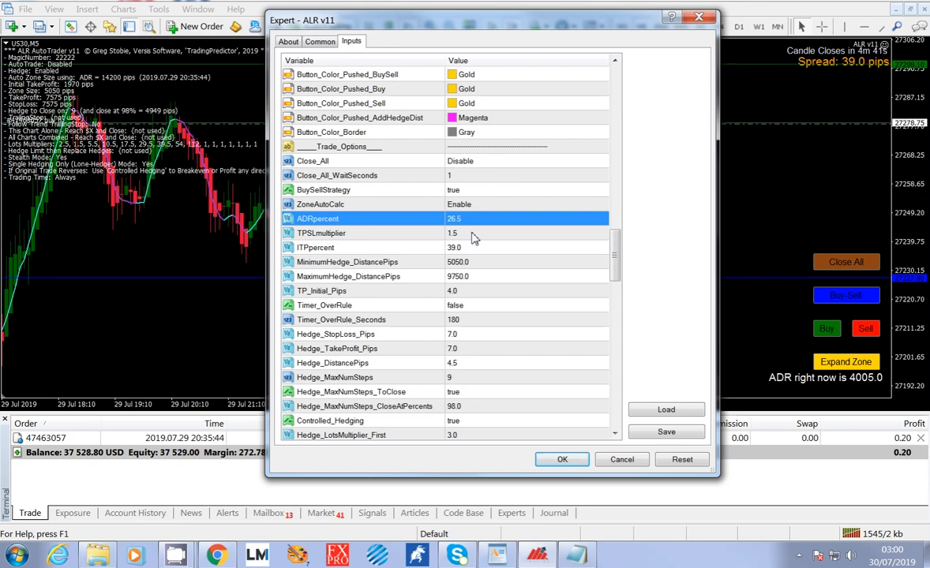
{"action": "left_click", "coordinate": [473, 238]}
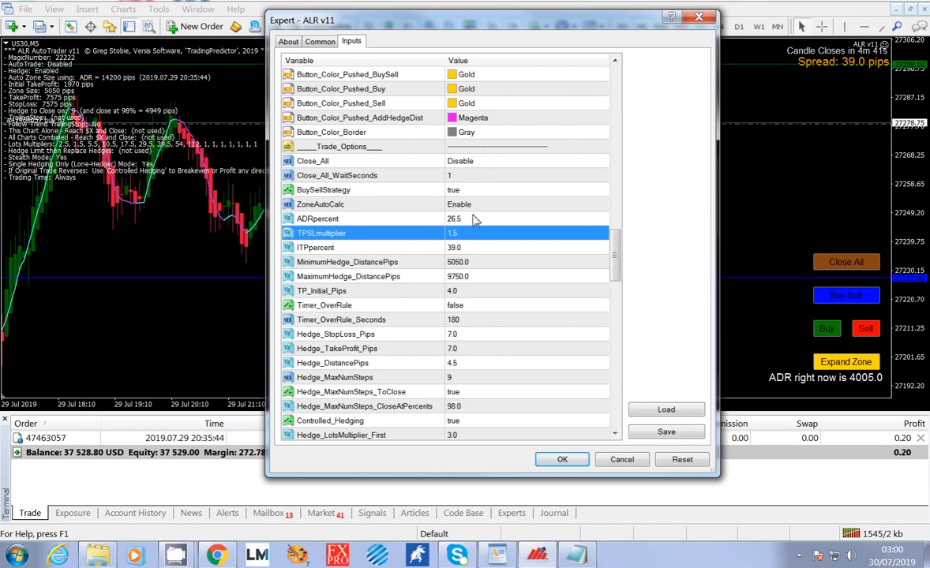
{"action": "left_click_drag", "start_coordinate": [485, 20], "coordinate": [698, 256]}
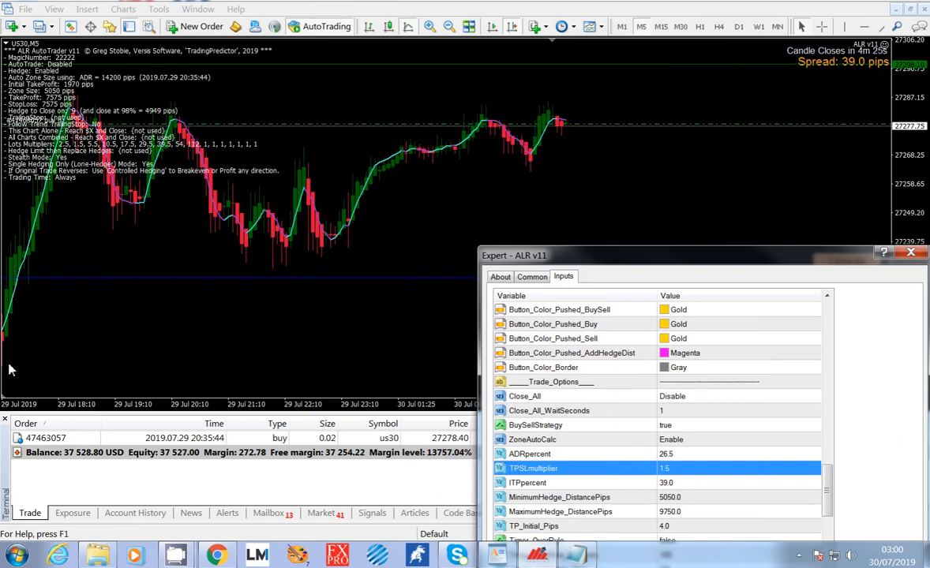
{"action": "left_click_drag", "start_coordinate": [574, 254], "coordinate": [430, 141]}
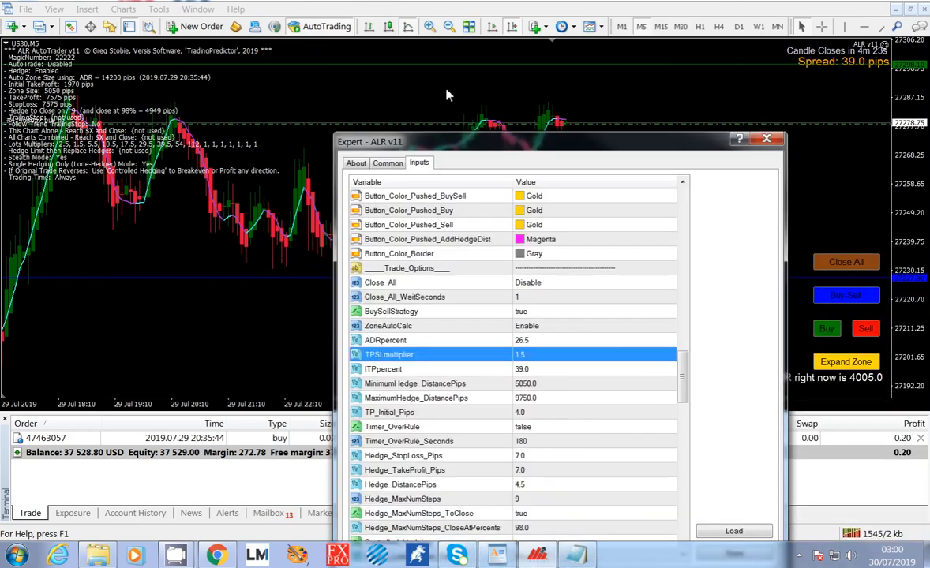
{"action": "left_click_drag", "start_coordinate": [447, 95], "coordinate": [409, 44]}
Compare the ADRpercent, TPSLmultiplier and ITPpercent inputs in the Trade_Options section.
{"action": "left_click", "coordinate": [497, 243]}
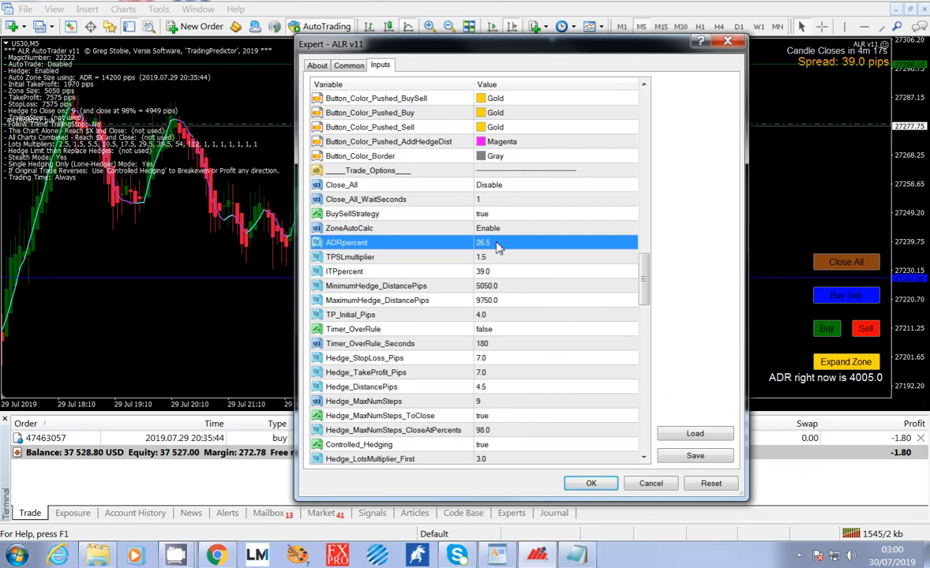
{"action": "left_click", "coordinate": [513, 258]}
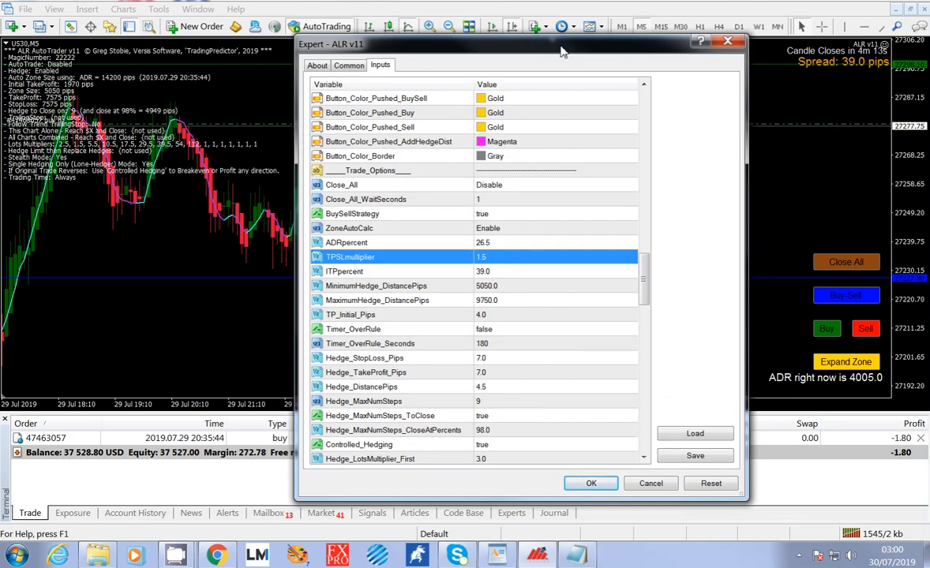
{"action": "left_click_drag", "start_coordinate": [562, 50], "coordinate": [535, 32]}
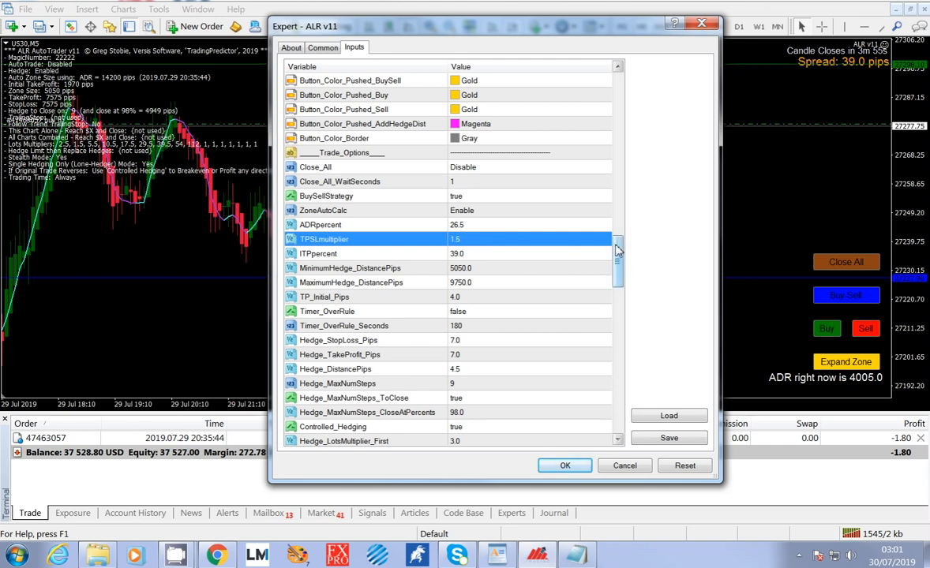
{"action": "mouse_move", "coordinate": [618, 251]}
{"action": "left_mouse_down"}
{"action": "mouse_move", "coordinate": [618, 263]}
{"action": "mouse_move", "coordinate": [617, 239]}
{"action": "mouse_move", "coordinate": [616, 251]}
{"action": "left_mouse_up"}
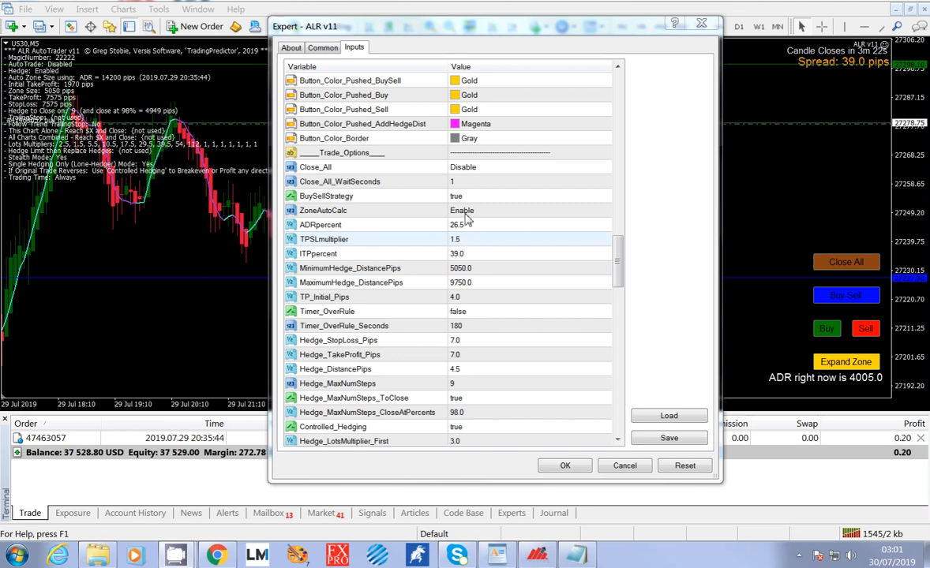
{"action": "left_click", "coordinate": [476, 255]}
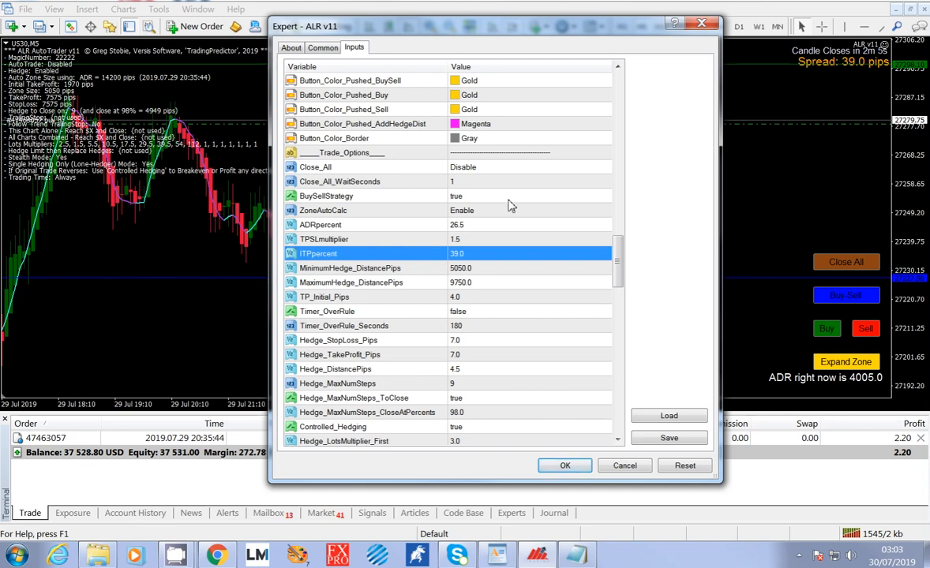
Look through the available AutoTrade modes and leave the option on Disable.
{"action": "left_click_drag", "start_coordinate": [618, 251], "coordinate": [614, 93]}
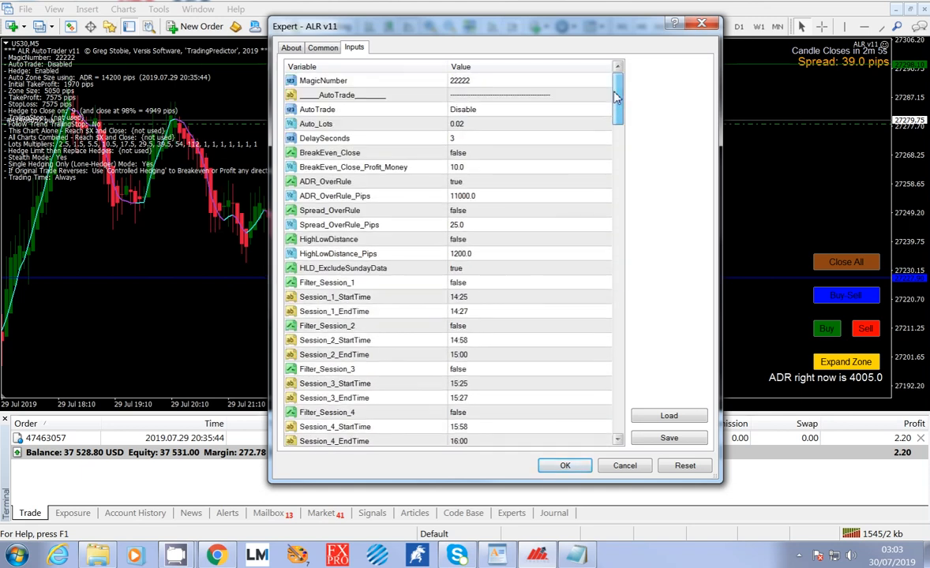
{"action": "double_click", "coordinate": [601, 114]}
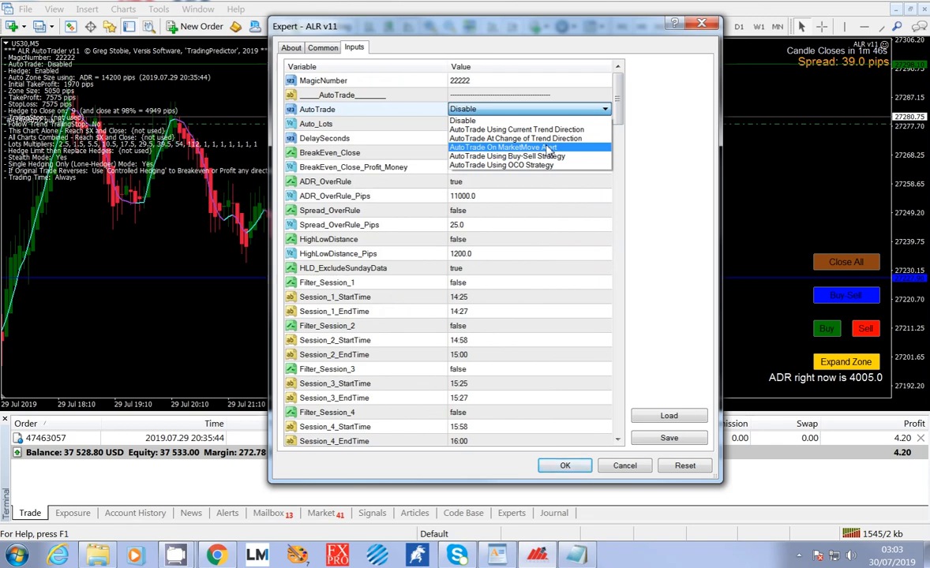
{"action": "left_click", "coordinate": [506, 120]}
Review the ZoneAutoCalc, ADRpercent, TPSLmultiplier and ITPpercent inputs one after another.
{"action": "left_click_drag", "start_coordinate": [620, 99], "coordinate": [514, 253]}
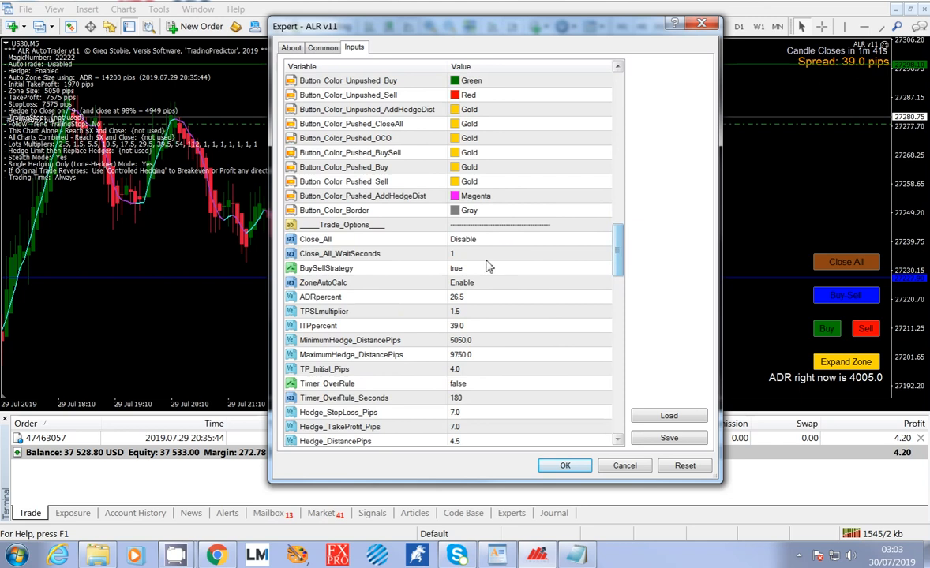
{"action": "left_click", "coordinate": [490, 284]}
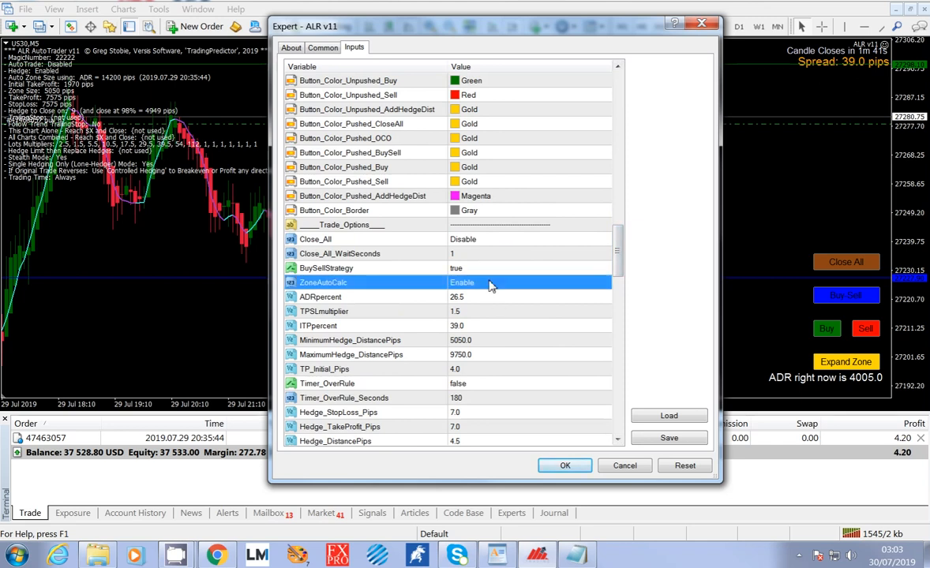
{"action": "left_click", "coordinate": [484, 299]}
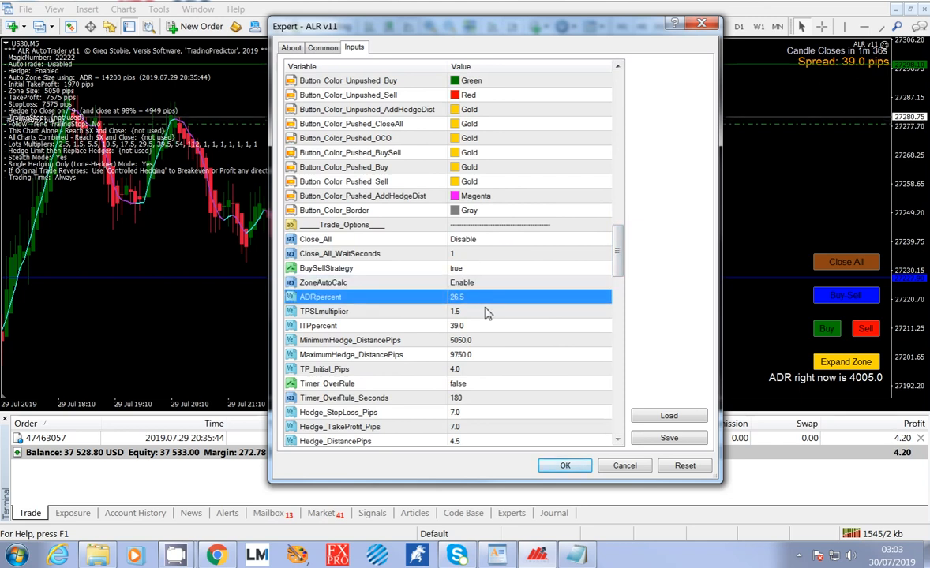
{"action": "left_click", "coordinate": [486, 313]}
{"action": "left_click", "coordinate": [490, 326]}
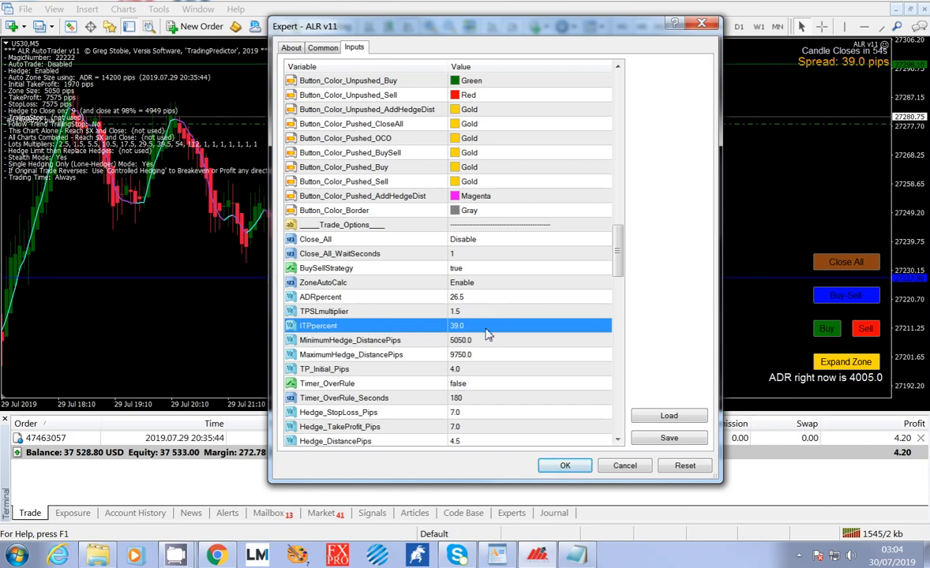
Uncover the chart to examine the price action and zone lines in relation to ITPpercent, and bring the settings dialog back.
{"action": "left_click_drag", "start_coordinate": [499, 32], "coordinate": [567, 169]}
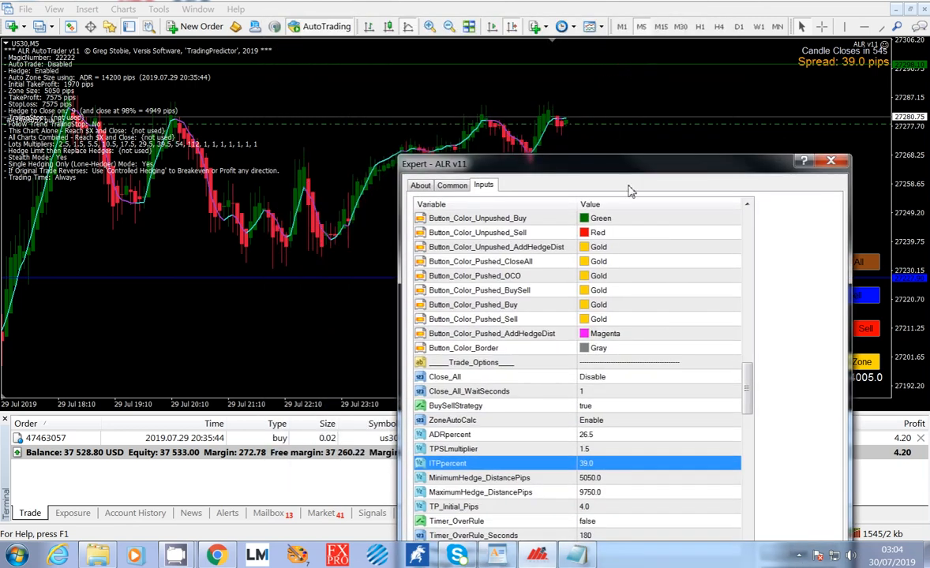
{"action": "left_click_drag", "start_coordinate": [630, 169], "coordinate": [745, 83]}
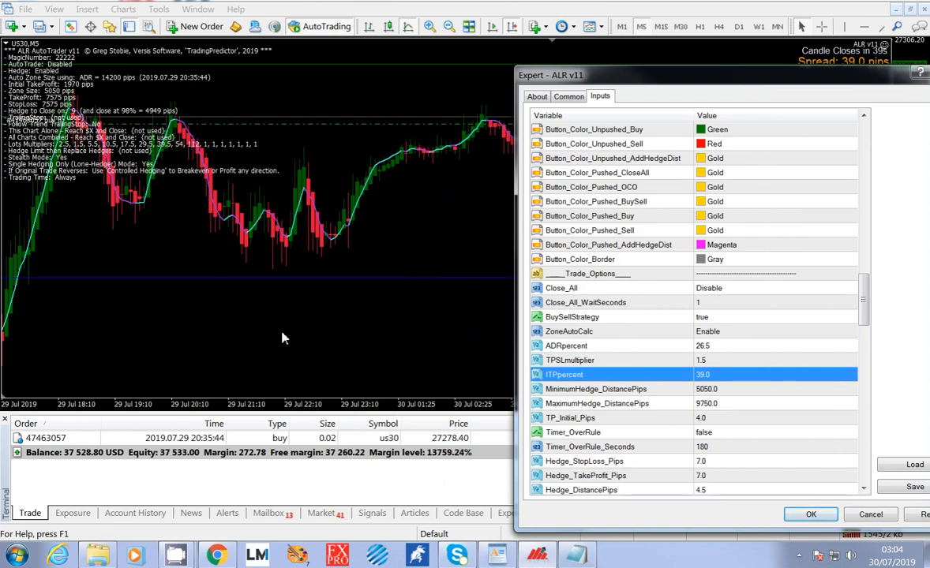
{"action": "left_click_drag", "start_coordinate": [645, 78], "coordinate": [929, 106]}
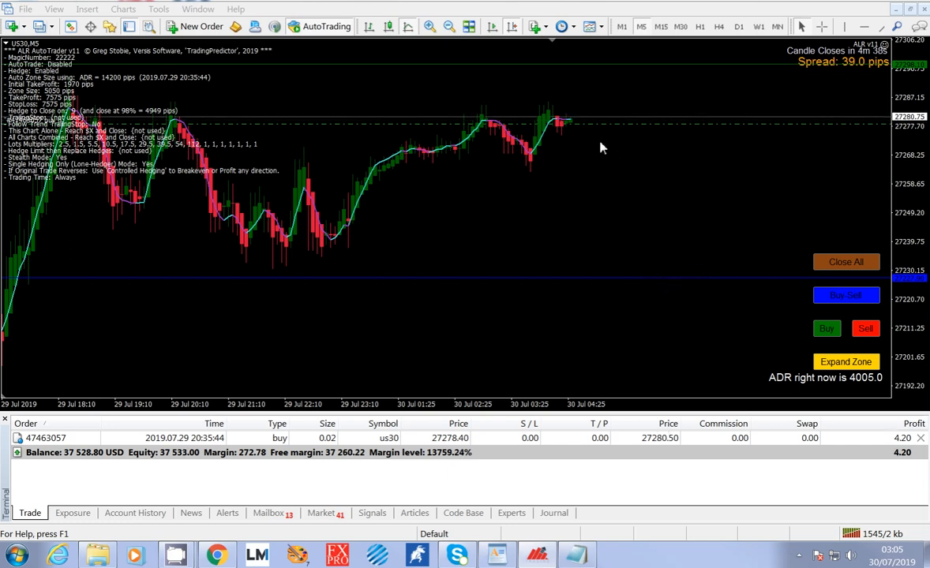
{"action": "left_click_drag", "start_coordinate": [929, 27], "coordinate": [417, 35]}
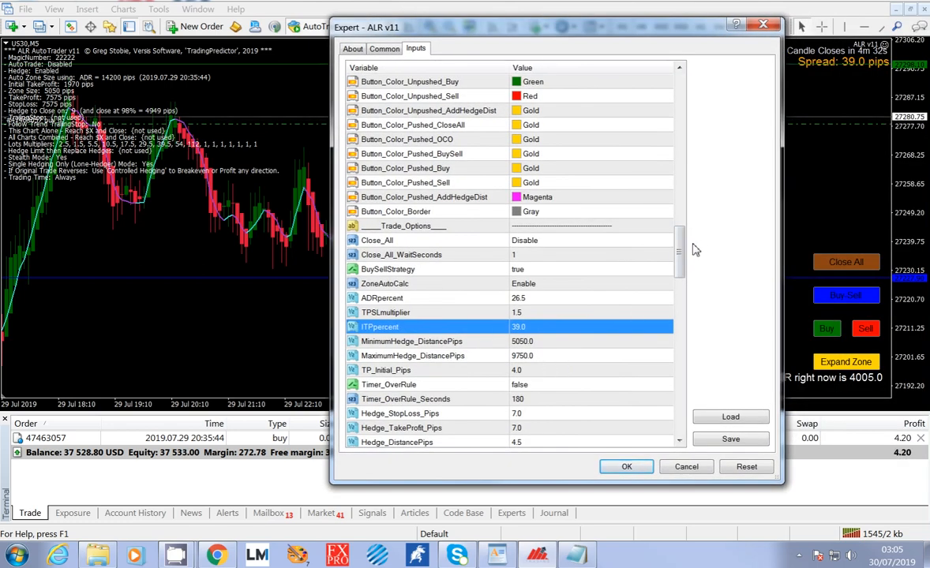
Examine TPSLmultiplier and ITPpercent against the chart's zone lines, and close the expert's settings without changes.
{"action": "left_click", "coordinate": [522, 313]}
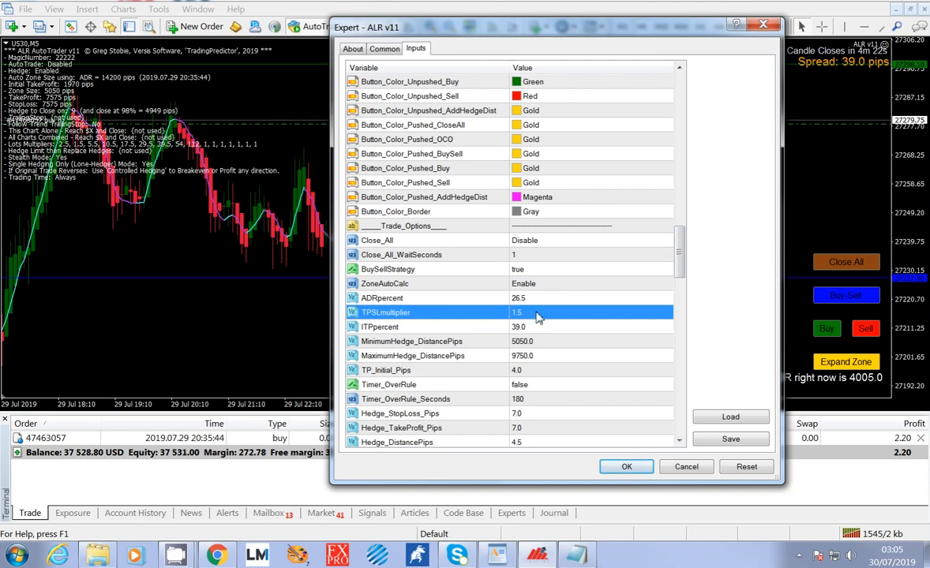
{"action": "left_click_drag", "start_coordinate": [634, 30], "coordinate": [929, 68]}
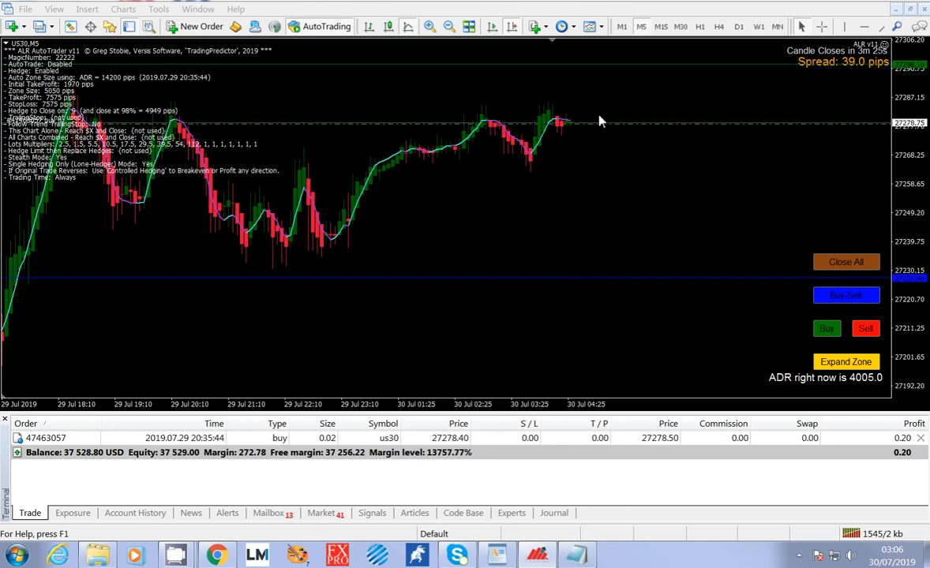
{"action": "left_click_drag", "start_coordinate": [589, 0], "coordinate": [607, 11]}
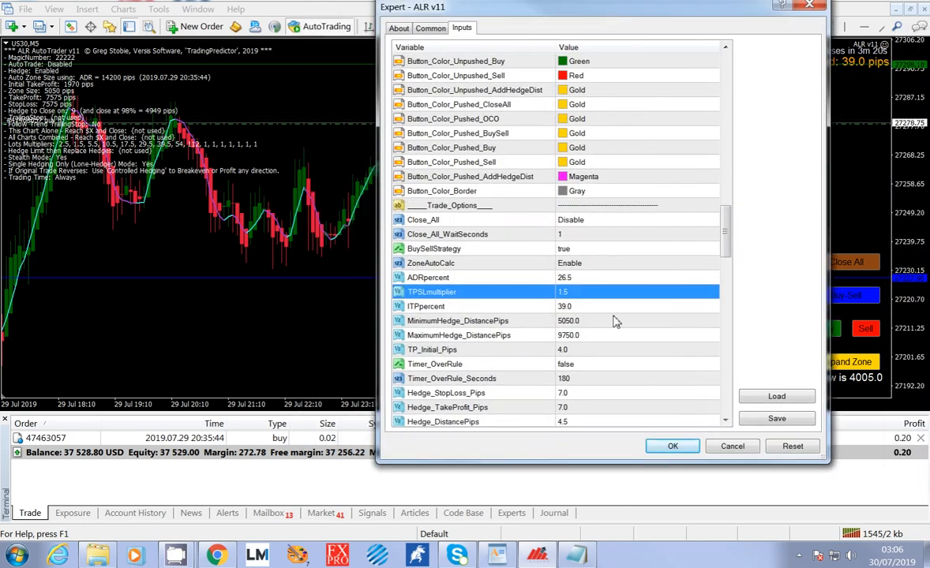
{"action": "left_click_drag", "start_coordinate": [727, 215], "coordinate": [730, 247]}
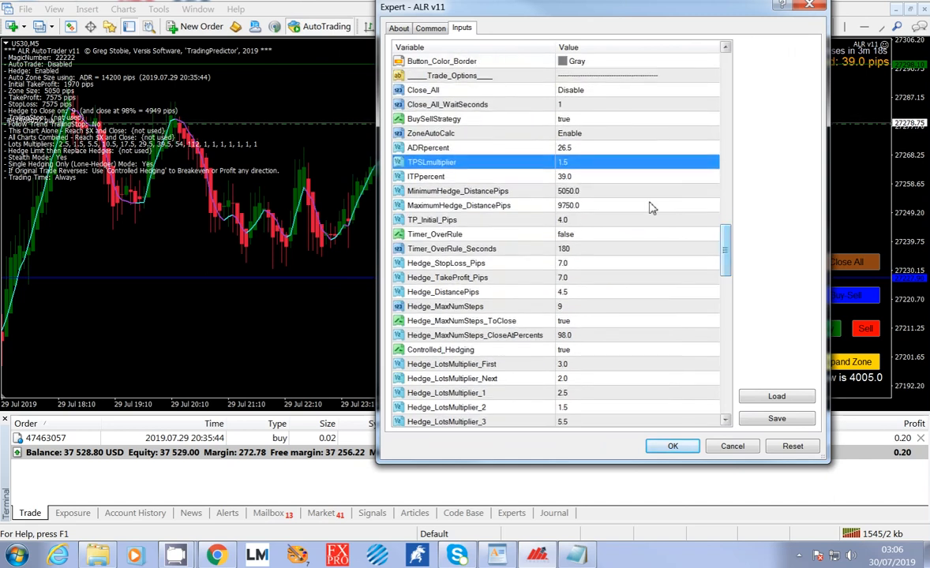
{"action": "left_click", "coordinate": [588, 179]}
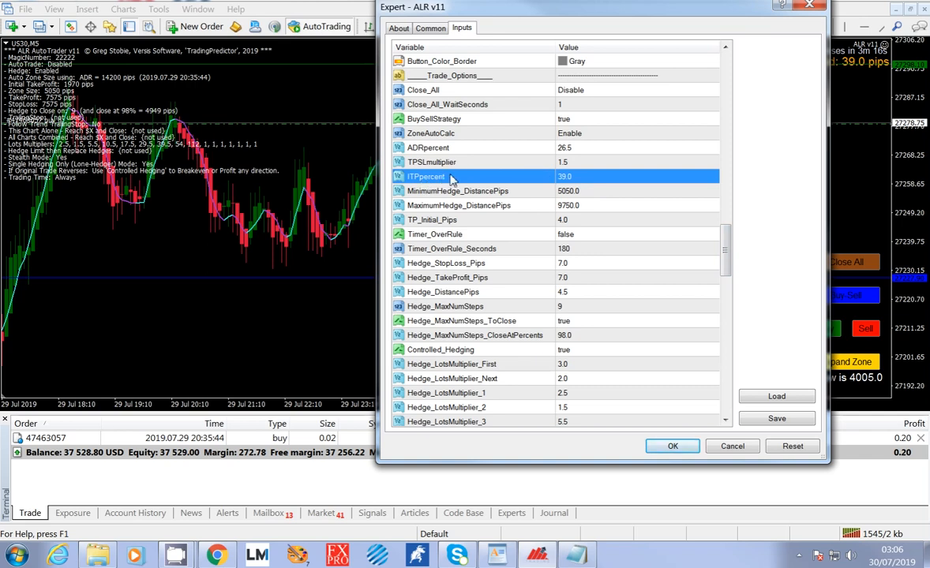
{"action": "left_click", "coordinate": [584, 164]}
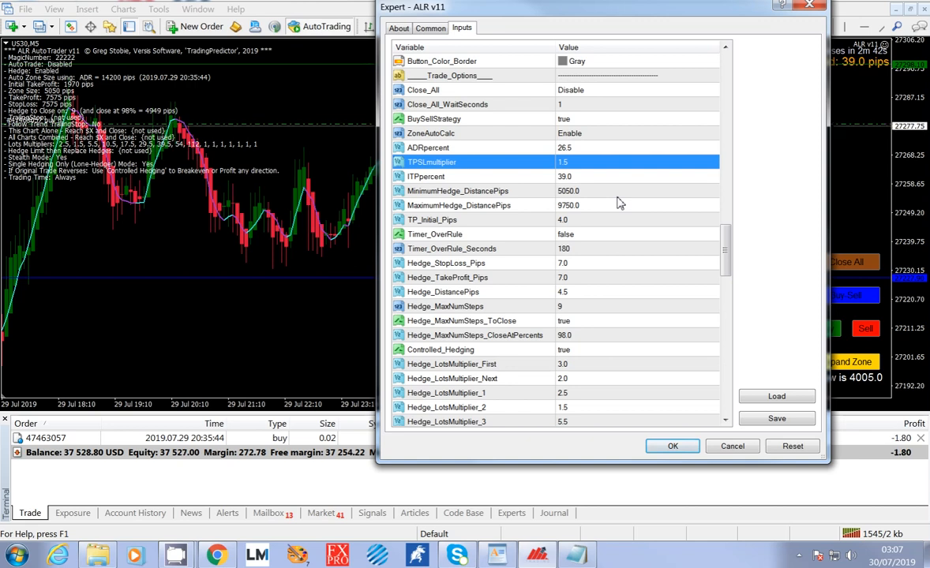
{"action": "left_click", "coordinate": [724, 450]}
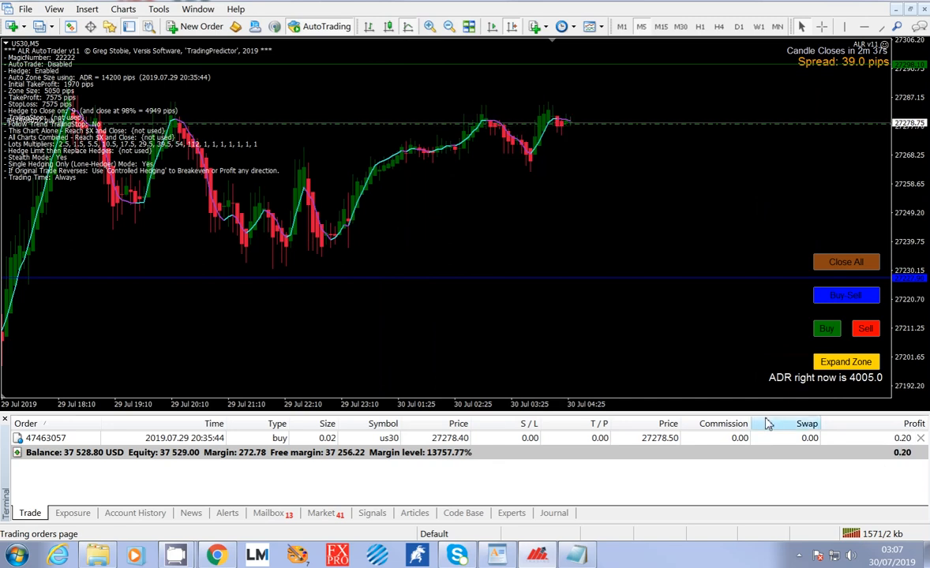
Enlarge the trade terminal below the US30 chart.
{"action": "left_click_drag", "start_coordinate": [766, 419], "coordinate": [750, 353]}
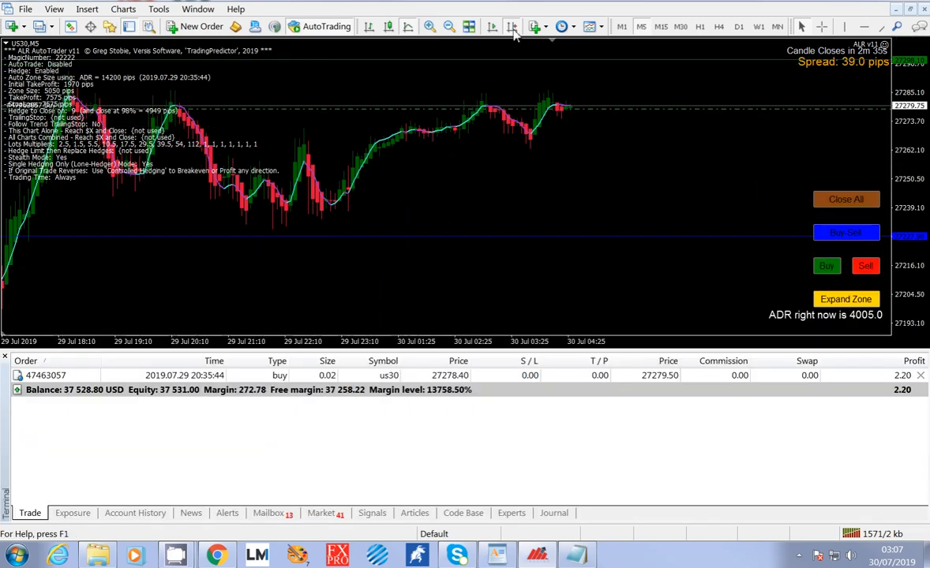
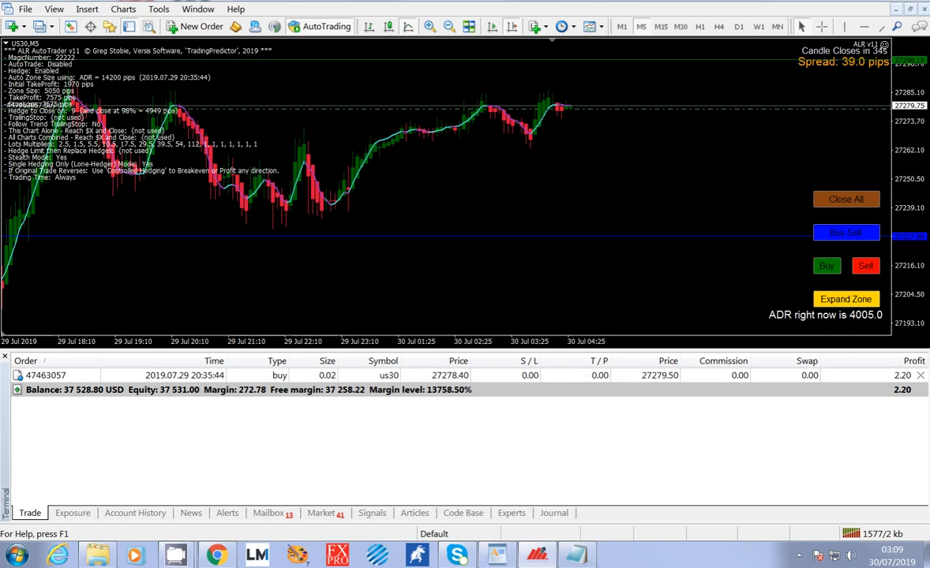
Open the ALR v11 expert's inputs and review ADRpercent, TPSLmultiplier, ITPpercent, the minimum and maximum hedge distances, and TP_Initial_Pips.
{"action": "double_click", "coordinate": [885, 47]}
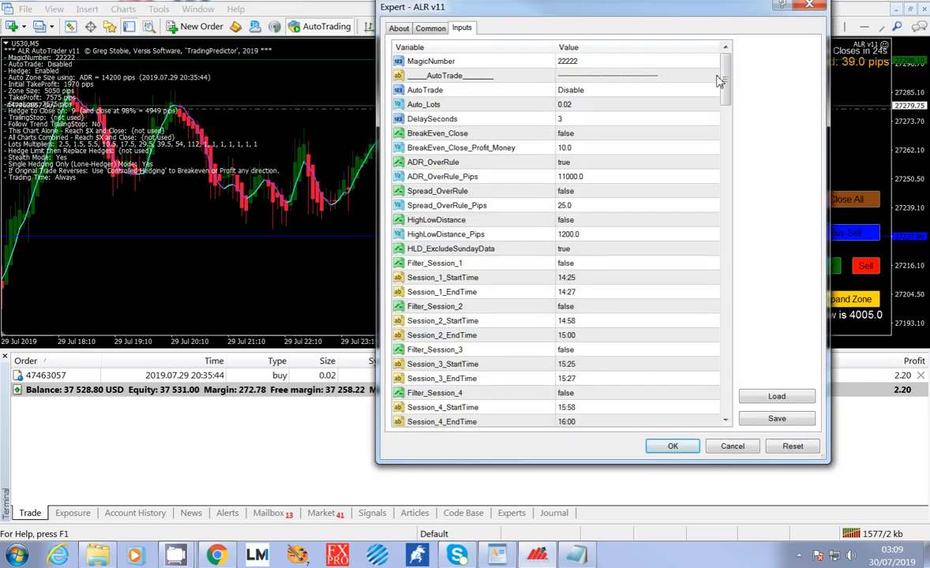
{"action": "left_click_drag", "start_coordinate": [725, 79], "coordinate": [735, 245]}
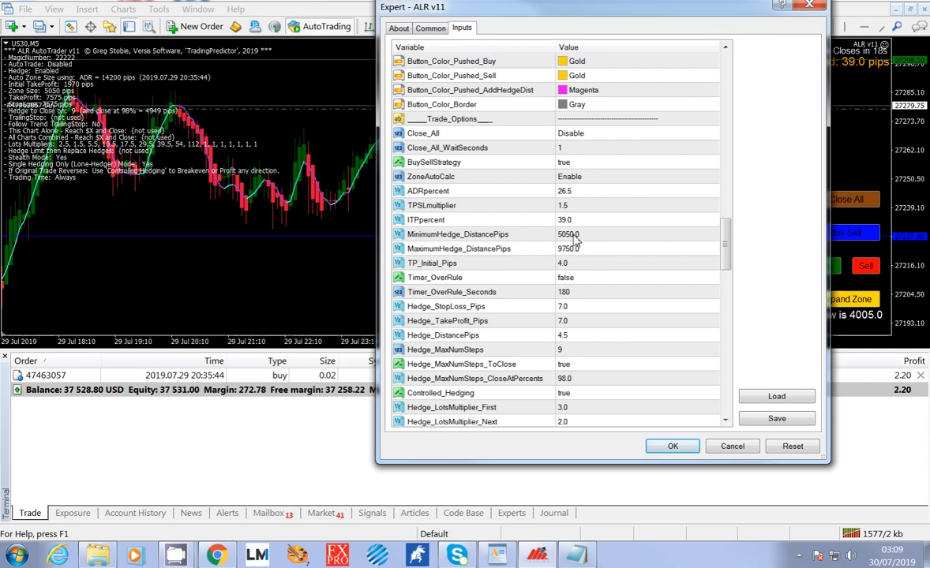
{"action": "left_click", "coordinate": [581, 205]}
{"action": "left_click", "coordinate": [569, 221]}
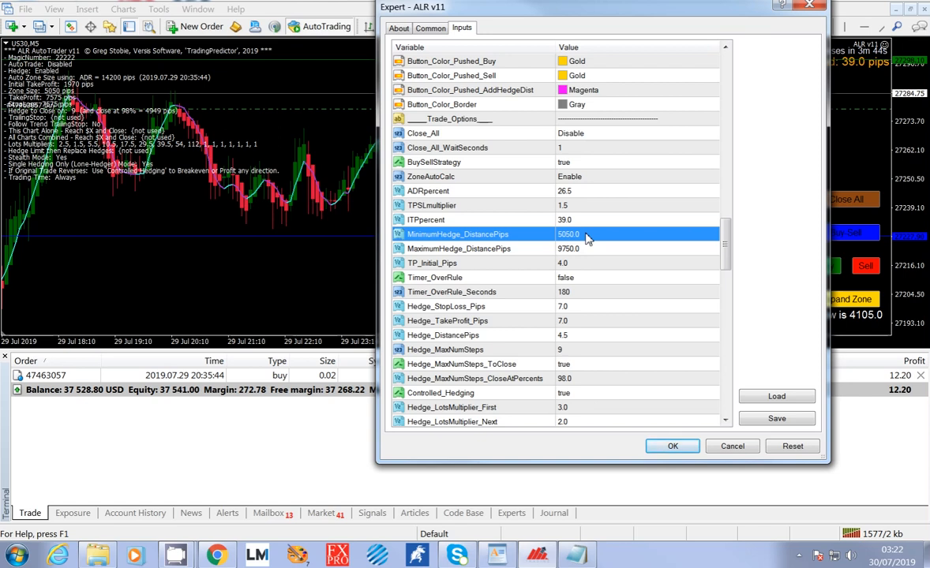
{"action": "left_click", "coordinate": [585, 250]}
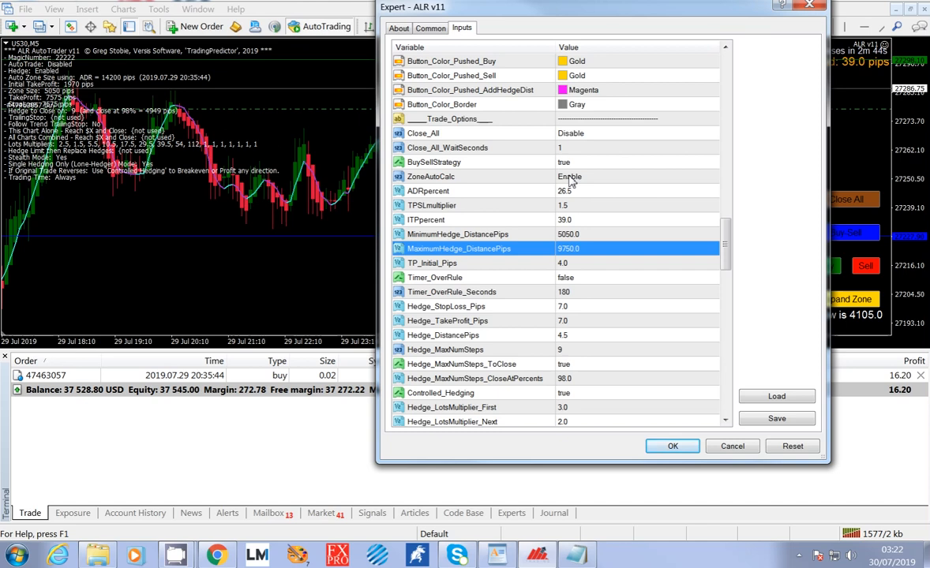
{"action": "left_click", "coordinate": [584, 266]}
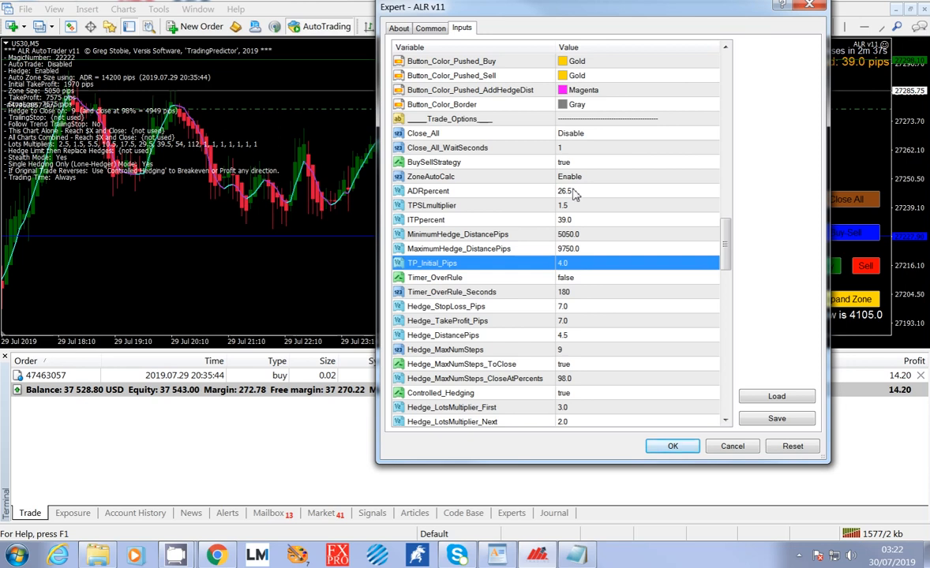
{"action": "left_click", "coordinate": [575, 192]}
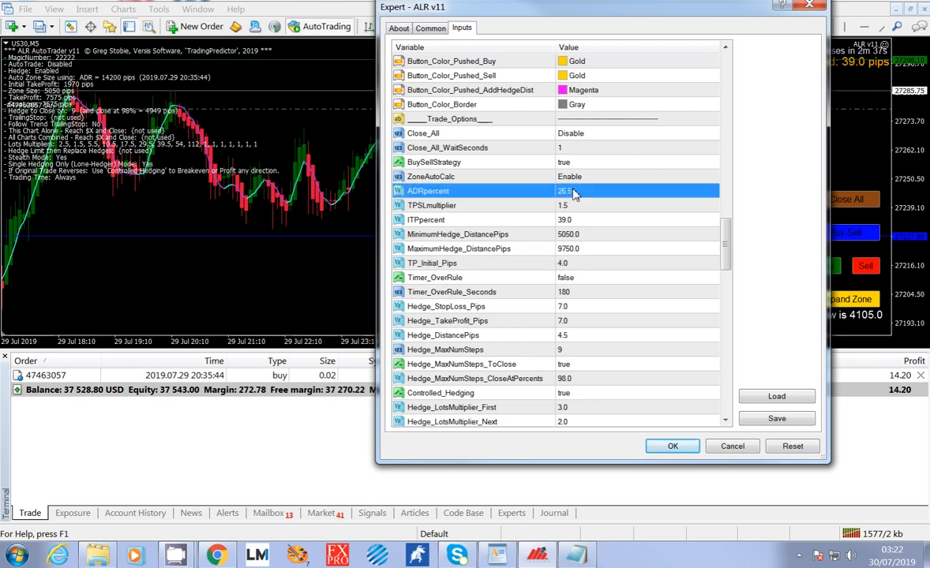
{"action": "left_click", "coordinate": [588, 265]}
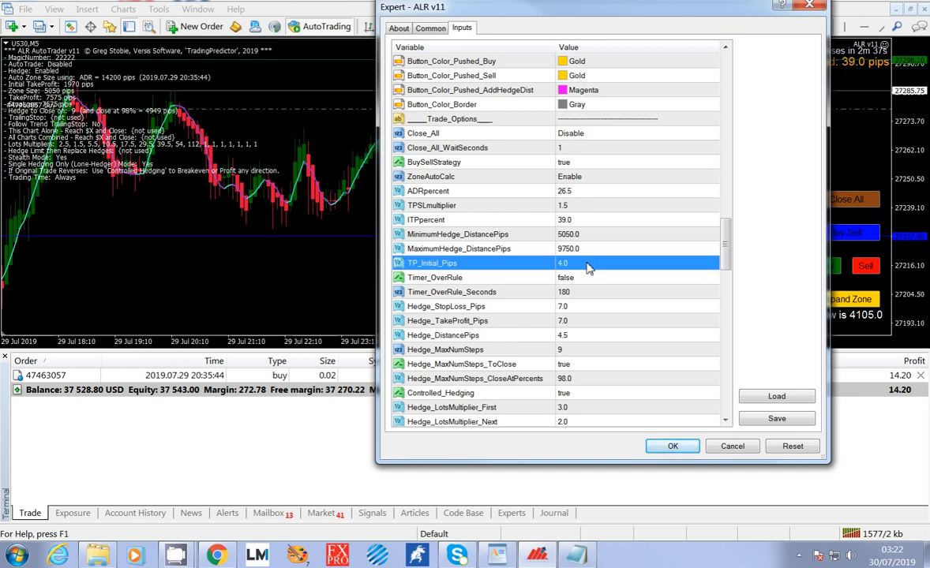
Set ZoneAutoCalc to Disable in the Trade_Options inputs.
{"action": "left_click", "coordinate": [577, 179]}
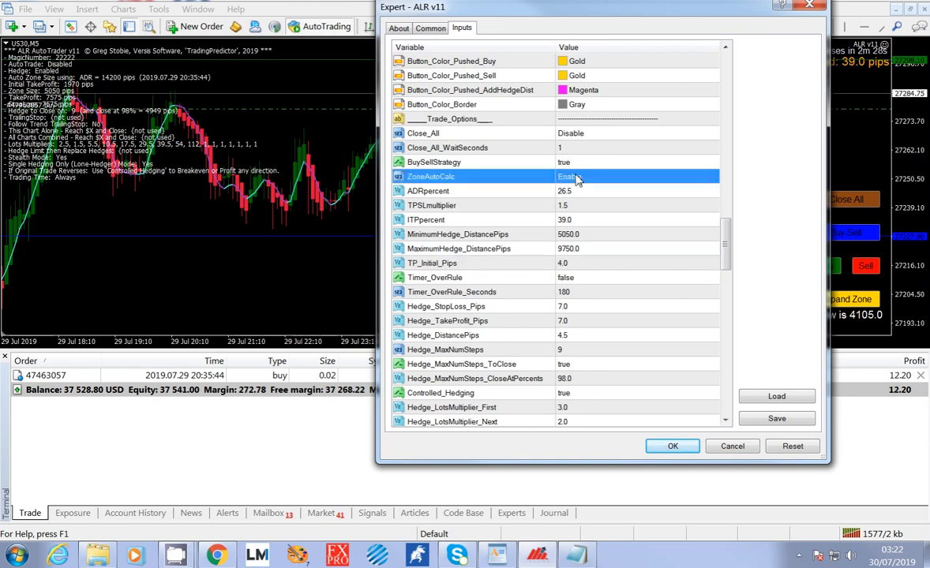
{"action": "left_click", "coordinate": [580, 180]}
{"action": "left_click", "coordinate": [580, 180]}
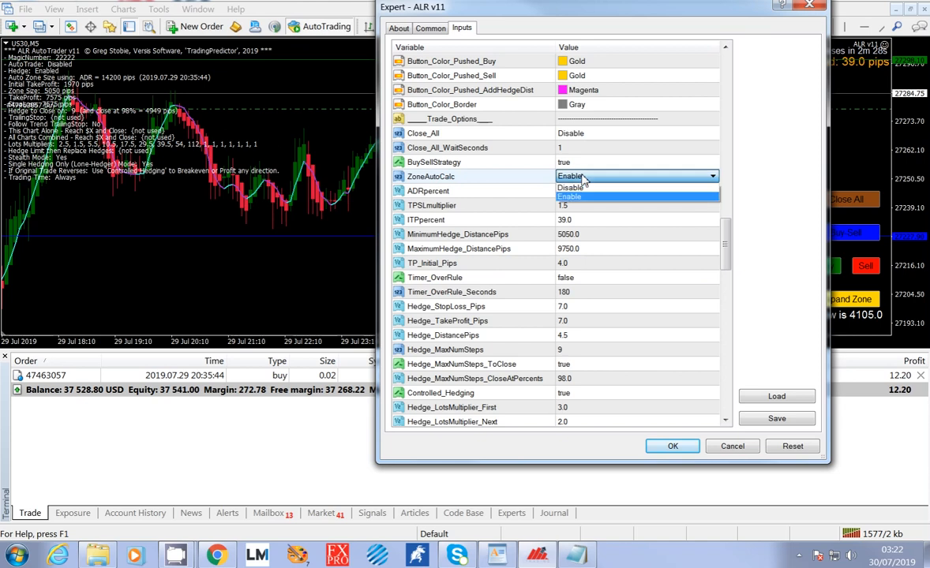
{"action": "left_click", "coordinate": [582, 188]}
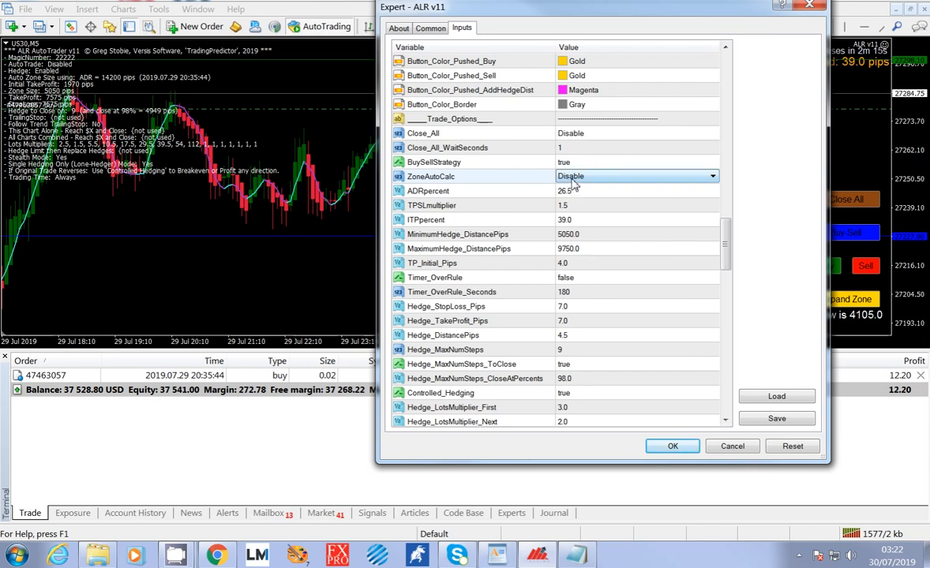
Examine the manual zone inputs TP_Initial_Pips, Hedge_StopLoss_Pips, Hedge_TakeProfit_Pips and Hedge_DistancePips, ending on Hedge_MaxNumSteps.
{"action": "left_click", "coordinate": [596, 270]}
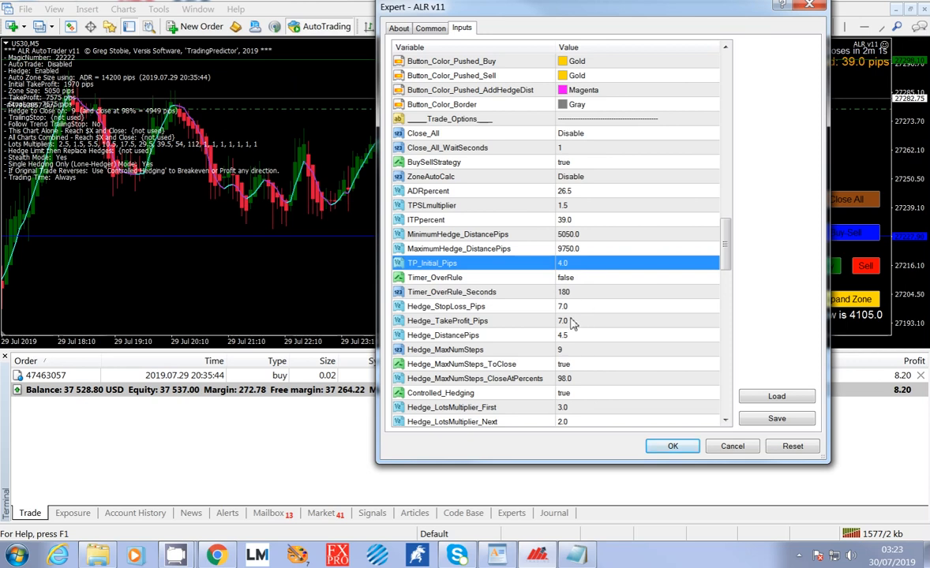
{"action": "left_click", "coordinate": [575, 308]}
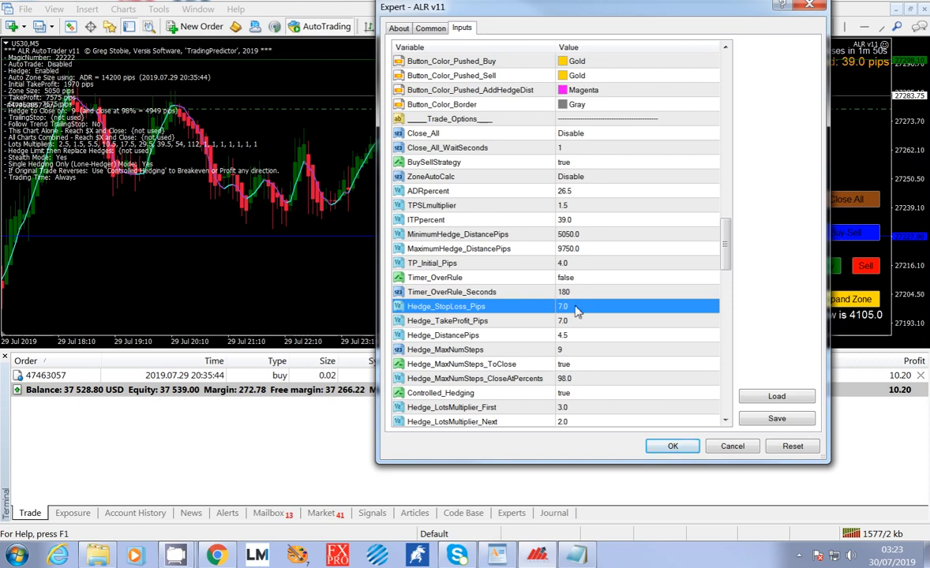
{"action": "left_click", "coordinate": [578, 341]}
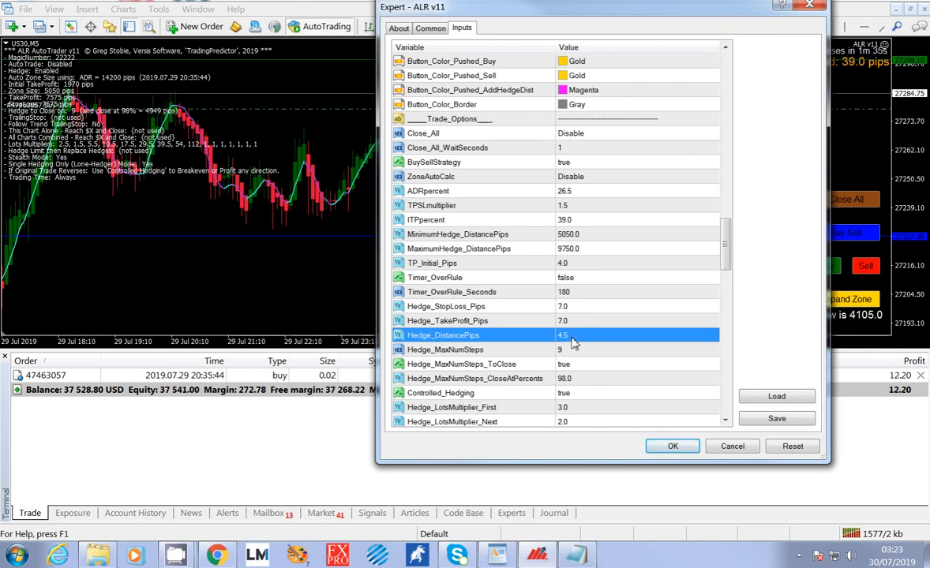
{"action": "left_click", "coordinate": [571, 324]}
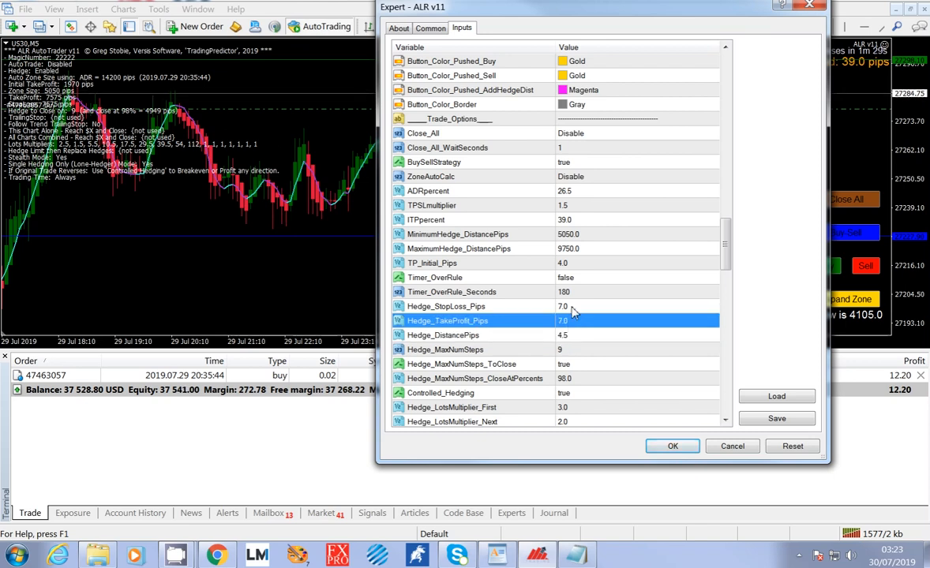
{"action": "left_click", "coordinate": [573, 311]}
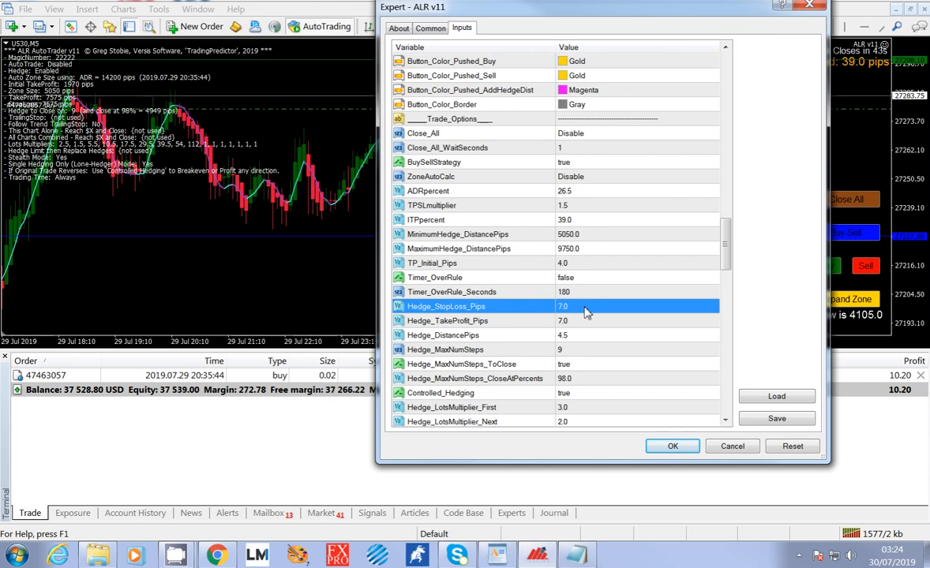
{"action": "left_click", "coordinate": [580, 324]}
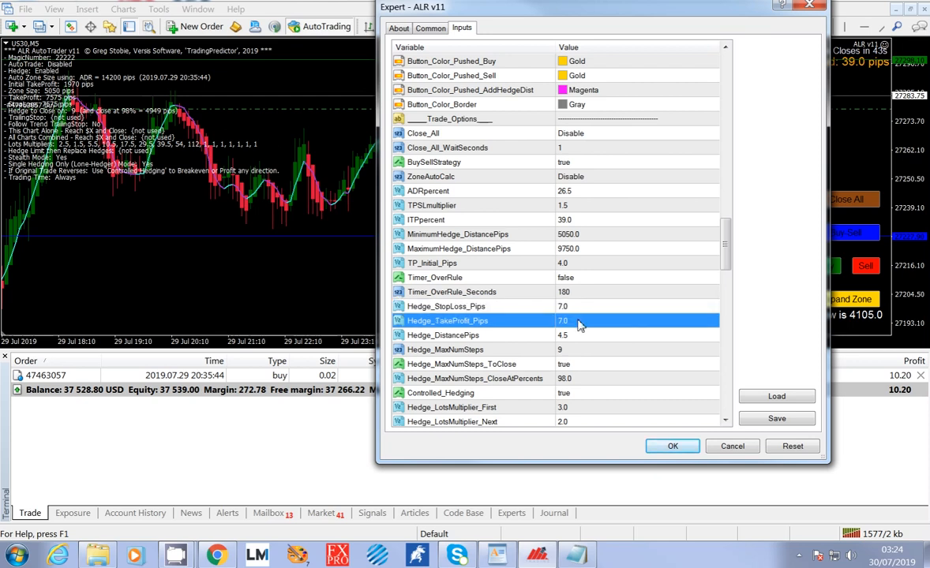
{"action": "left_click", "coordinate": [575, 308]}
{"action": "left_click", "coordinate": [576, 265]}
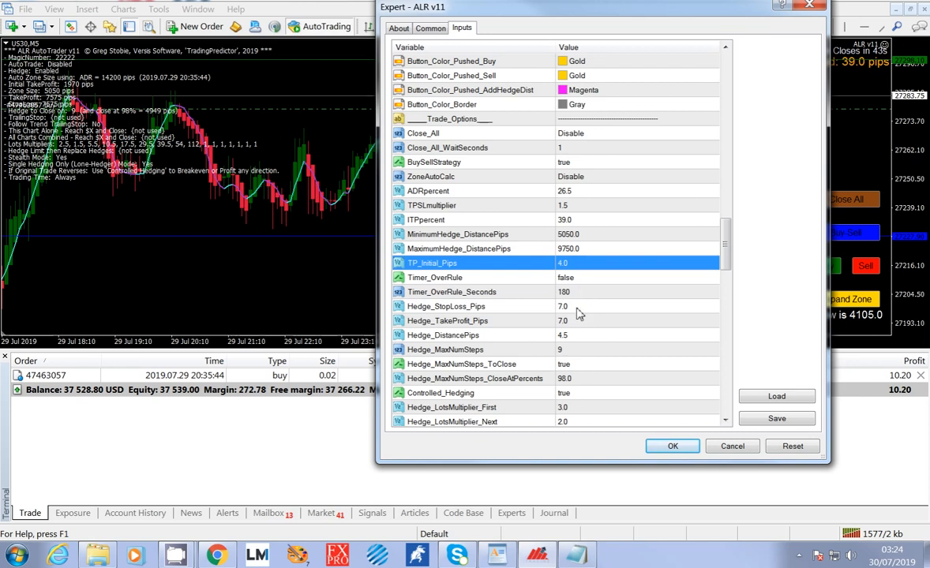
{"action": "left_click", "coordinate": [527, 335]}
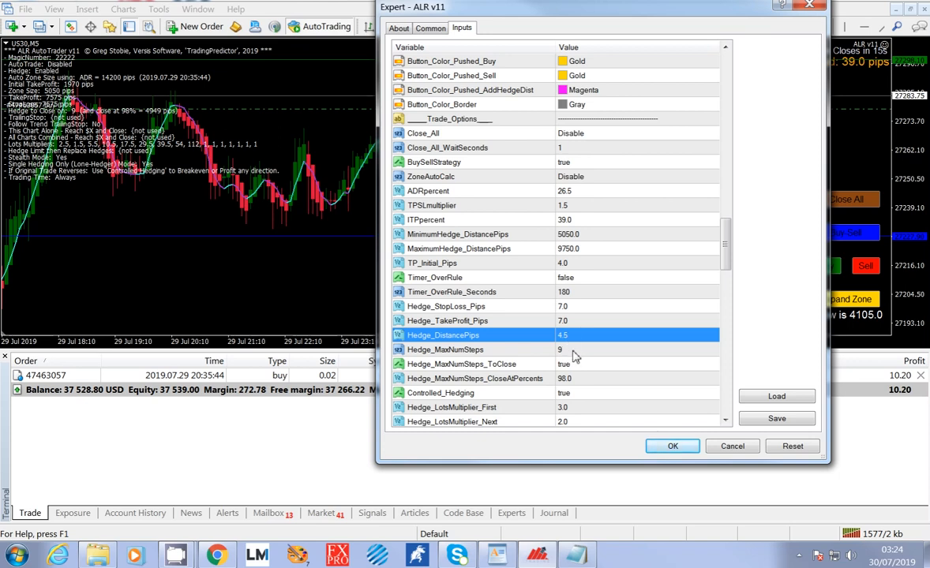
{"action": "left_click", "coordinate": [576, 350]}
Review Timer_OverRule with its available options, Timer_OverRule_Seconds and the related TP_Initial_Pips, leaving Timer_OverRule at false.
{"action": "left_click", "coordinate": [580, 278]}
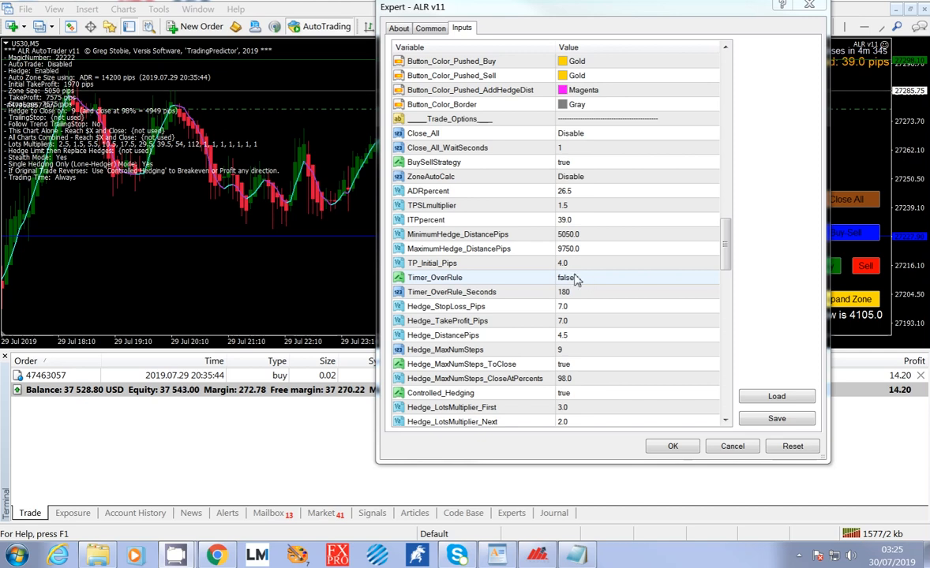
{"action": "left_click", "coordinate": [579, 279]}
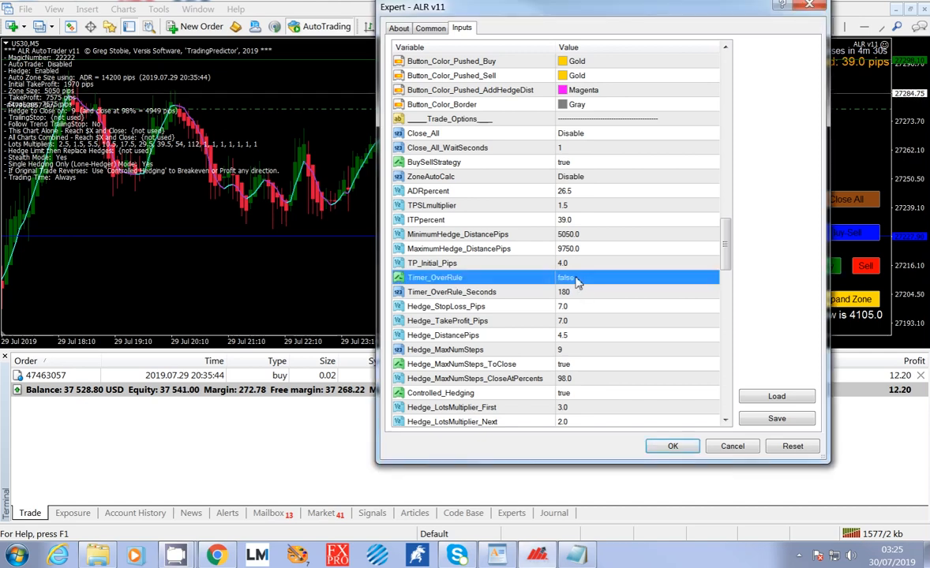
{"action": "left_click", "coordinate": [570, 294]}
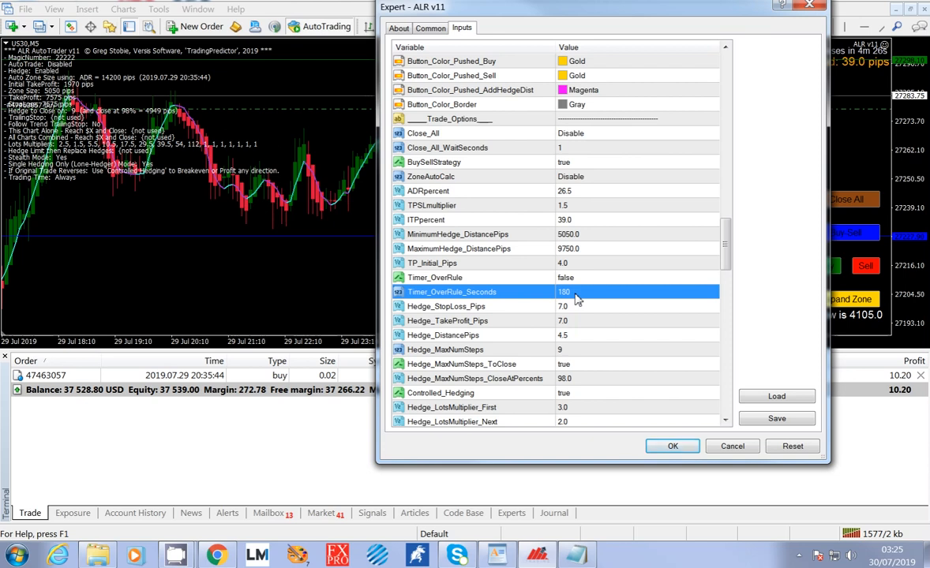
{"action": "left_click", "coordinate": [585, 277]}
{"action": "left_click", "coordinate": [585, 280]}
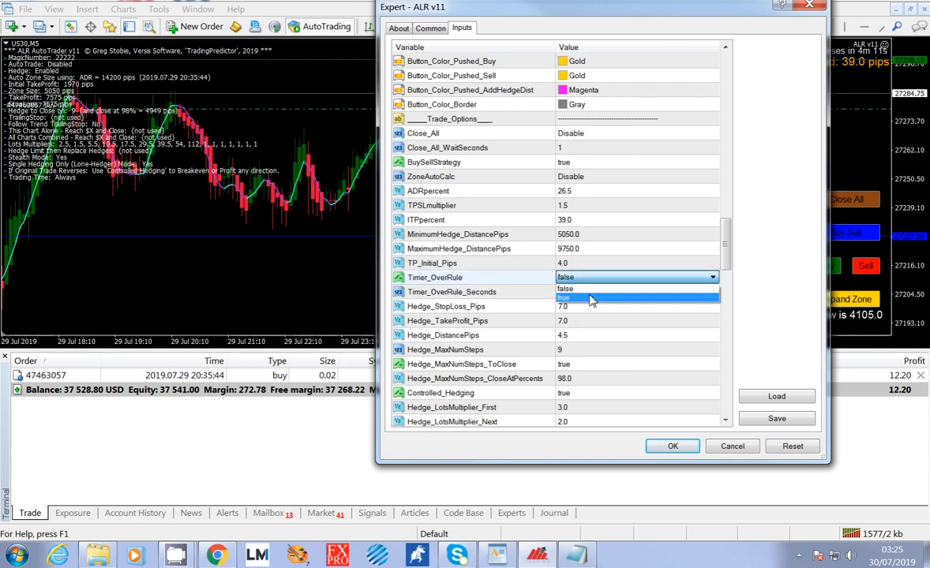
{"action": "left_click", "coordinate": [592, 283]}
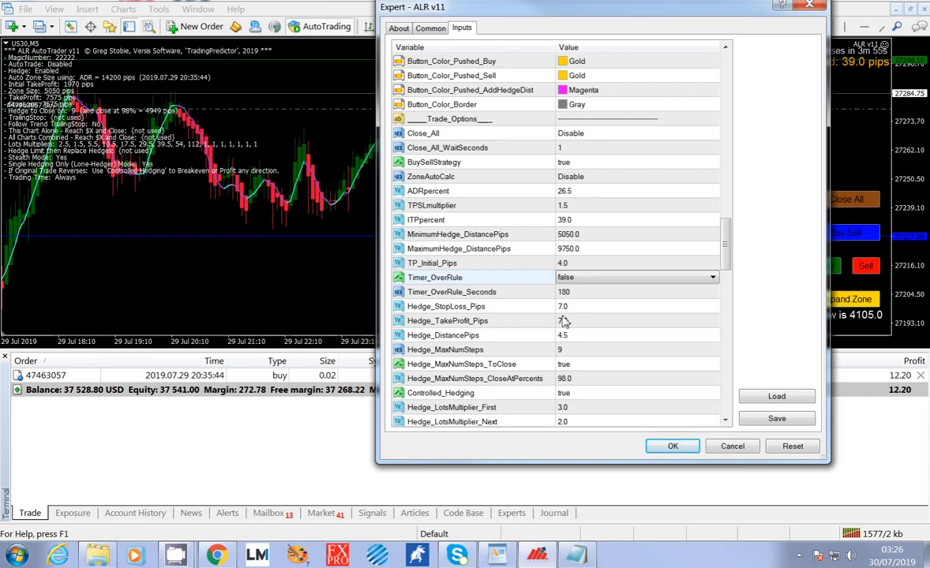
{"action": "left_click", "coordinate": [567, 264]}
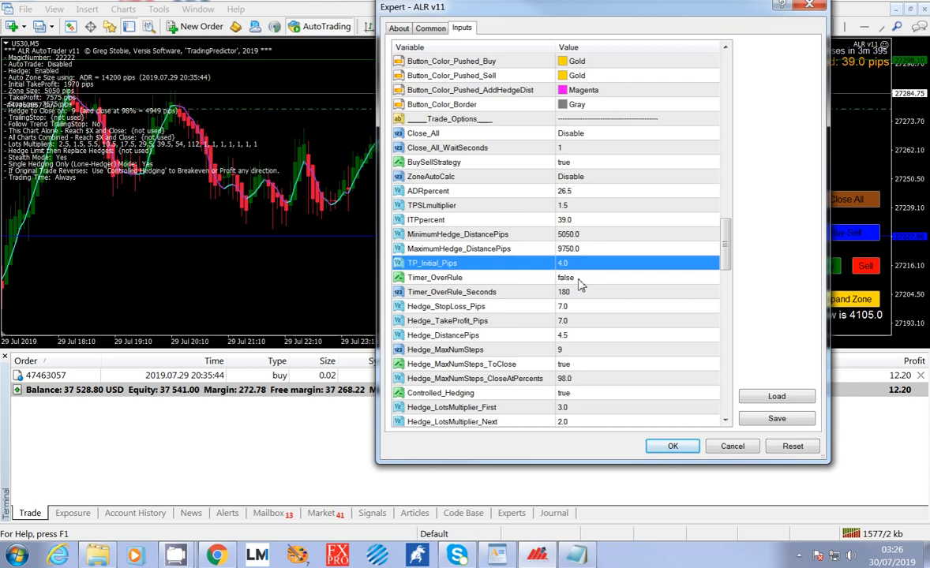
{"action": "left_click", "coordinate": [578, 282]}
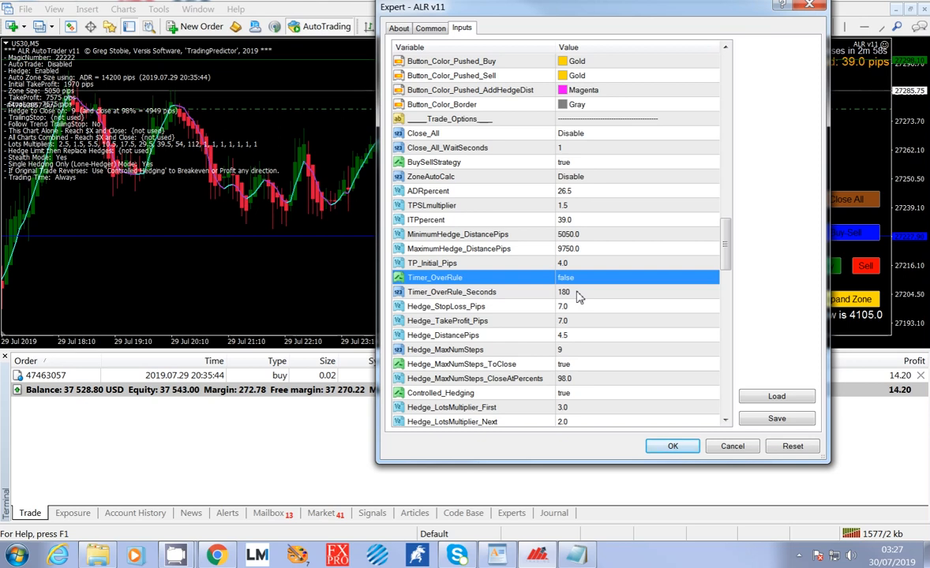
Review the Hedge_MaxNumSteps and Hedge_MaxNumSteps_ToClose inputs without changing their values.
{"action": "left_click", "coordinate": [592, 351]}
{"action": "scroll", "coordinate": [594, 352], "scroll_direction": "down", "scroll_amount": 2}
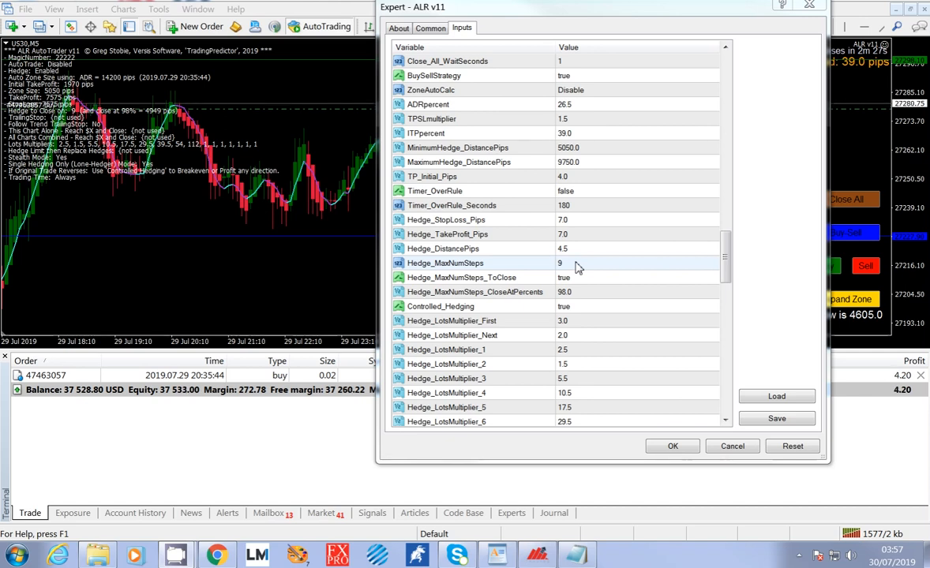
{"action": "left_click", "coordinate": [575, 264]}
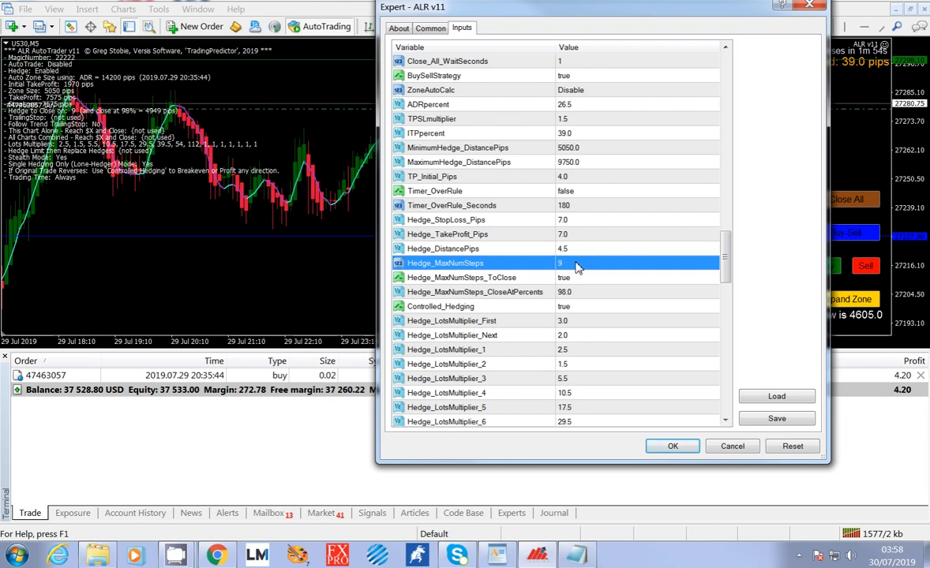
{"action": "left_click", "coordinate": [576, 266]}
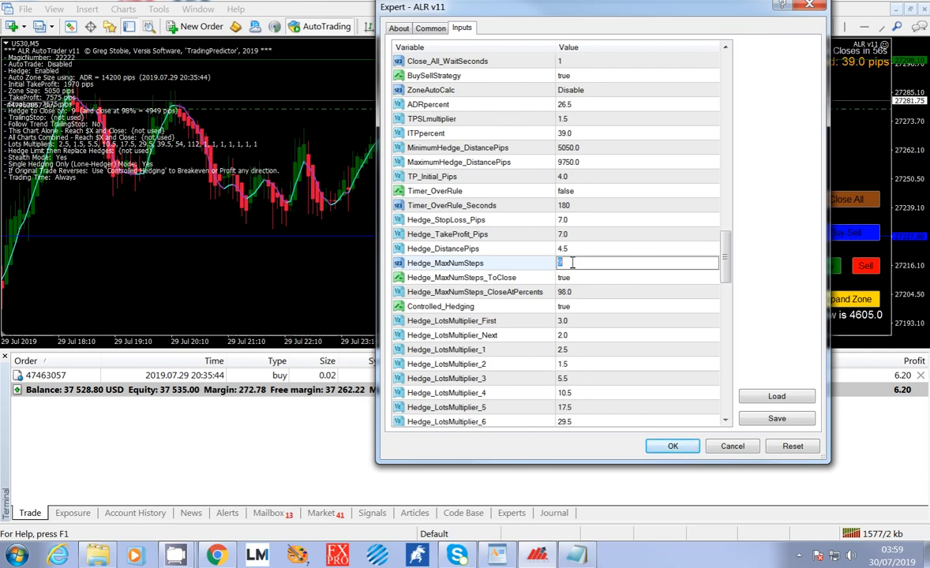
{"action": "left_click", "coordinate": [582, 282]}
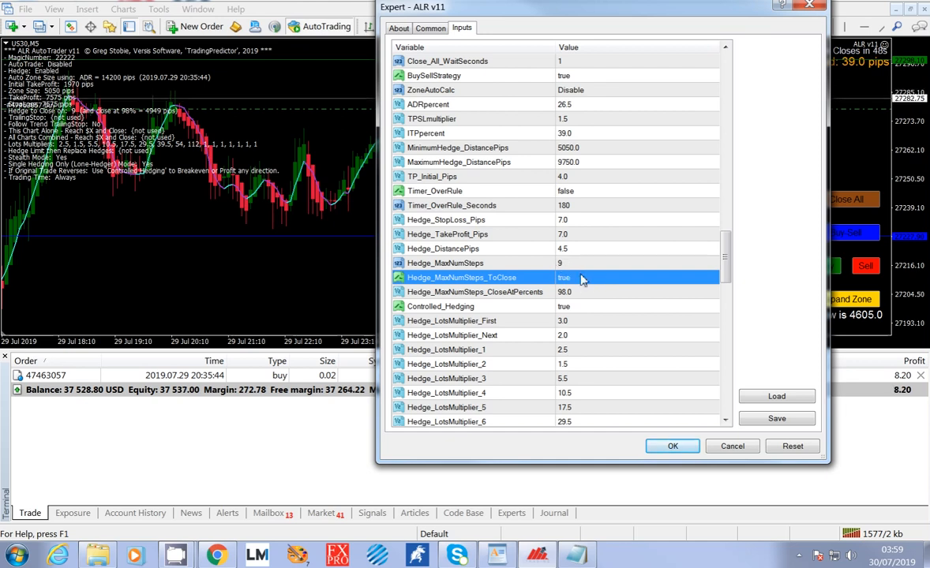
Set Hedge_MaxNumSteps to 2.
{"action": "left_click", "coordinate": [572, 265]}
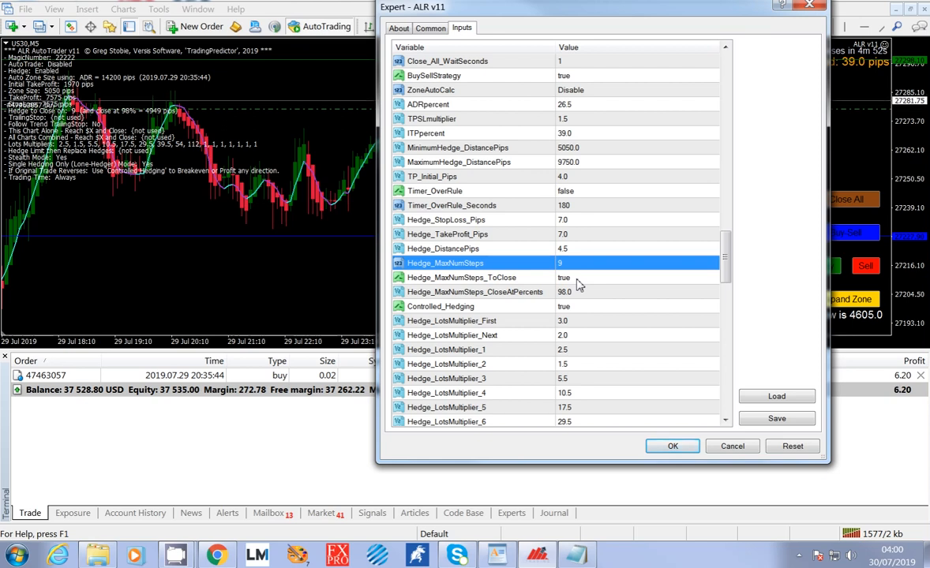
{"action": "left_click", "coordinate": [594, 262]}
{"action": "type", "text": "2"}
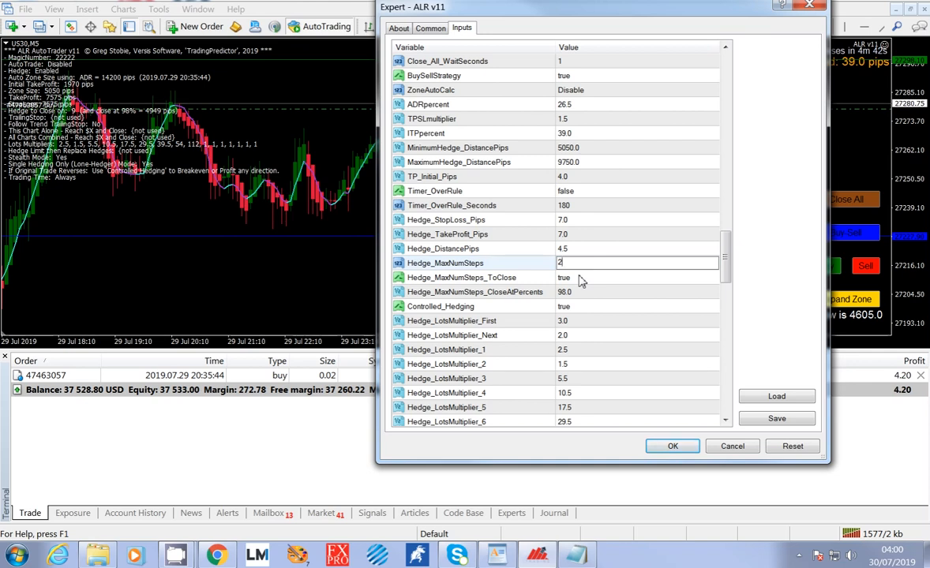
{"action": "left_click", "coordinate": [580, 278]}
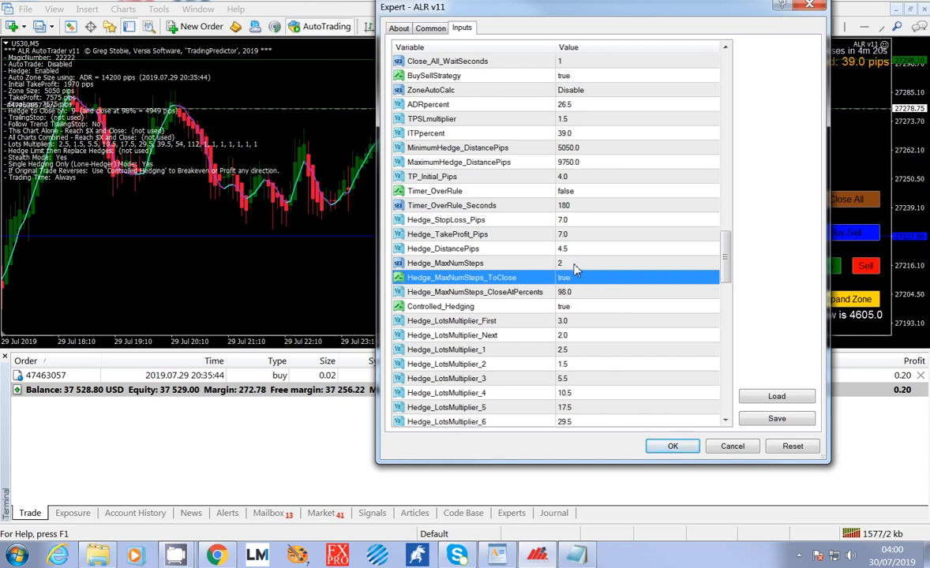
Review Hedge_MaxNumSteps_CloseAtPercents in relation to Hedge_MaxNumSteps.
{"action": "left_click", "coordinate": [570, 265]}
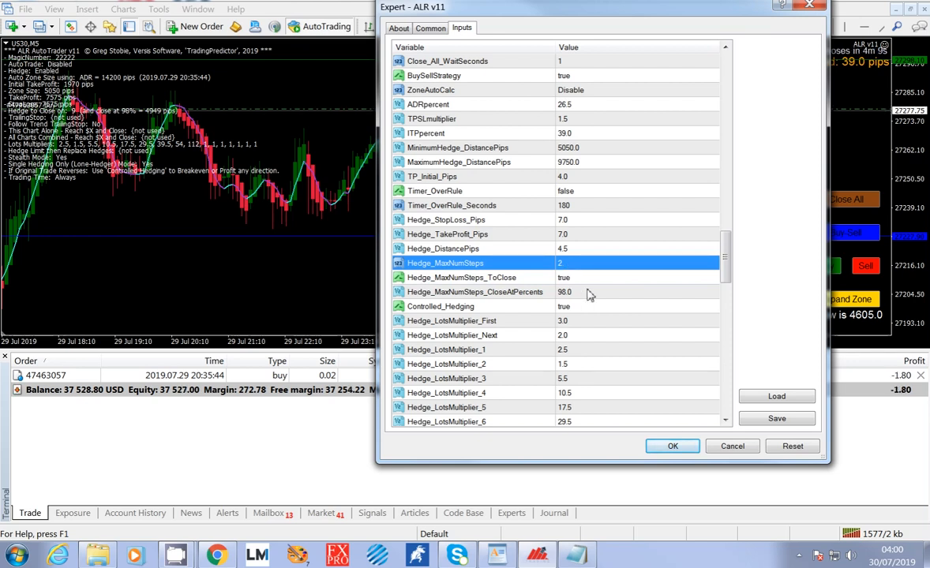
{"action": "left_click", "coordinate": [587, 293]}
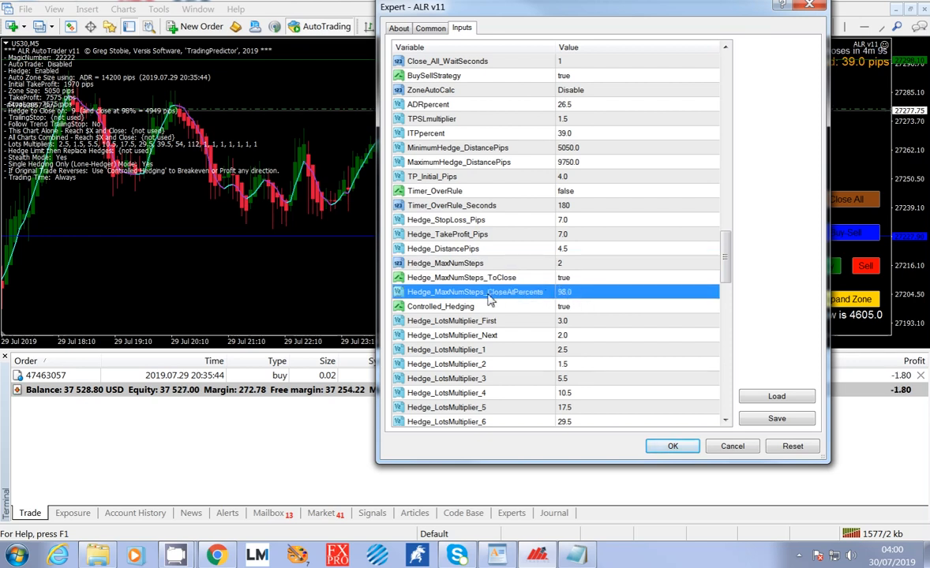
{"action": "left_click", "coordinate": [570, 266]}
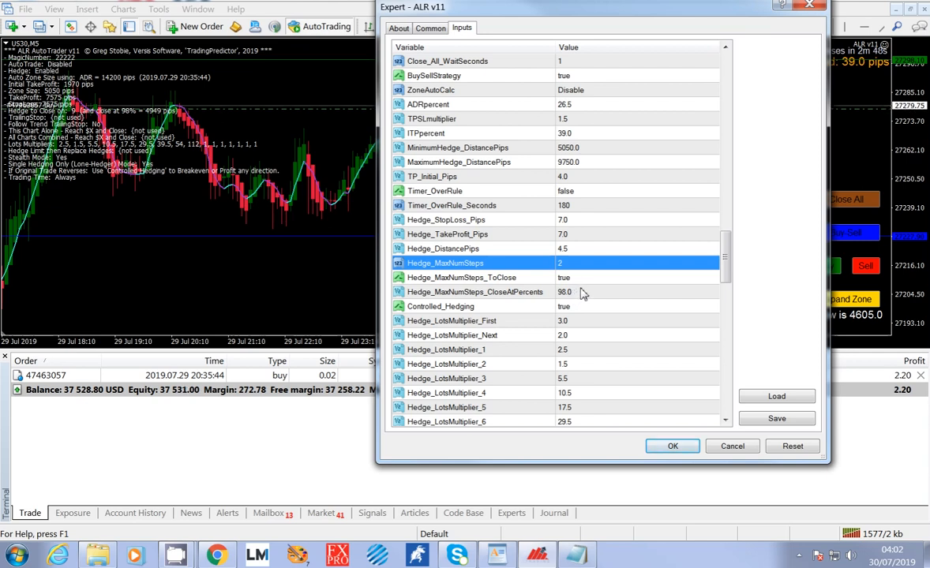
Review Hedge_MaxNumSteps_CloseAtPercents and Controlled_Hedging, along with the numbered inputs Hedge_LotsMultiplier_1 to Hedge_LotsMultiplier_5.
{"action": "left_click", "coordinate": [575, 295]}
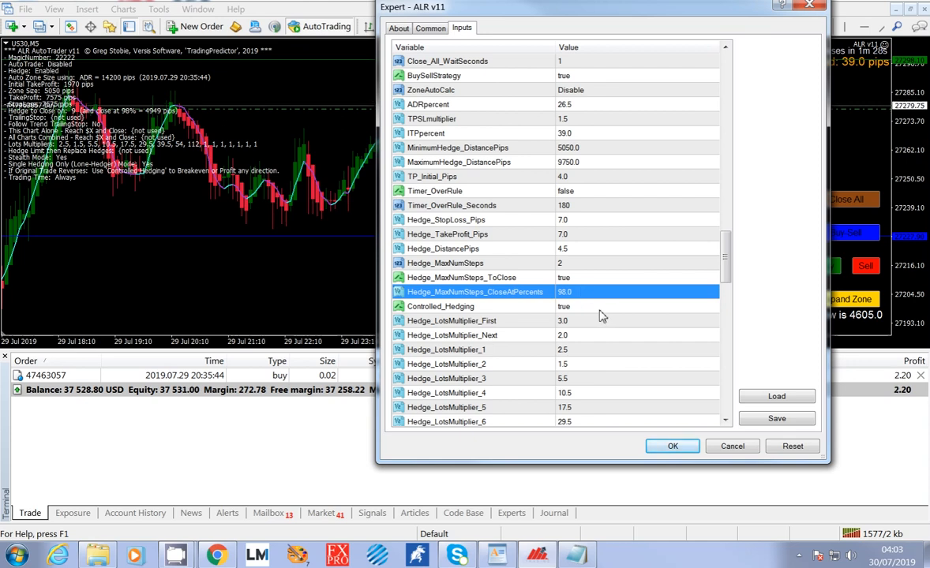
{"action": "left_click", "coordinate": [599, 309]}
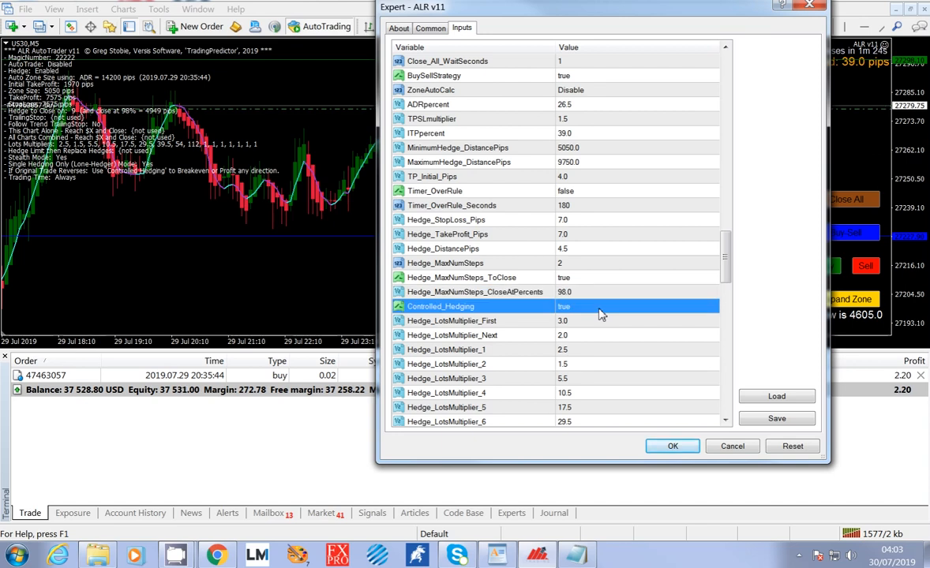
{"action": "scroll", "coordinate": [600, 314], "scroll_direction": "down", "scroll_amount": 1}
{"action": "left_click", "coordinate": [580, 308]}
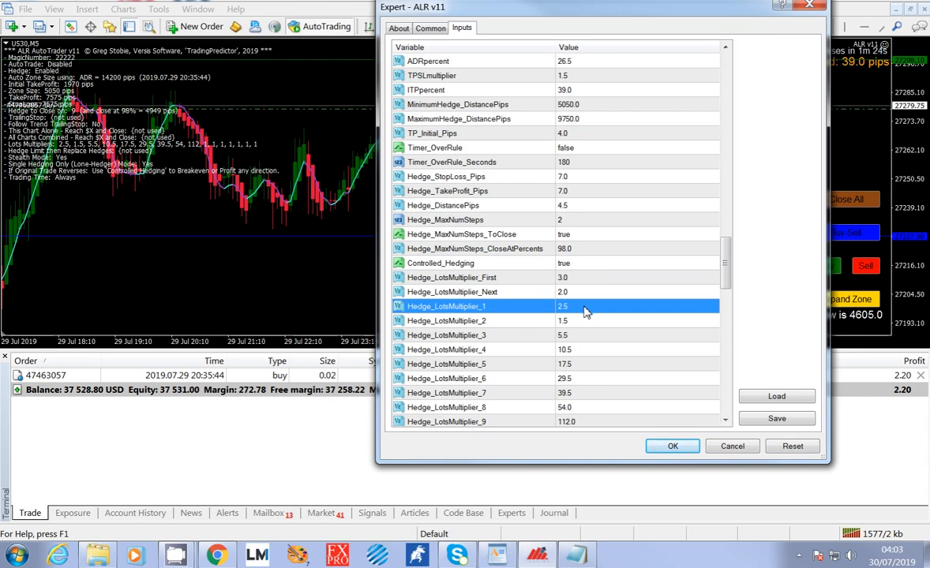
{"action": "left_click", "coordinate": [598, 323]}
{"action": "left_click", "coordinate": [597, 337]}
{"action": "left_click", "coordinate": [598, 349]}
{"action": "left_click", "coordinate": [608, 364]}
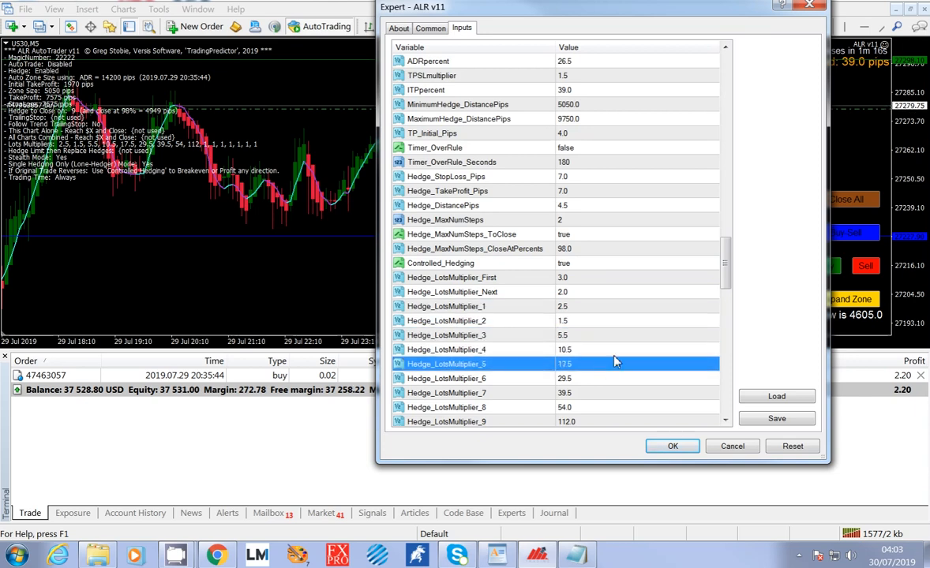
Compare the Controlled_Hedging setting with the inputs Hedge_LotsMultiplier_1 to Hedge_LotsMultiplier_4.
{"action": "left_click", "coordinate": [577, 264]}
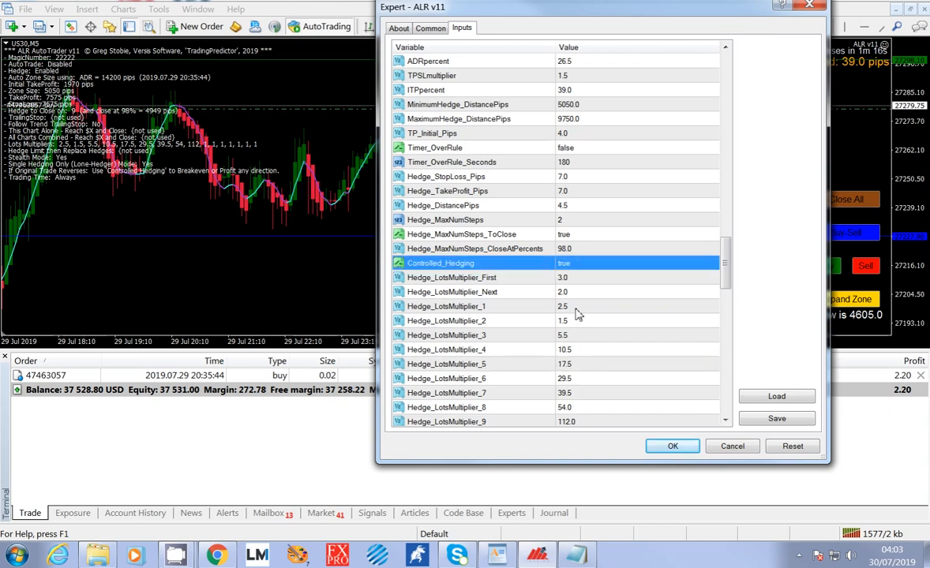
{"action": "left_click", "coordinate": [577, 307]}
{"action": "left_click", "coordinate": [577, 322]}
{"action": "left_click", "coordinate": [579, 337]}
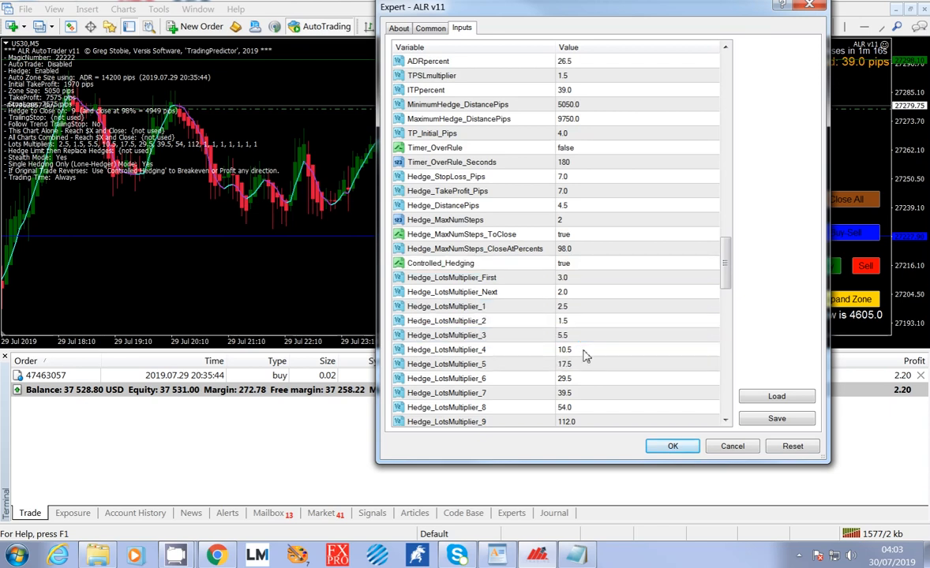
{"action": "left_click", "coordinate": [584, 351]}
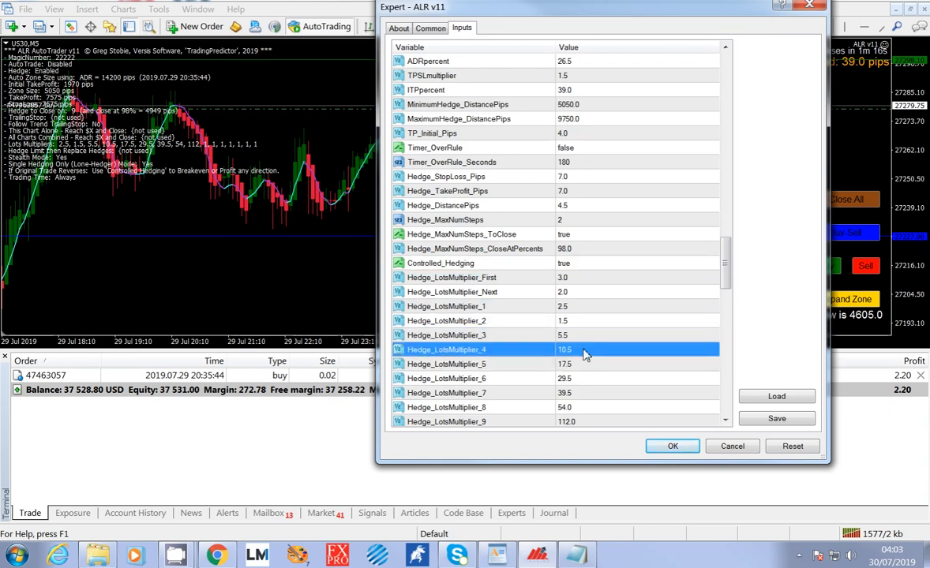
Examine Hedge_LotsMultiplier_First and Hedge_LotsMultiplier_Next in relation to Controlled_Hedging and the numbered lot multipliers 1 to 3.
{"action": "left_click", "coordinate": [570, 264]}
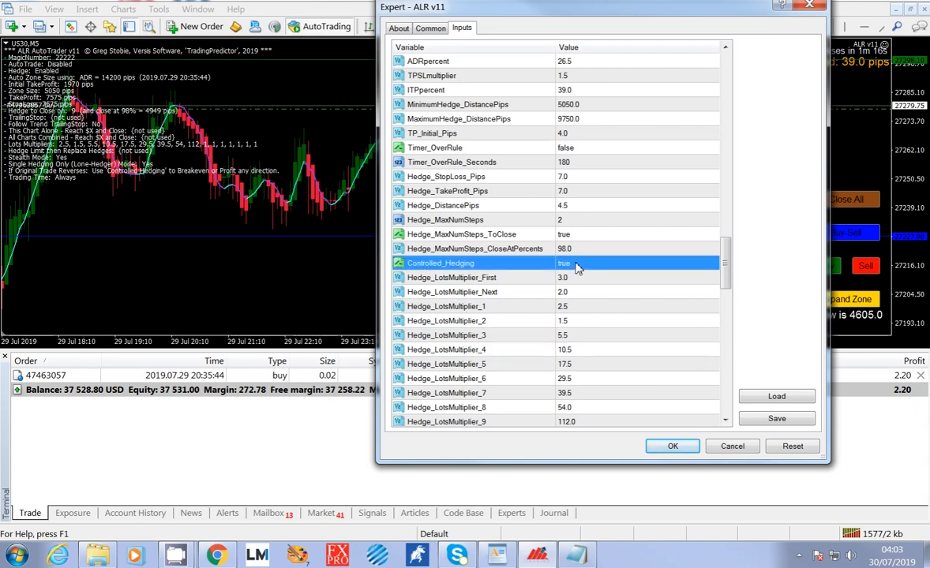
{"action": "left_click", "coordinate": [568, 278]}
{"action": "left_click", "coordinate": [567, 293]}
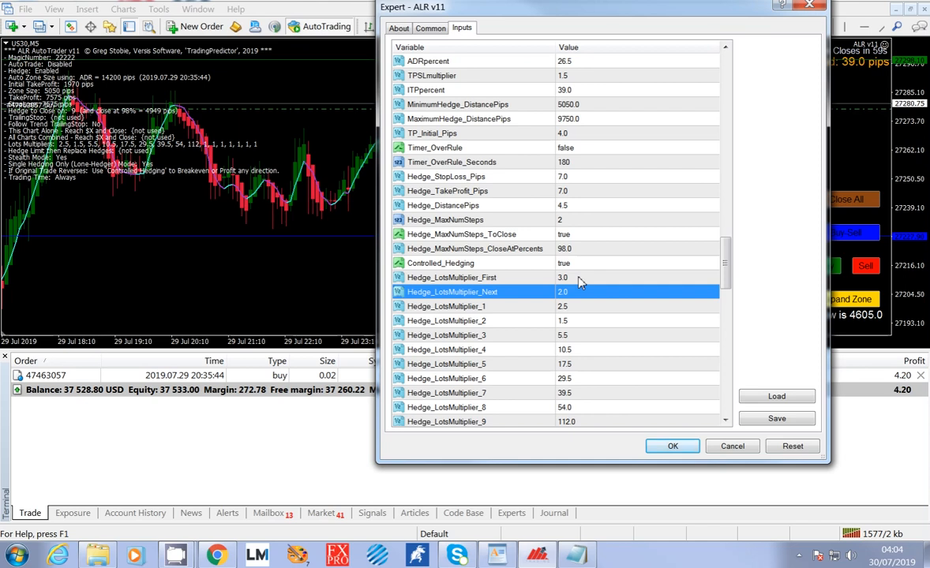
{"action": "left_click", "coordinate": [579, 305]}
{"action": "left_click", "coordinate": [582, 320]}
{"action": "left_click", "coordinate": [583, 334]}
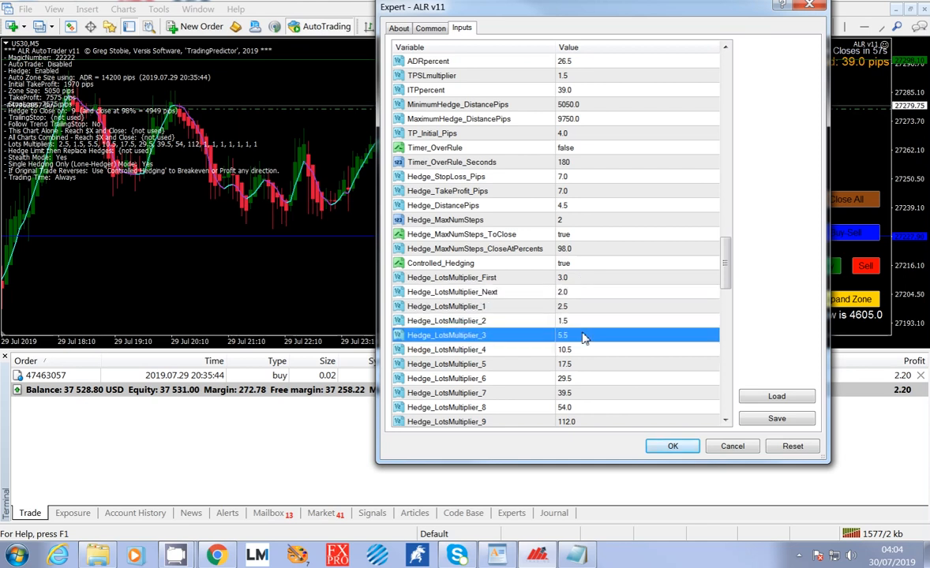
{"action": "left_click", "coordinate": [568, 280]}
{"action": "key", "text": "Down"}
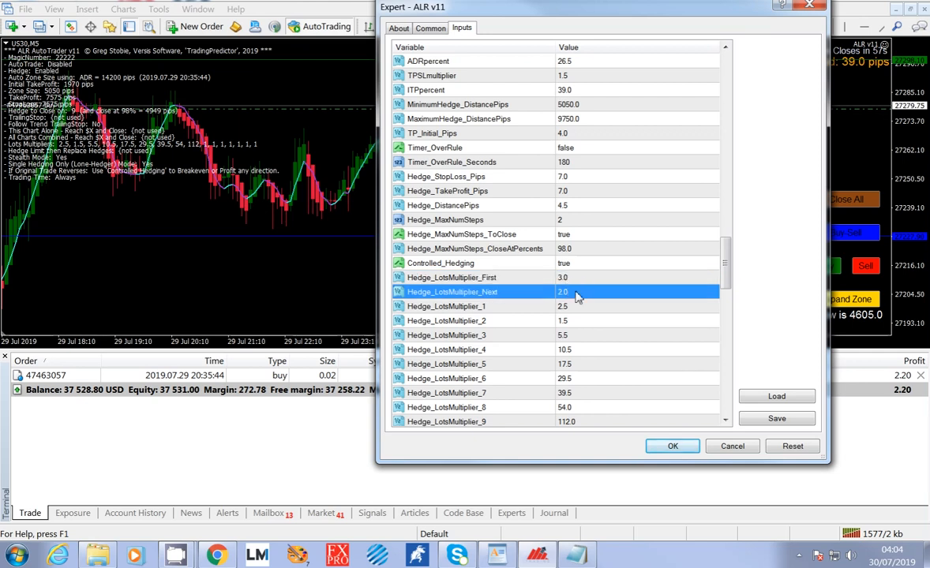
Examine Hedge_LotsMultiplier_1 to Hedge_LotsMultiplier_5, going back up through Hedge_LotsMultiplier_Next to Controlled_Hedging.
{"action": "left_click", "coordinate": [579, 308]}
{"action": "left_click", "coordinate": [580, 325]}
{"action": "left_click", "coordinate": [582, 333]}
{"action": "left_click", "coordinate": [584, 348]}
{"action": "left_click", "coordinate": [588, 362]}
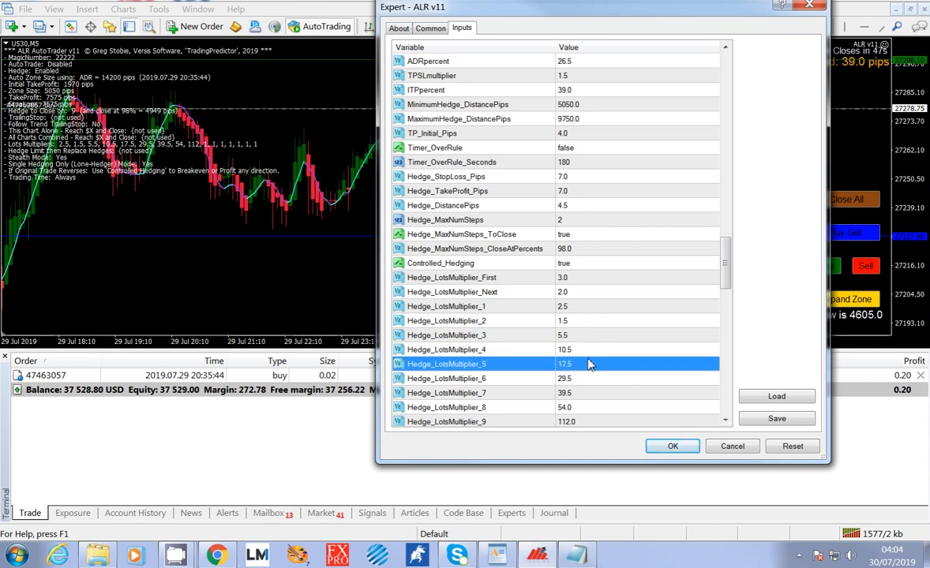
{"action": "left_click", "coordinate": [576, 334]}
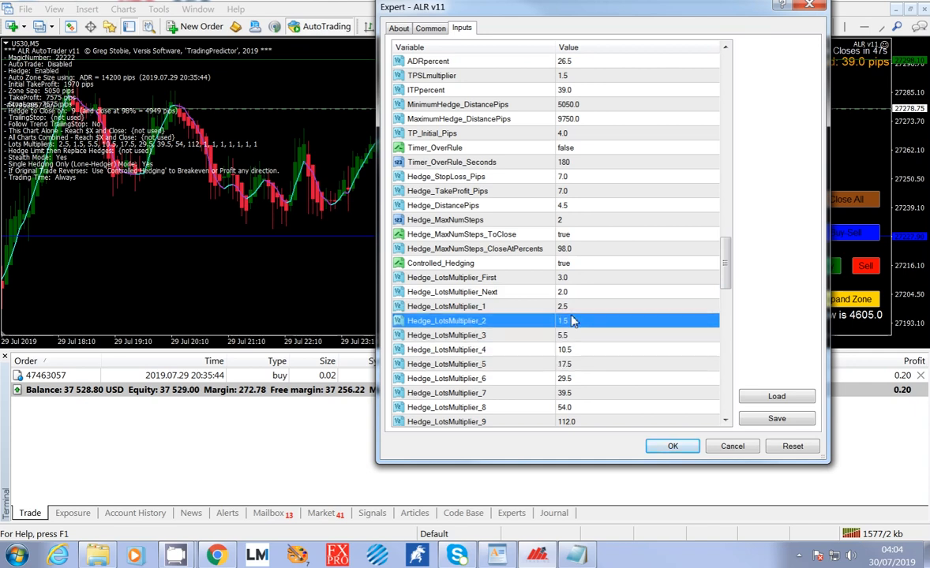
{"action": "left_click", "coordinate": [573, 321]}
{"action": "left_click", "coordinate": [570, 307]}
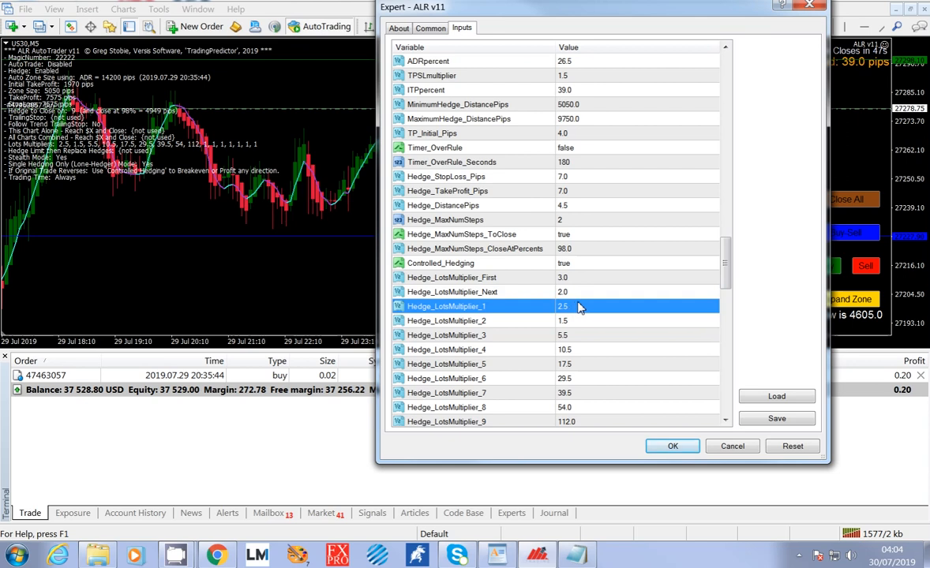
{"action": "left_click", "coordinate": [574, 295]}
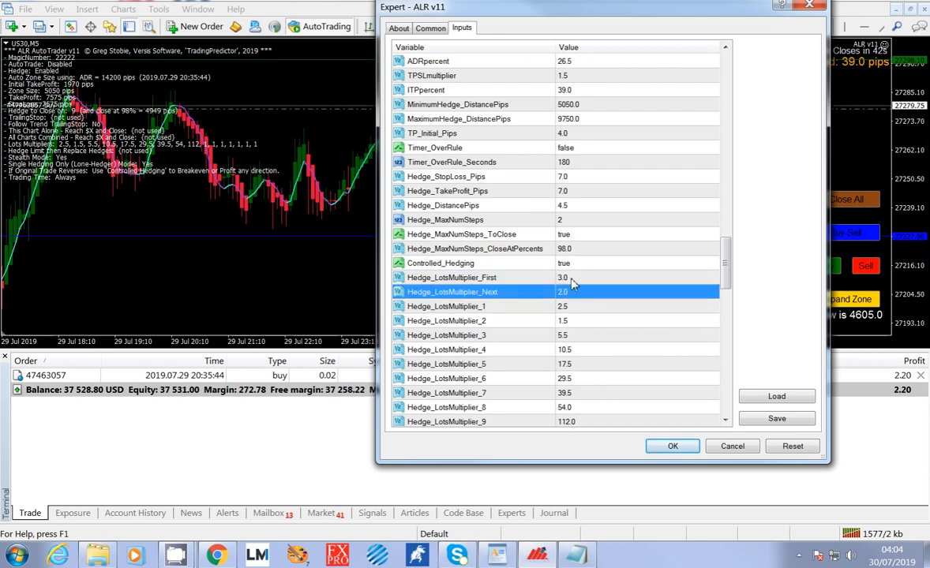
{"action": "left_click", "coordinate": [570, 265]}
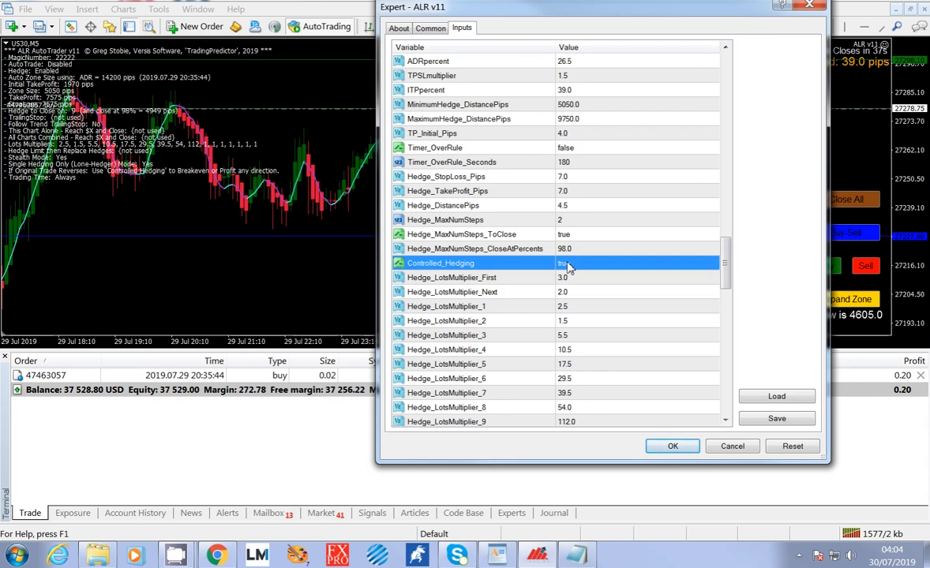
{"action": "left_click", "coordinate": [589, 308]}
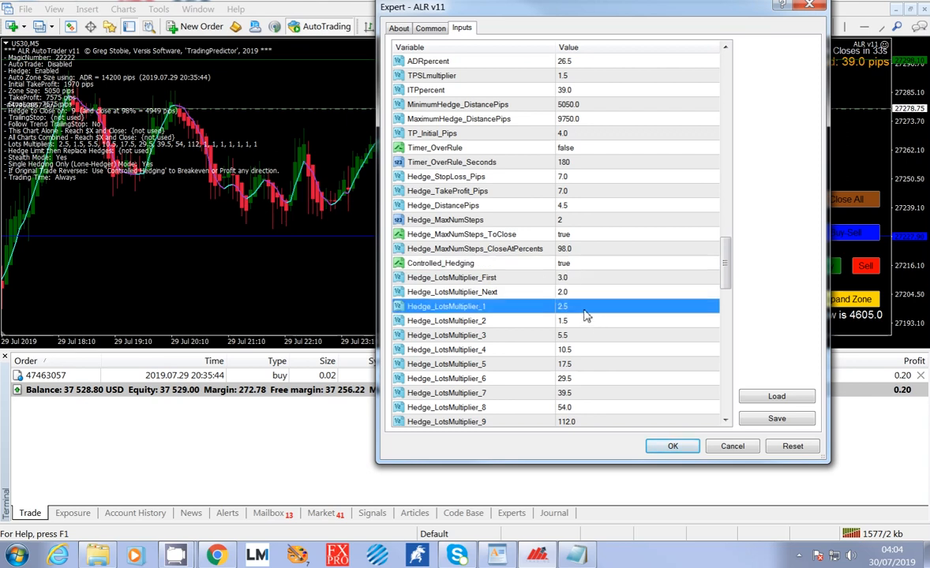
Review the sequence of hedge lot multipliers from Hedge_LotsMultiplier_2 to Hedge_LotsMultiplier_7.
{"action": "scroll", "coordinate": [587, 316], "scroll_direction": "down", "scroll_amount": 2}
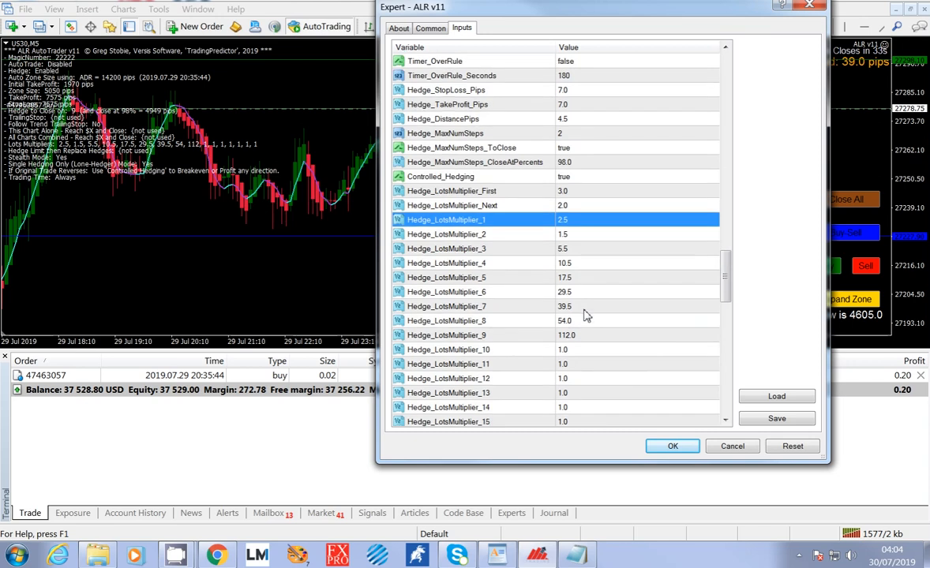
{"action": "left_click", "coordinate": [575, 237]}
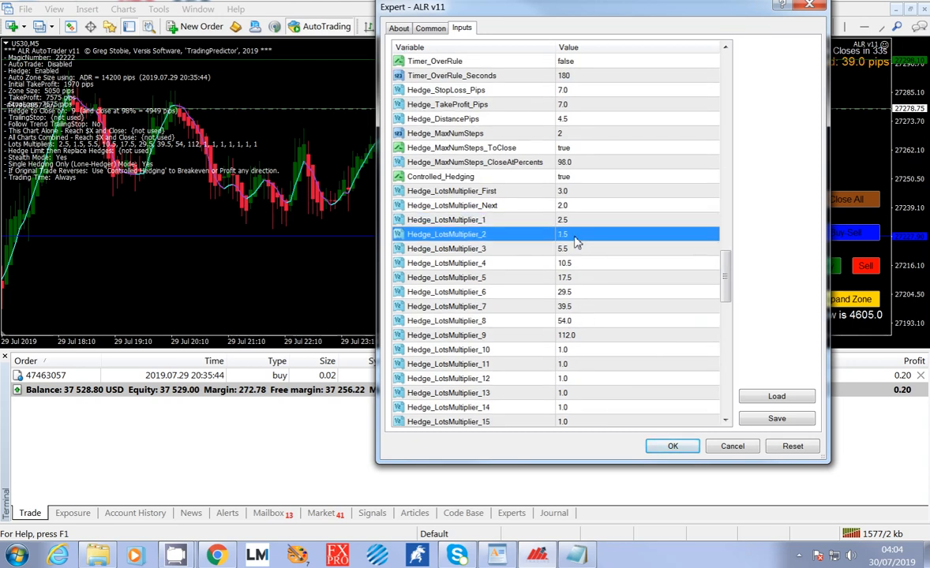
{"action": "left_click", "coordinate": [576, 251]}
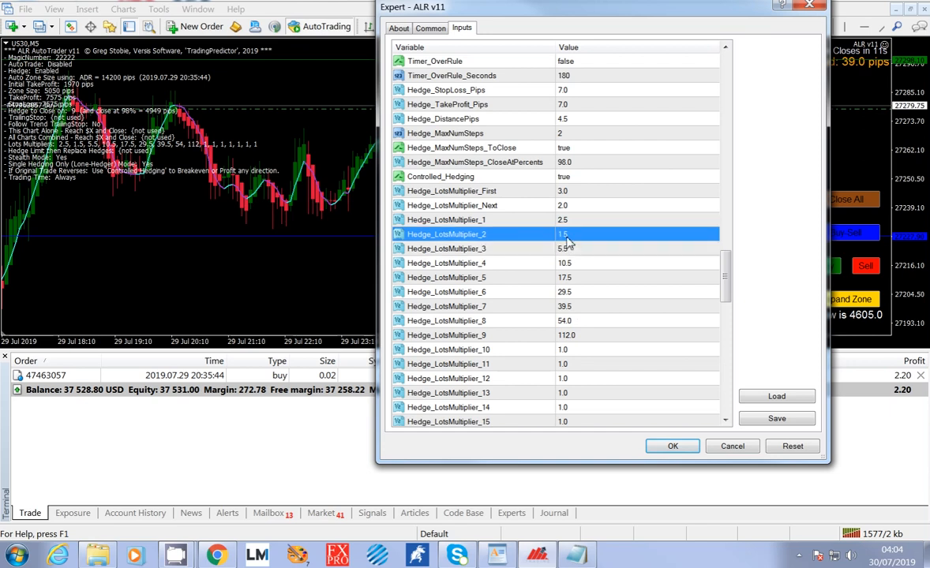
{"action": "left_click", "coordinate": [576, 268]}
{"action": "left_click", "coordinate": [577, 278]}
{"action": "left_click", "coordinate": [580, 292]}
{"action": "left_click", "coordinate": [581, 308]}
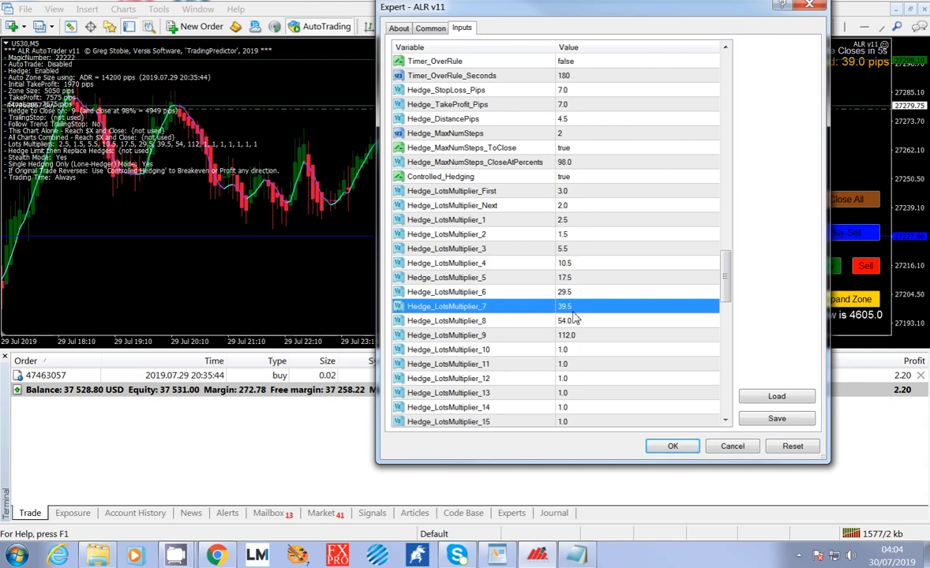
Go through the hedge lot multipliers from Hedge_LotsMultiplier_1 to Hedge_LotsMultiplier_7 again and relate them to Controlled_Hedging.
{"action": "left_click", "coordinate": [571, 225]}
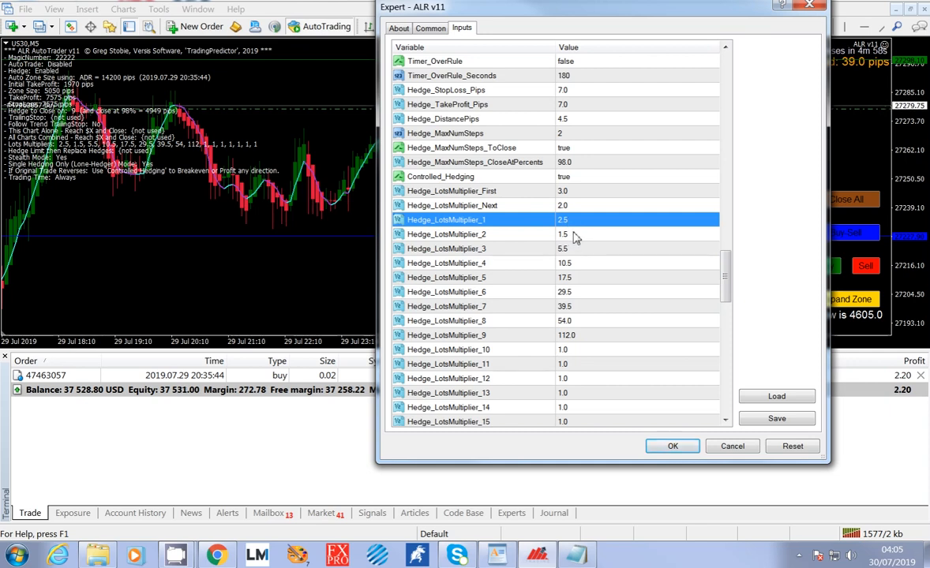
{"action": "left_click", "coordinate": [572, 250]}
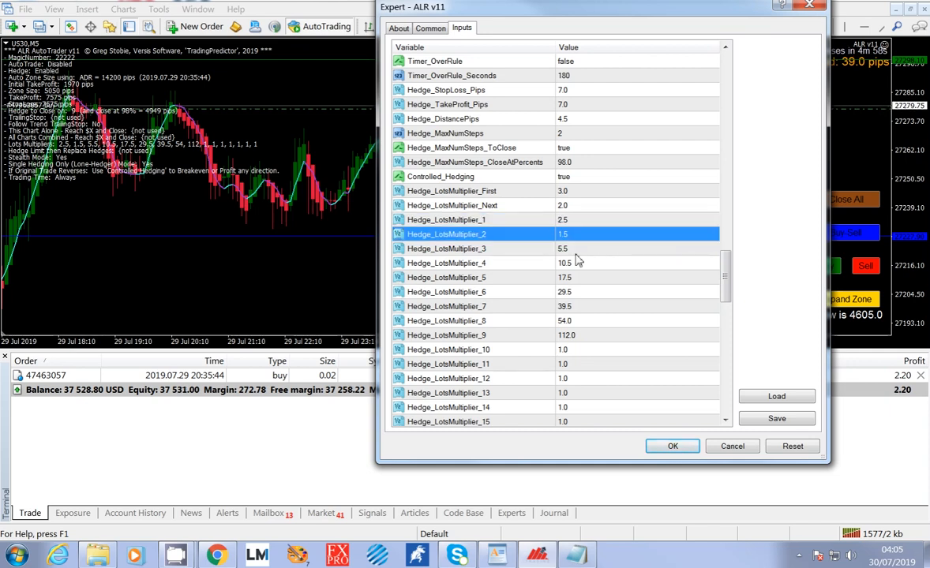
{"action": "left_click", "coordinate": [581, 264]}
{"action": "left_click", "coordinate": [587, 292]}
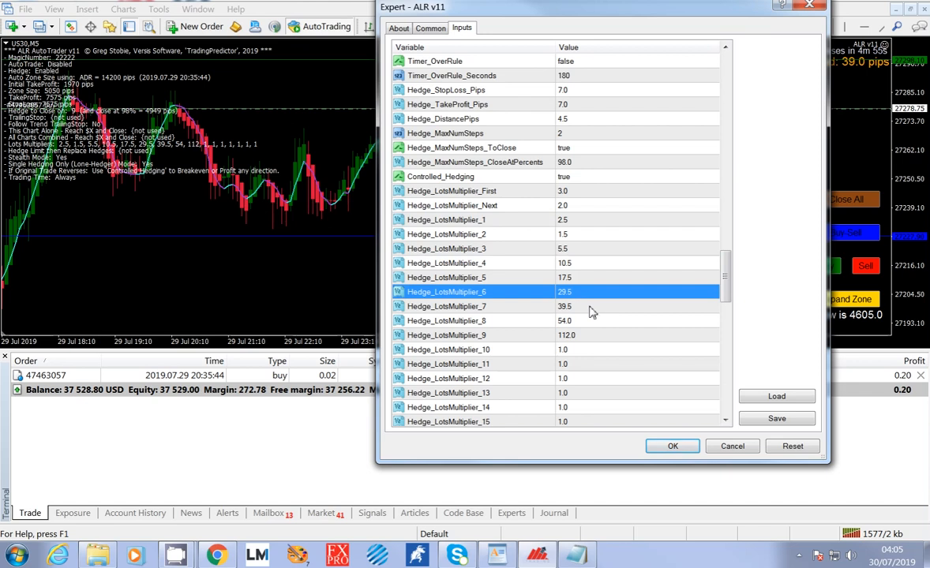
{"action": "left_click", "coordinate": [589, 307]}
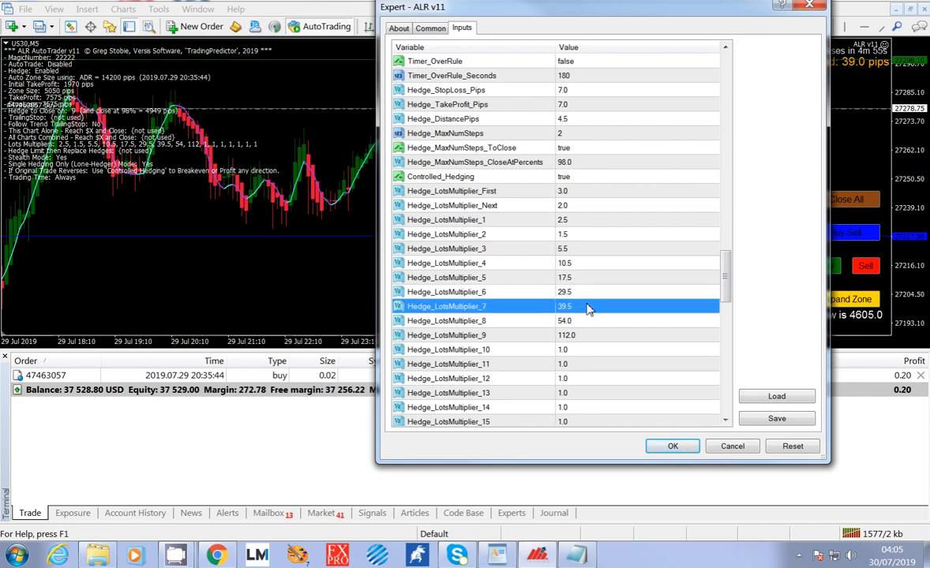
{"action": "left_click", "coordinate": [566, 236]}
{"action": "left_click", "coordinate": [568, 248]}
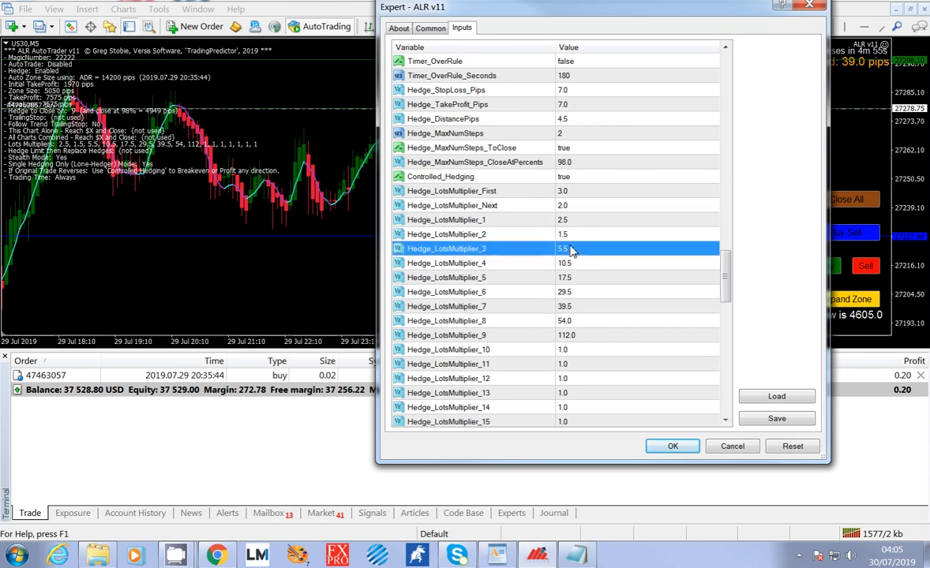
{"action": "left_click", "coordinate": [564, 178]}
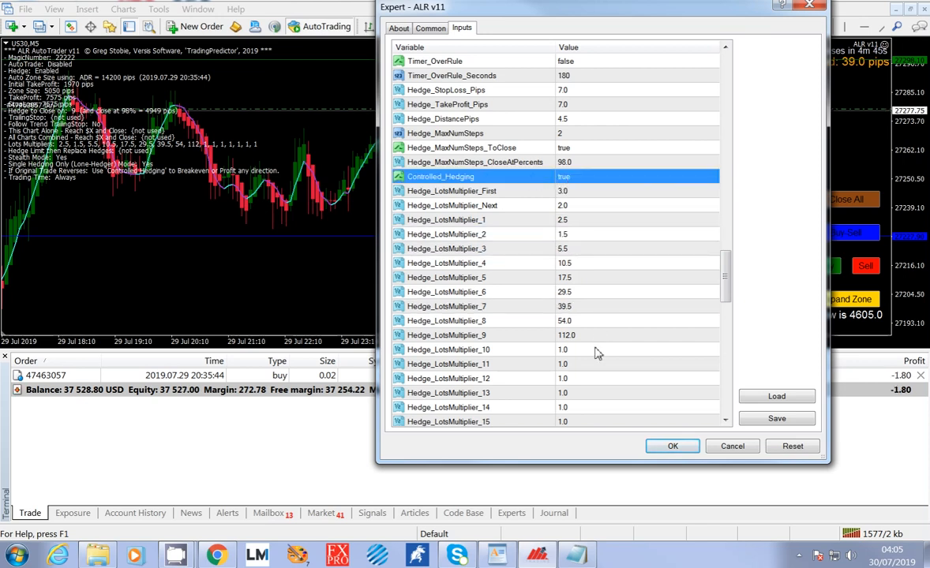
Review the higher-step multipliers Hedge_LotsMultiplier_9, Hedge_LotsMultiplier_10 and Hedge_LotsMultiplier_11.
{"action": "left_click", "coordinate": [540, 335]}
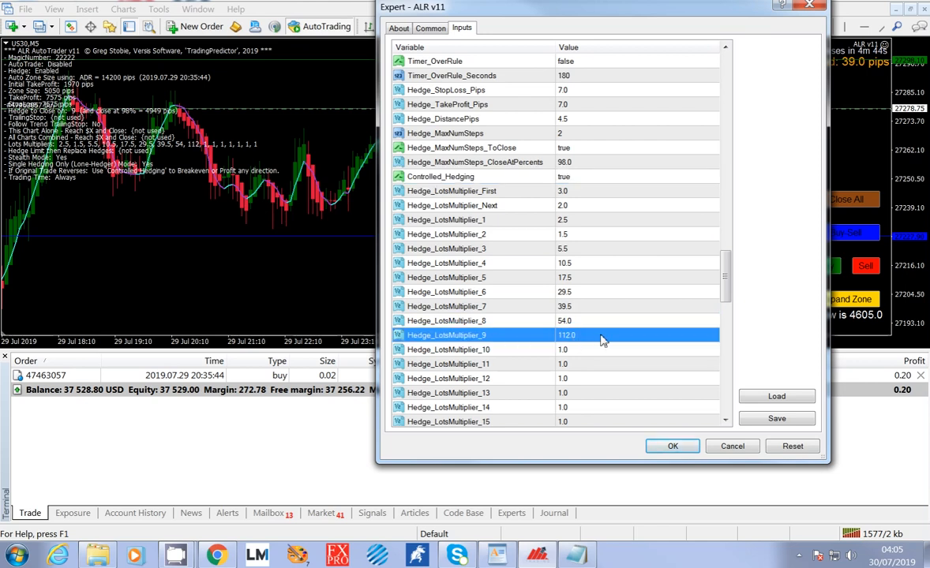
{"action": "scroll", "coordinate": [599, 339], "scroll_direction": "down", "scroll_amount": 1}
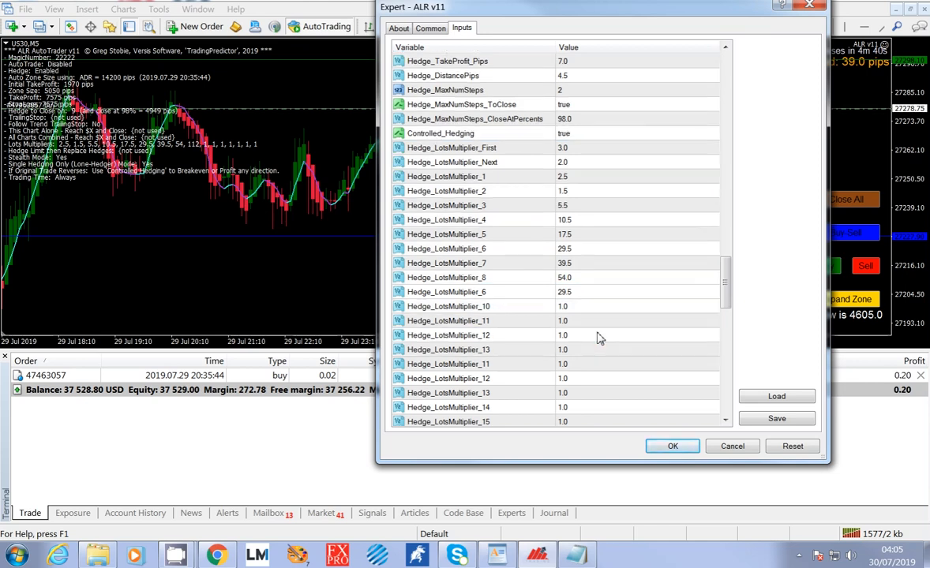
{"action": "scroll", "coordinate": [598, 340], "scroll_direction": "down", "scroll_amount": 1}
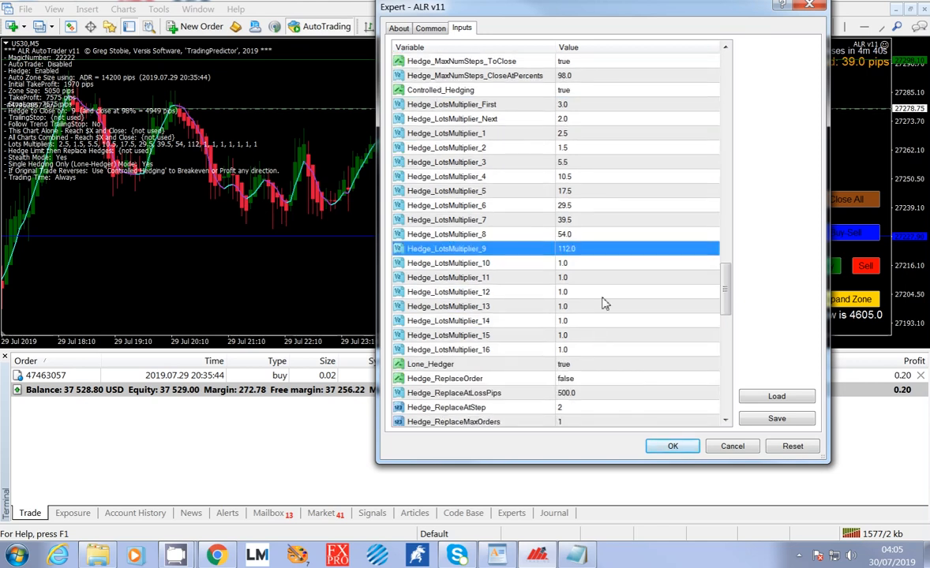
{"action": "left_click", "coordinate": [573, 264]}
{"action": "left_click", "coordinate": [571, 278]}
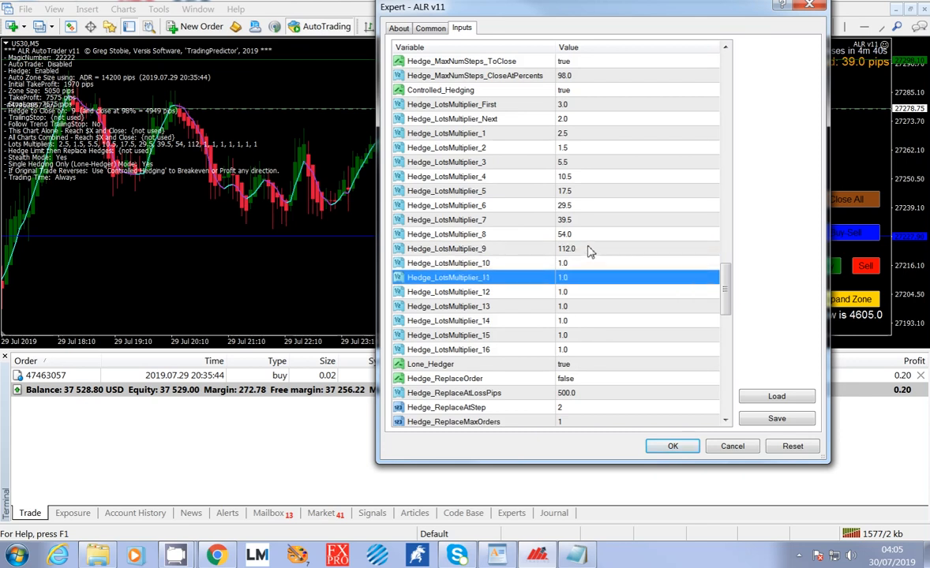
{"action": "left_click", "coordinate": [588, 248]}
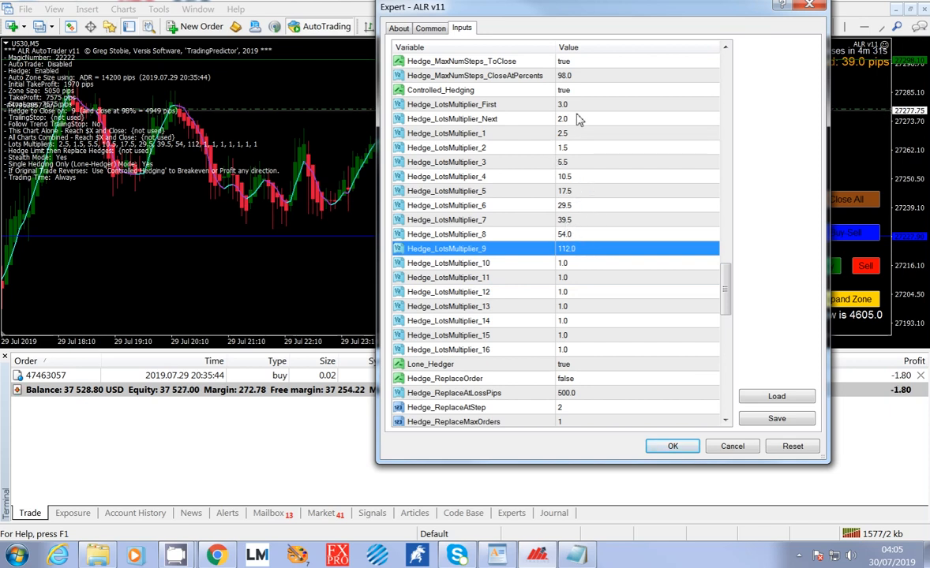
Review the Lone_Hedger input and the Hedge_Replace inputs listed below it.
{"action": "scroll", "coordinate": [588, 262], "scroll_direction": "down", "scroll_amount": 2}
{"action": "left_click", "coordinate": [592, 278]}
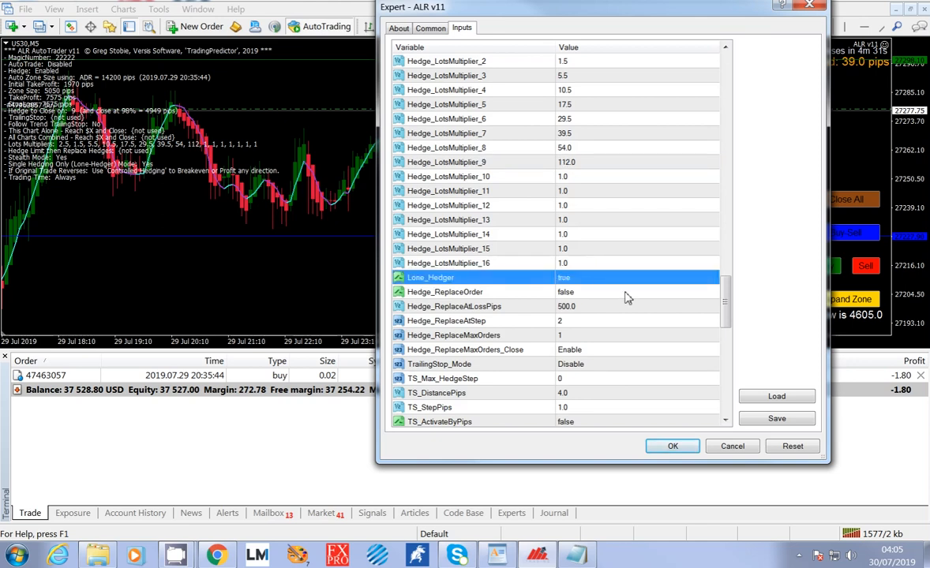
{"action": "scroll", "coordinate": [569, 245], "scroll_direction": "up", "scroll_amount": 1}
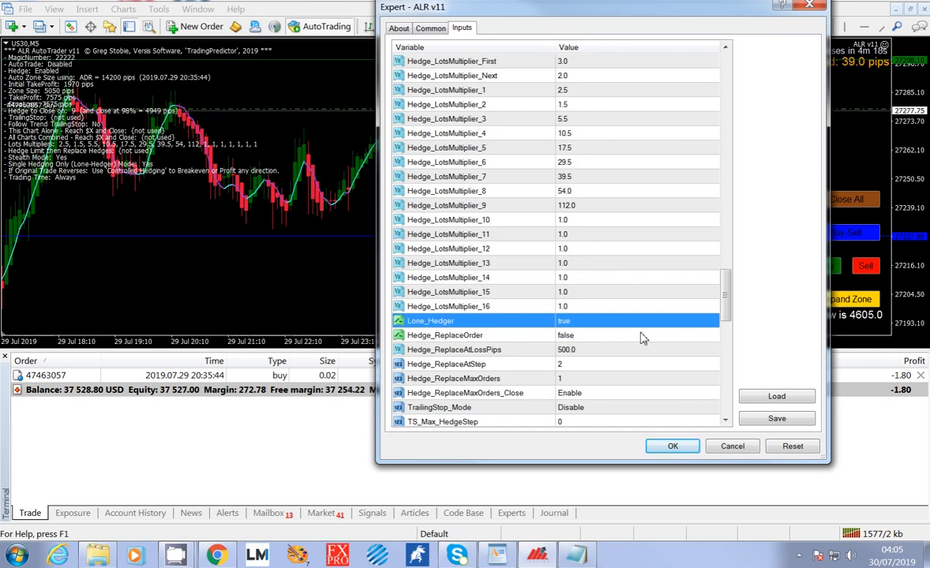
{"action": "scroll", "coordinate": [602, 325], "scroll_direction": "down", "scroll_amount": 1}
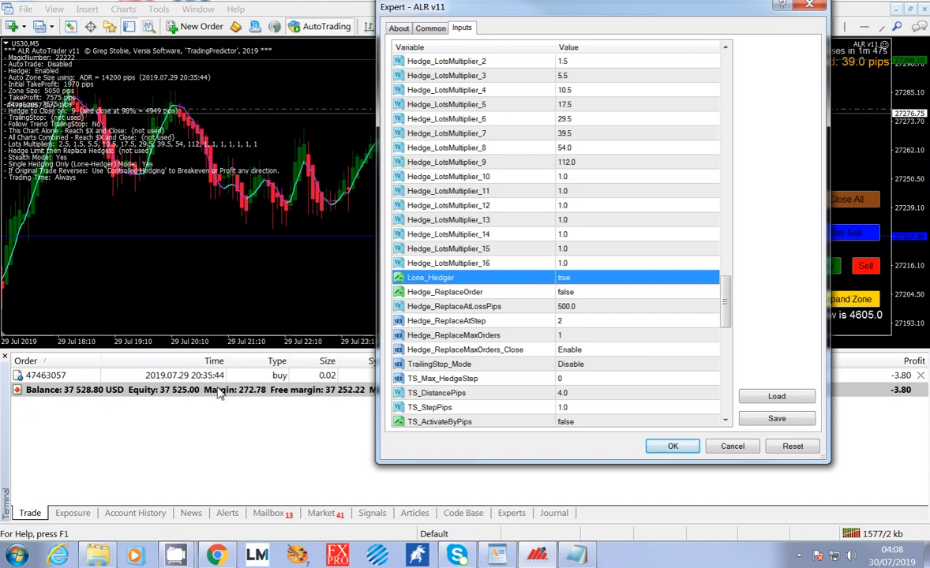
Review the Hedge_ReplaceOrder and Hedge_ReplaceAtStep inputs.
{"action": "left_click", "coordinate": [623, 294]}
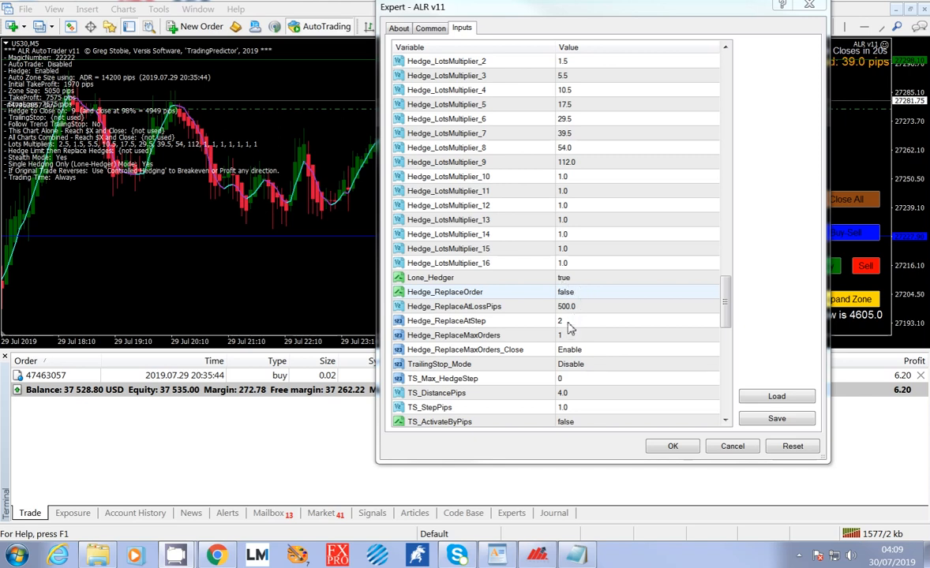
{"action": "left_click", "coordinate": [569, 323]}
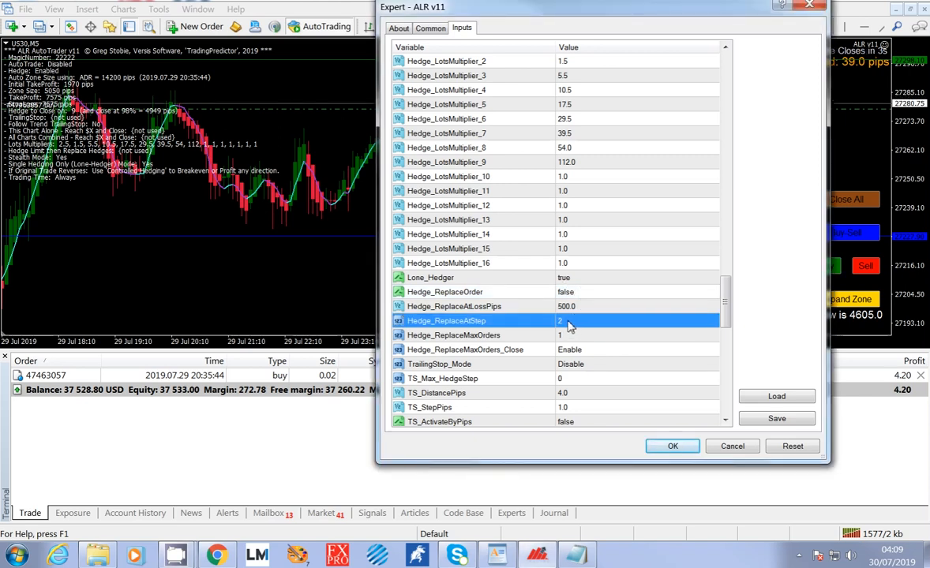
{"action": "left_click", "coordinate": [564, 323]}
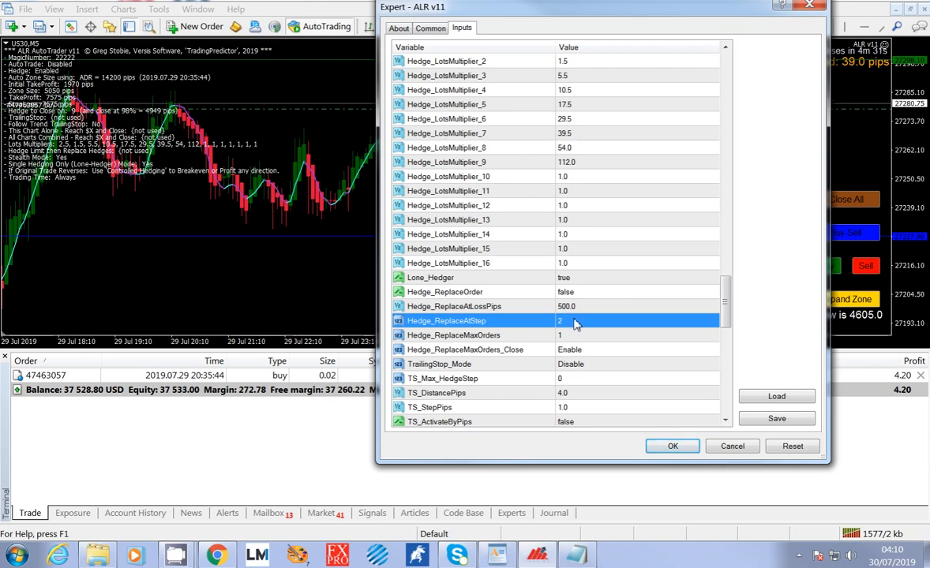
Set Hedge_ReplaceMaxOrders to 4 and compare it with the Hedge_ReplaceAtStep input.
{"action": "left_click", "coordinate": [573, 339]}
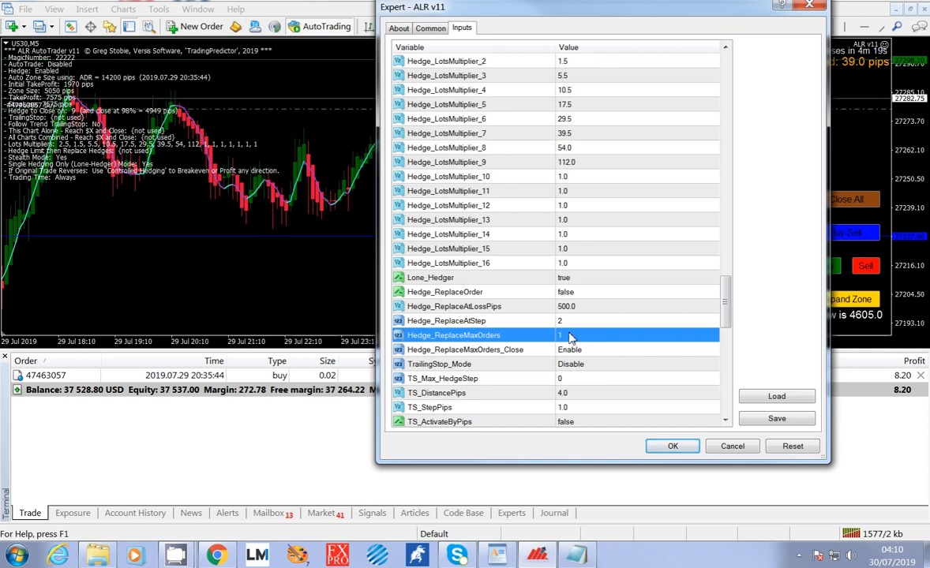
{"action": "left_click", "coordinate": [570, 338]}
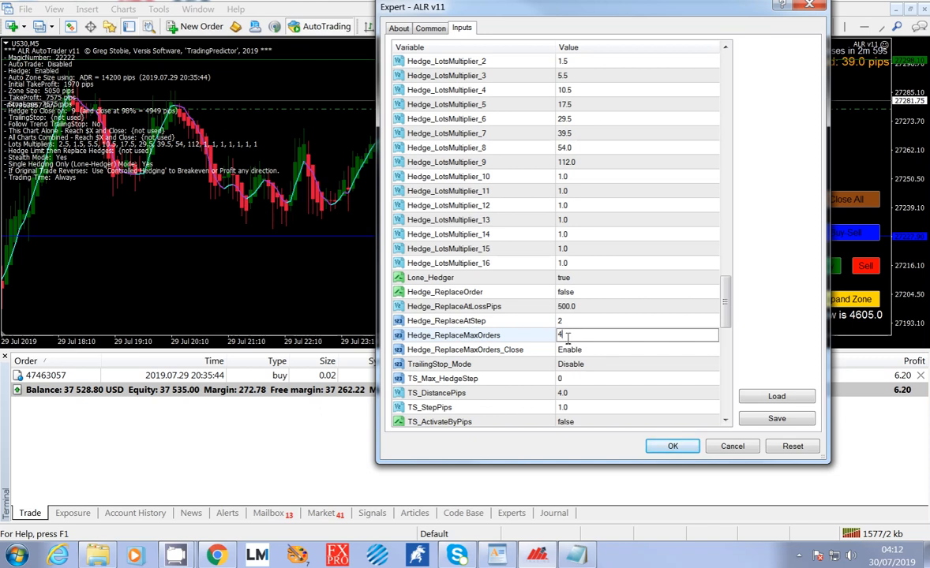
{"action": "left_click", "coordinate": [562, 322]}
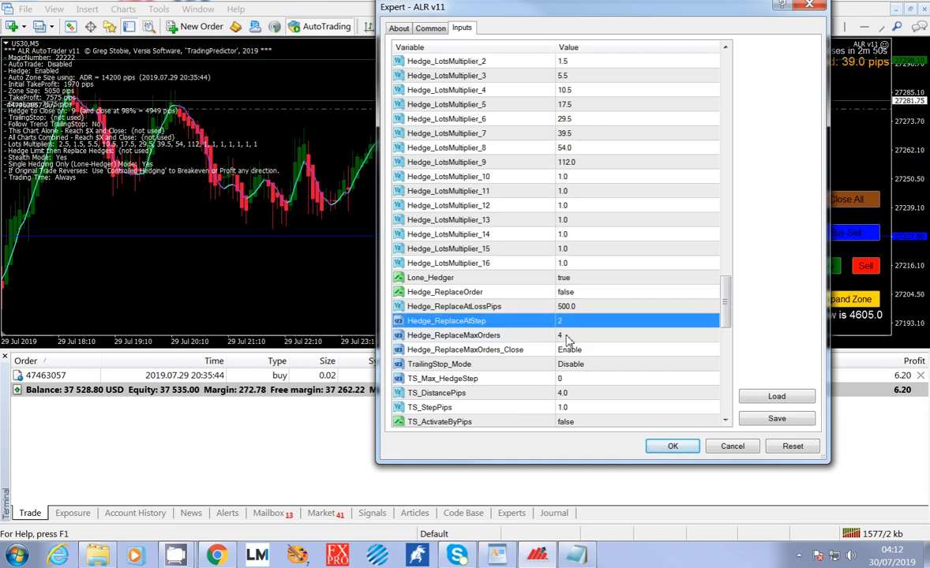
{"action": "left_click", "coordinate": [564, 338]}
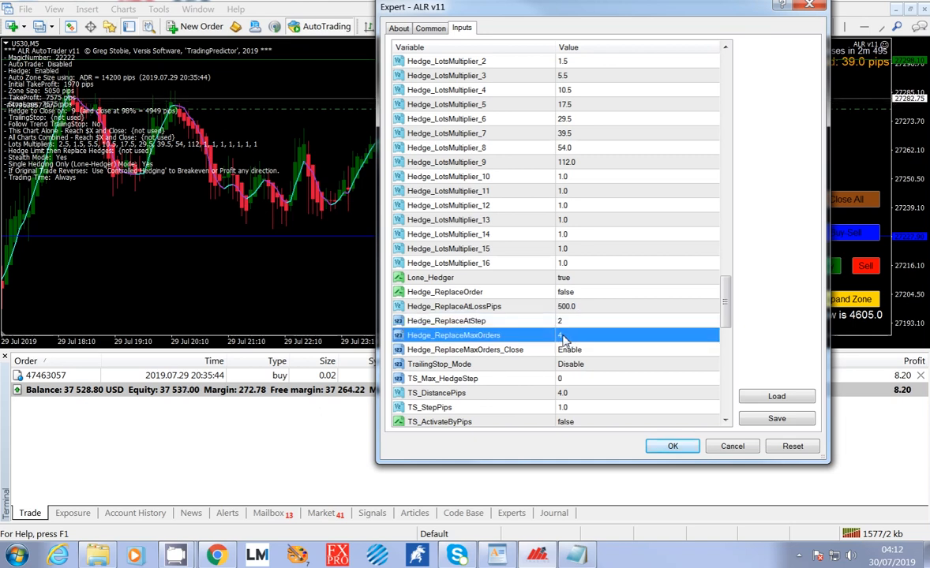
Review the Hedge_ReplaceMaxOrders_Close input together with Hedge_ReplaceMaxOrders.
{"action": "left_click", "coordinate": [576, 352]}
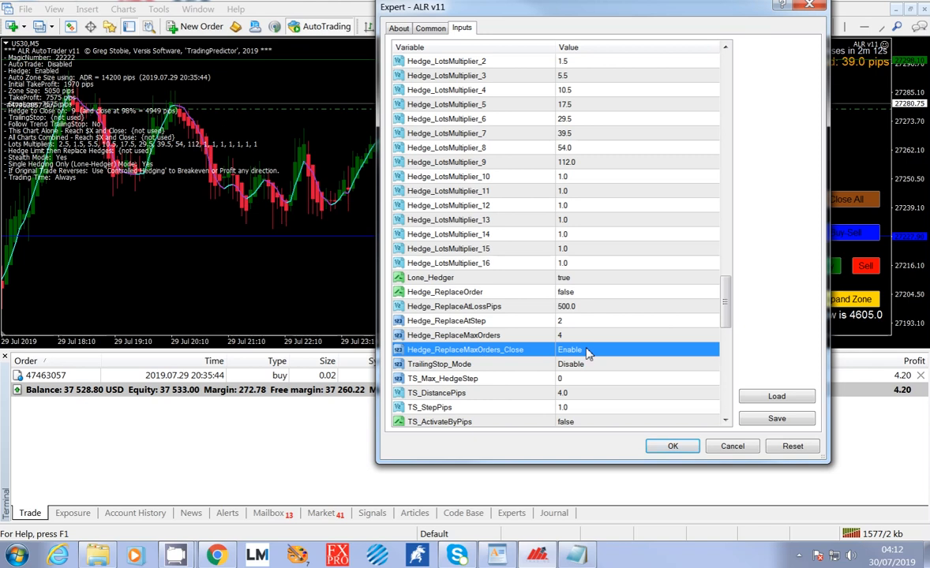
{"action": "key", "text": "Up"}
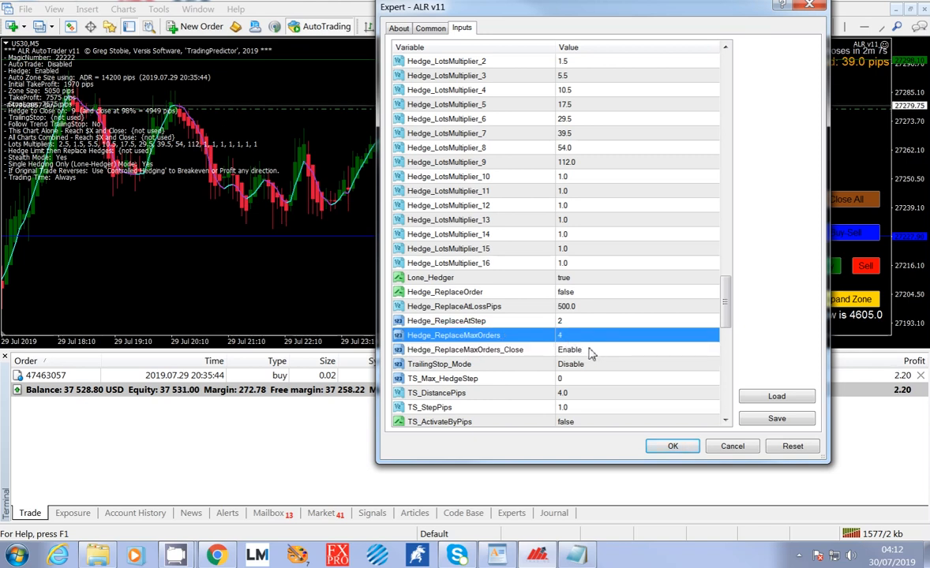
{"action": "left_click", "coordinate": [588, 355]}
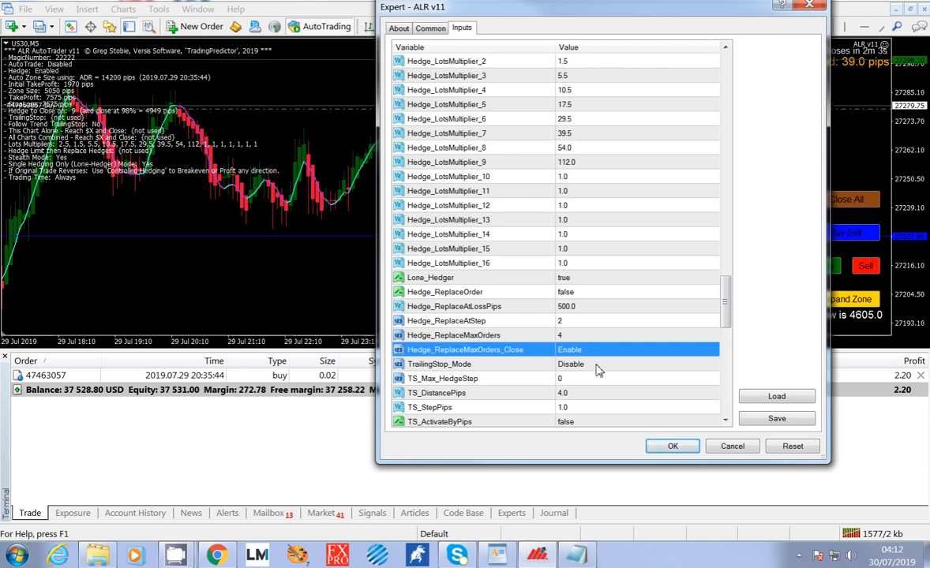
Review TrailingStop_Mode and the TS inputs listed below it.
{"action": "left_click", "coordinate": [599, 365]}
{"action": "scroll", "coordinate": [636, 360], "scroll_direction": "down", "scroll_amount": 2}
{"action": "scroll", "coordinate": [636, 359], "scroll_direction": "down", "scroll_amount": 2}
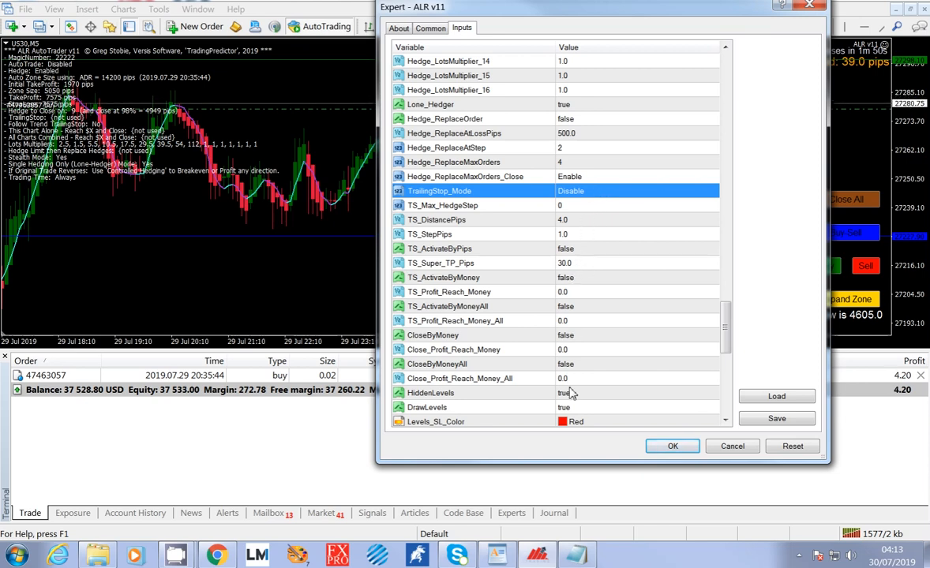
{"action": "scroll", "coordinate": [626, 263], "scroll_direction": "down", "scroll_amount": 1}
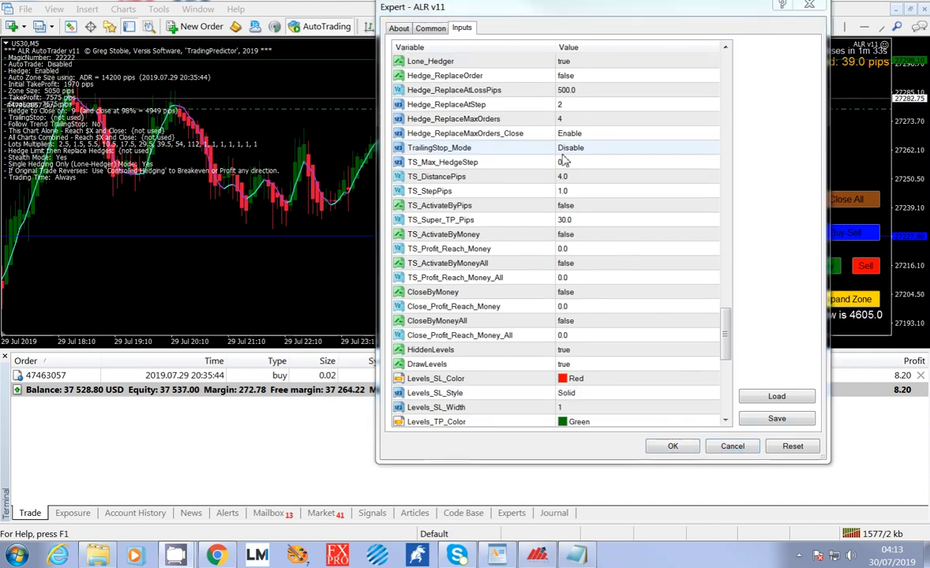
Set TS_Max_HedgeStep to 4 as a trial value for the trailing stop.
{"action": "left_click", "coordinate": [588, 163]}
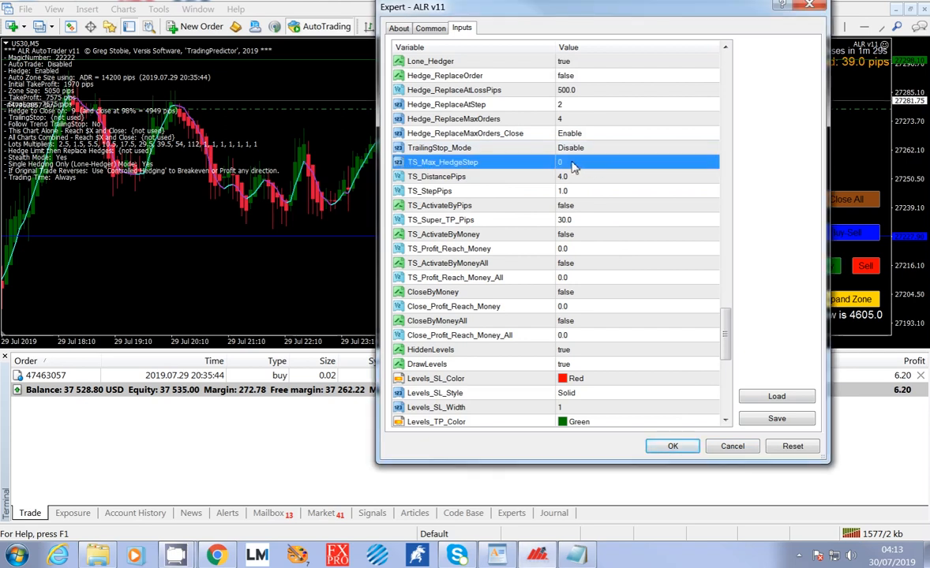
{"action": "left_click", "coordinate": [578, 164]}
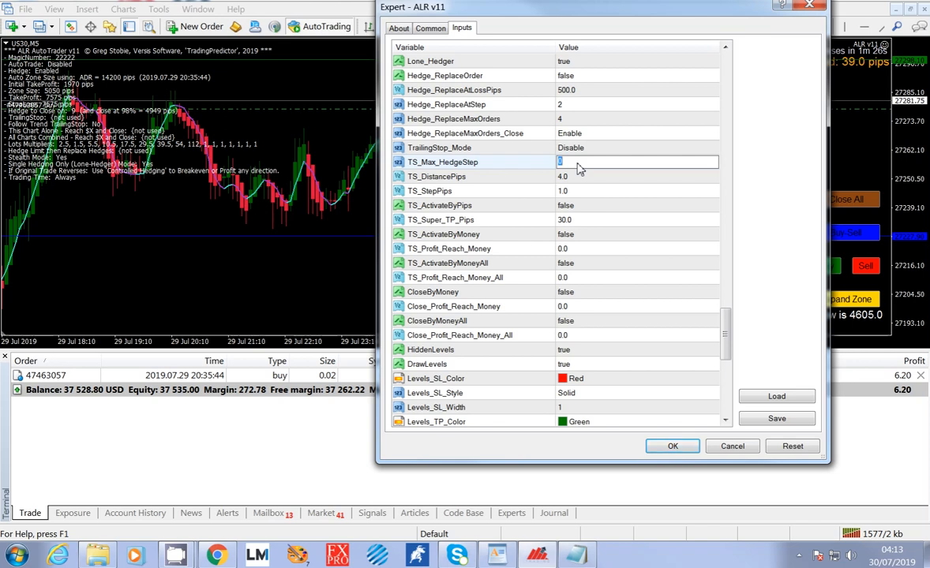
{"action": "type", "text": "4"}
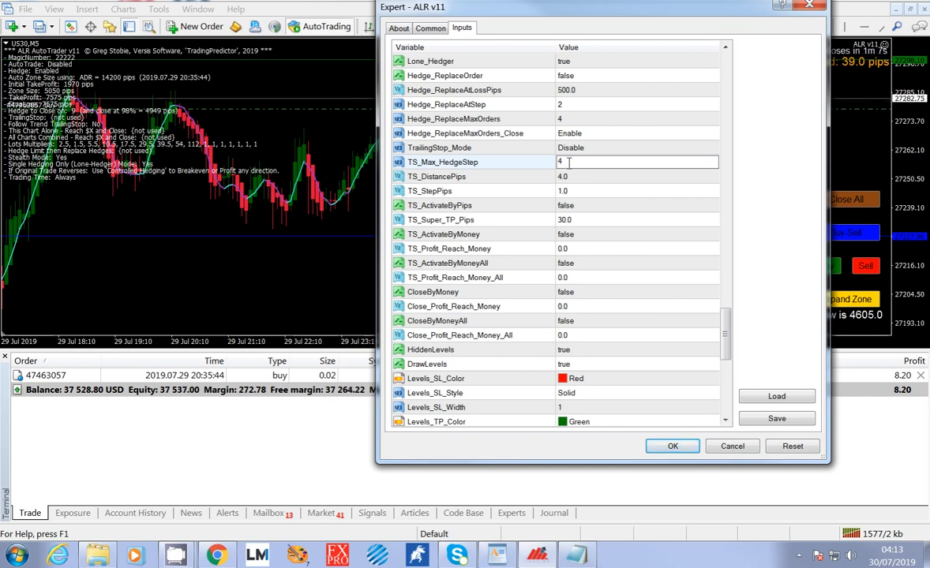
Compare the TS_Max_HedgeStep limit with the hedge lot multipliers for the individual steps.
{"action": "left_click_drag", "start_coordinate": [725, 316], "coordinate": [728, 274]}
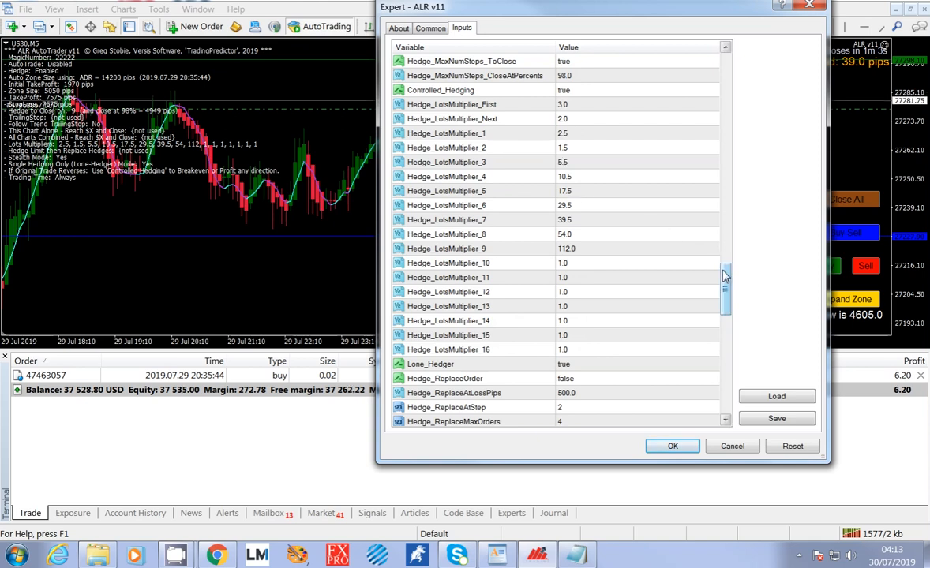
{"action": "left_click_drag", "start_coordinate": [725, 275], "coordinate": [727, 312]}
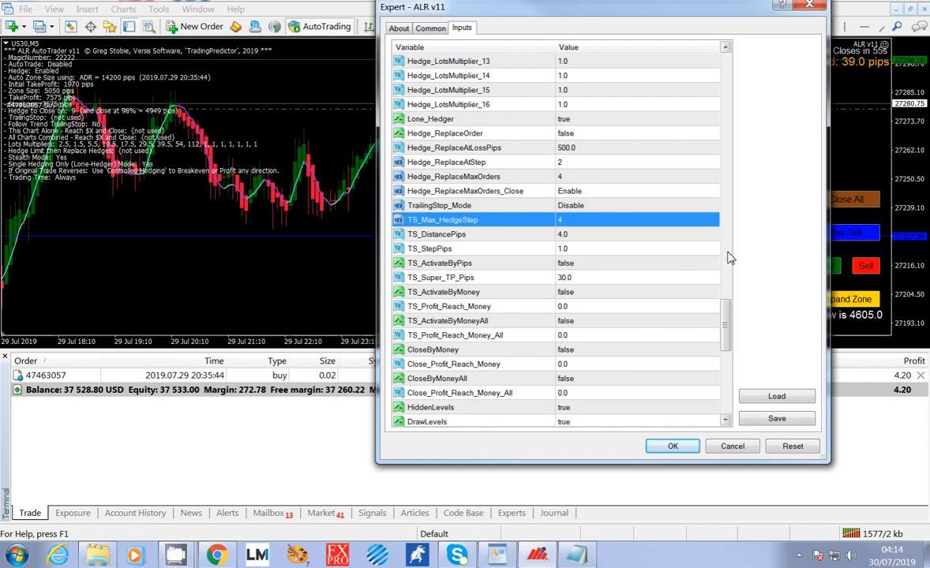
{"action": "left_click_drag", "start_coordinate": [726, 306], "coordinate": [728, 316]}
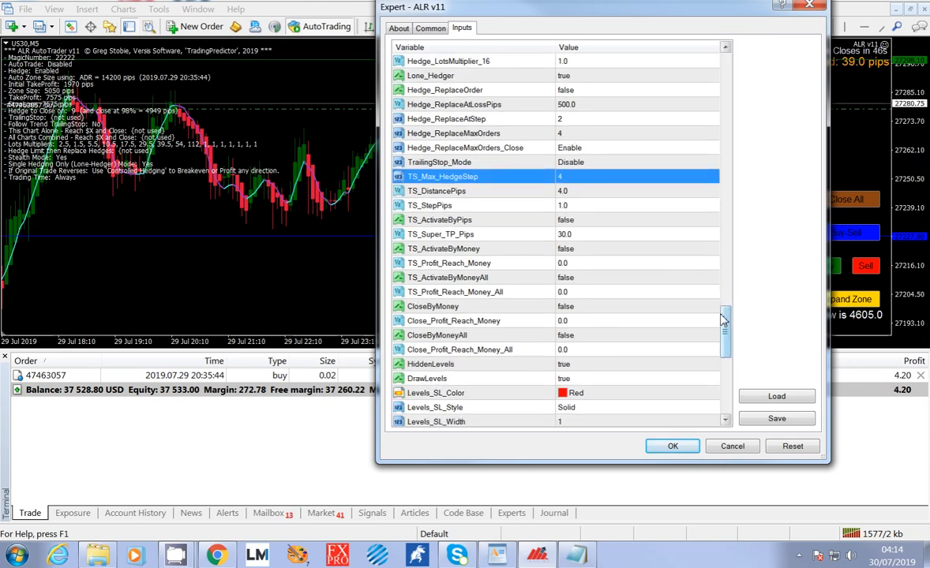
{"action": "left_click_drag", "start_coordinate": [725, 322], "coordinate": [728, 291]}
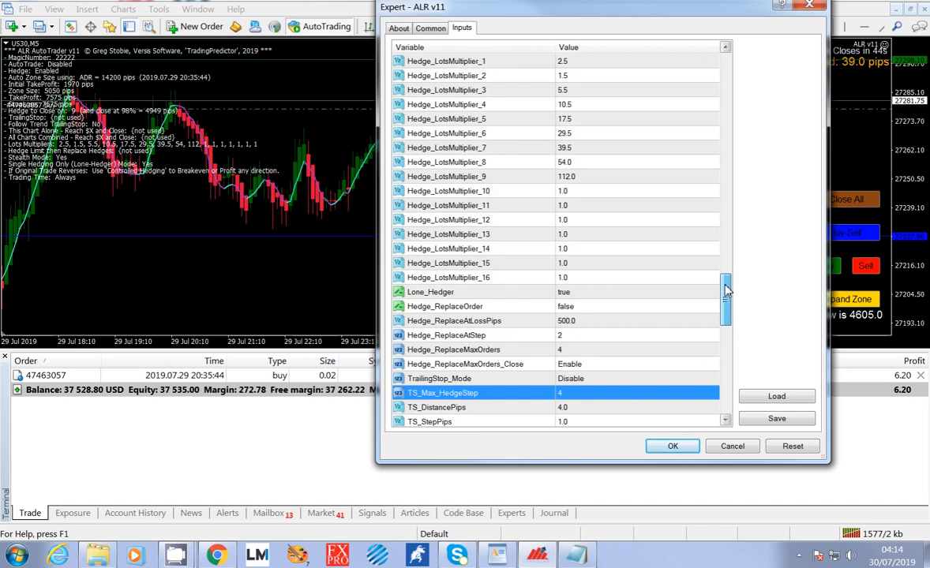
{"action": "left_click_drag", "start_coordinate": [726, 290], "coordinate": [726, 347]}
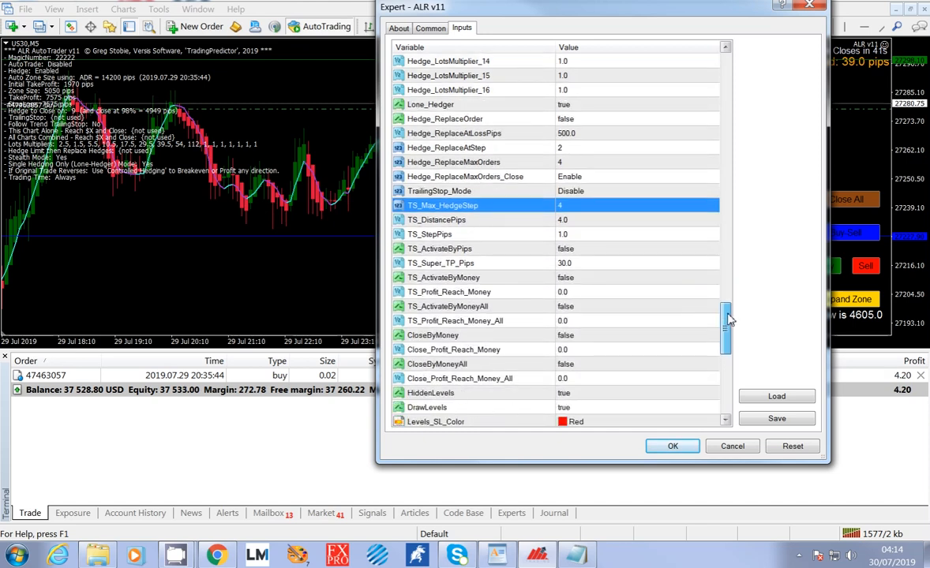
Reset TS_Max_HedgeStep to 0 and go on to the TS_DistancePips and TS_StepPips inputs.
{"action": "left_click", "coordinate": [565, 207]}
{"action": "type", "text": "0"}
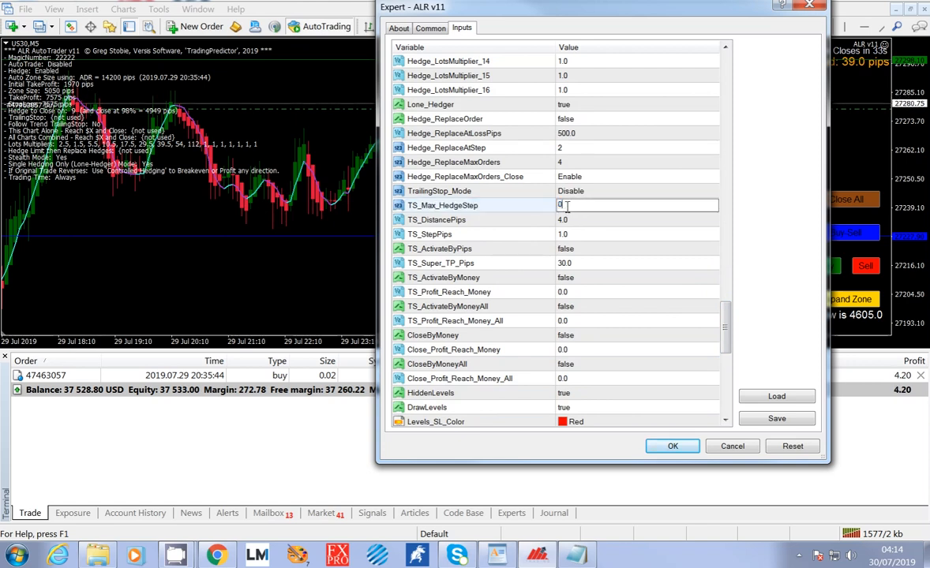
{"action": "key", "text": "Down"}
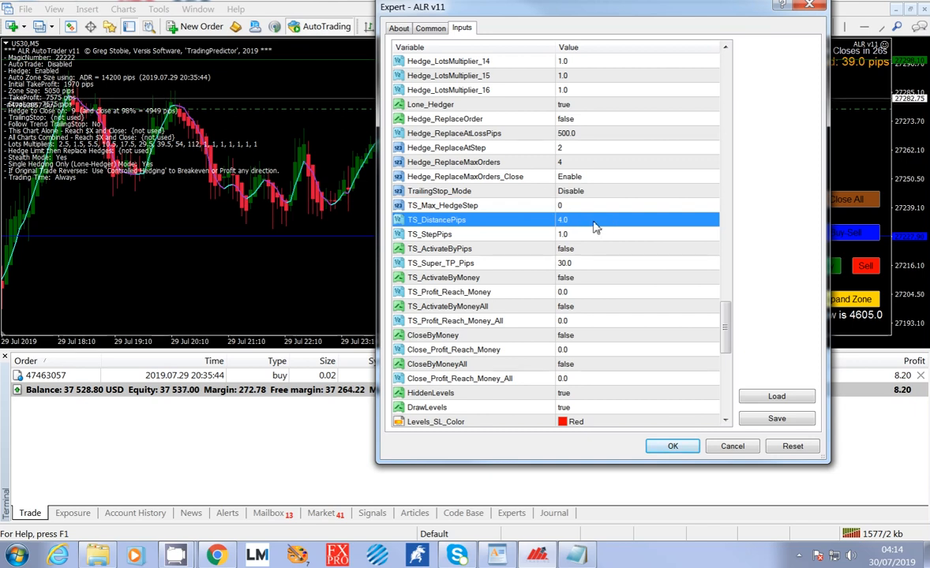
{"action": "left_click", "coordinate": [574, 239]}
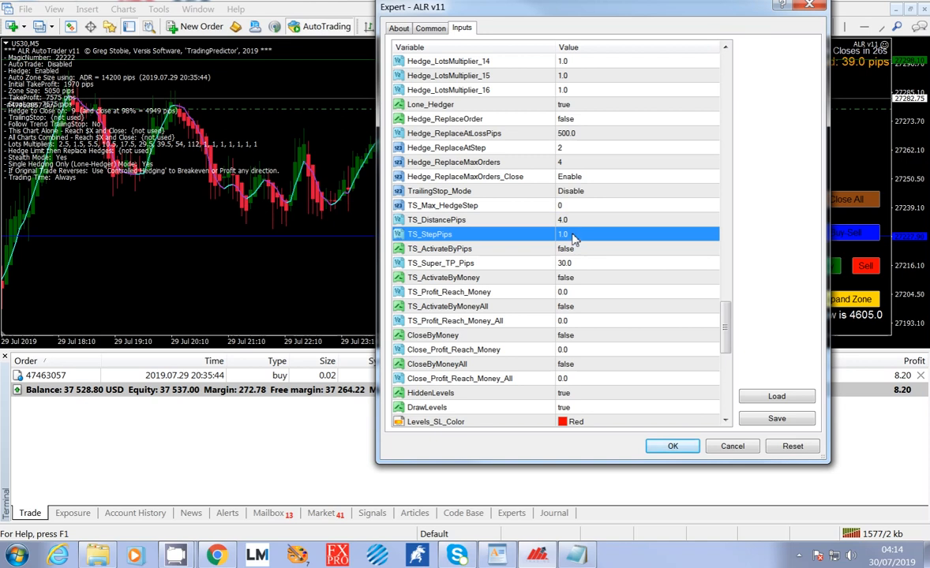